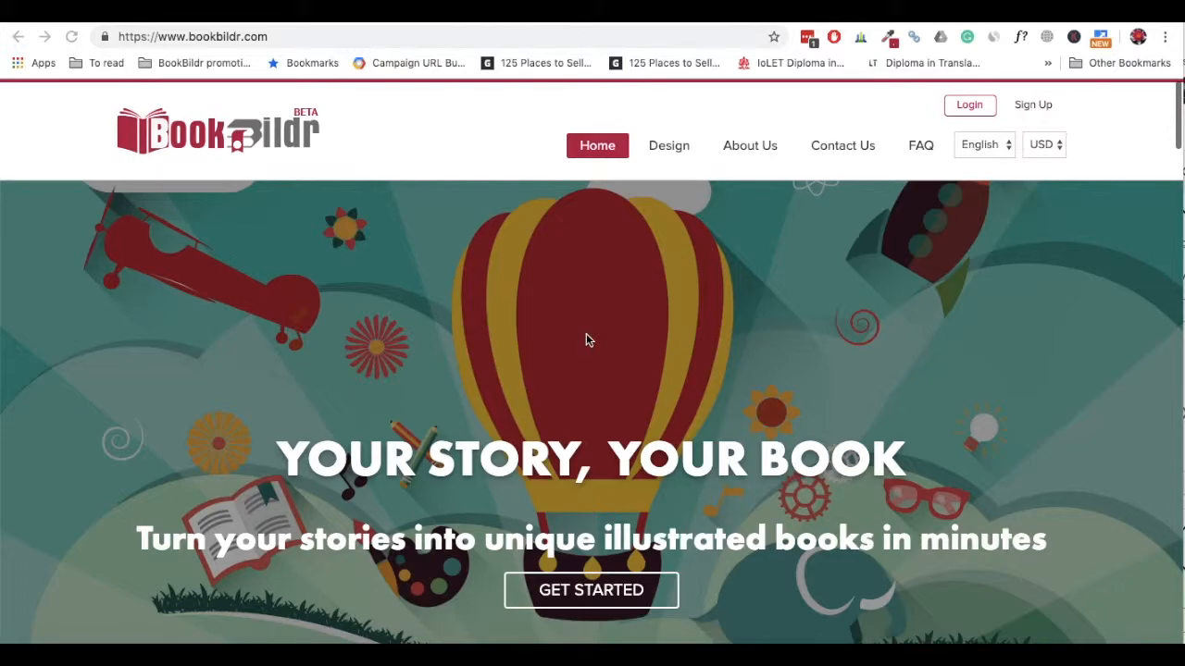
- Review the home page's overview of making illustrated books, the story book tools and what BookBildr is
{"action": "scroll", "coordinate": [586, 339], "scroll_direction": "down", "scroll_amount": 3}
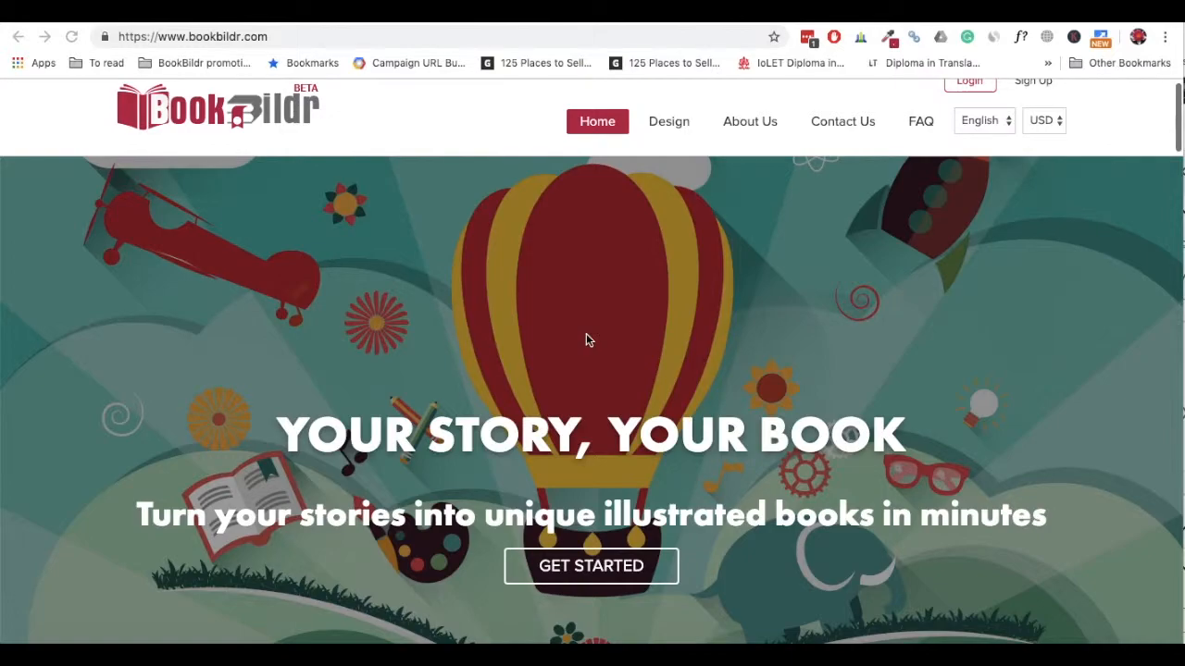
{"action": "scroll", "coordinate": [586, 339], "scroll_direction": "down", "scroll_amount": 2}
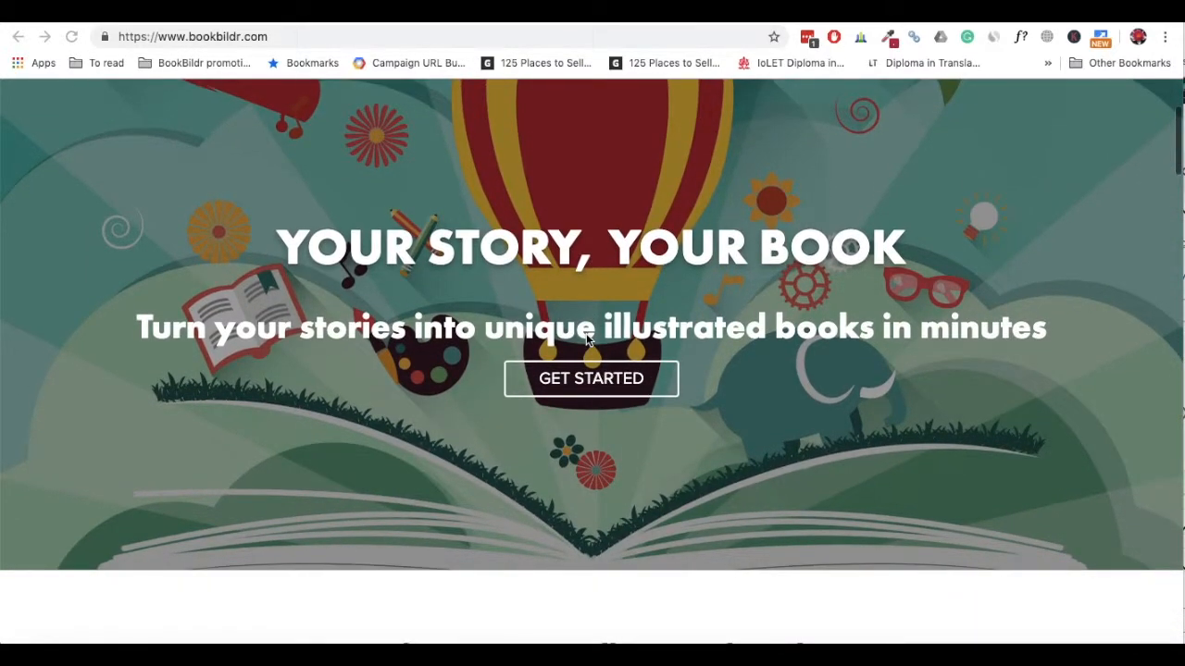
{"action": "scroll", "coordinate": [586, 340], "scroll_direction": "down", "scroll_amount": 9}
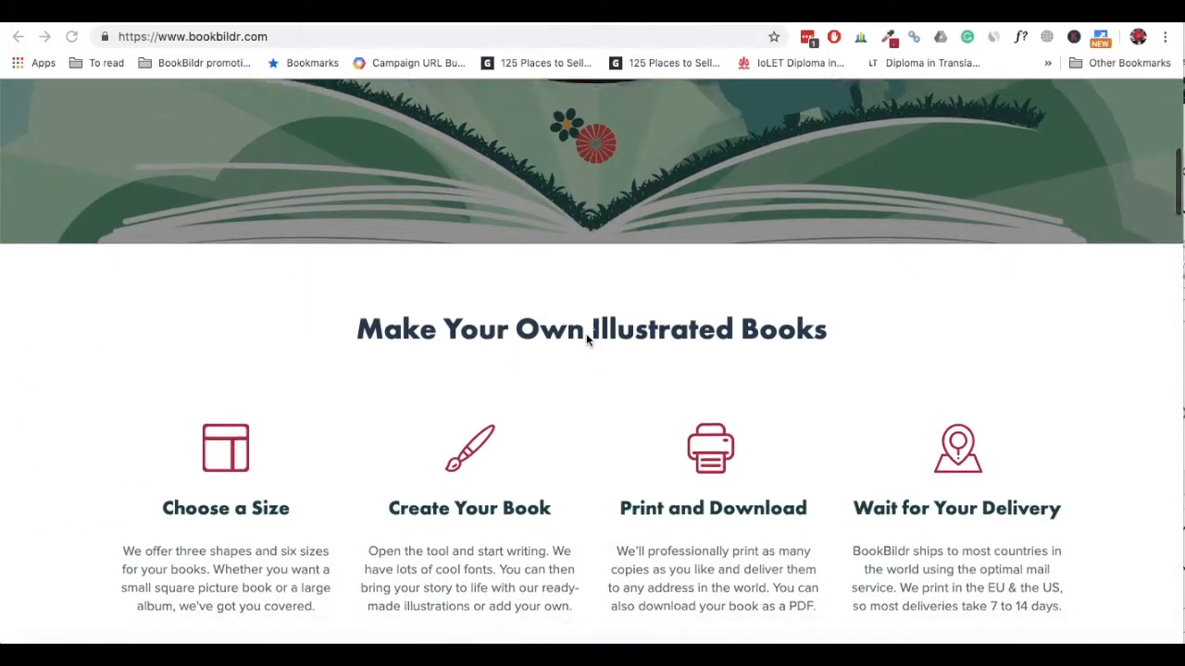
{"action": "scroll", "coordinate": [586, 341], "scroll_direction": "down", "scroll_amount": 3}
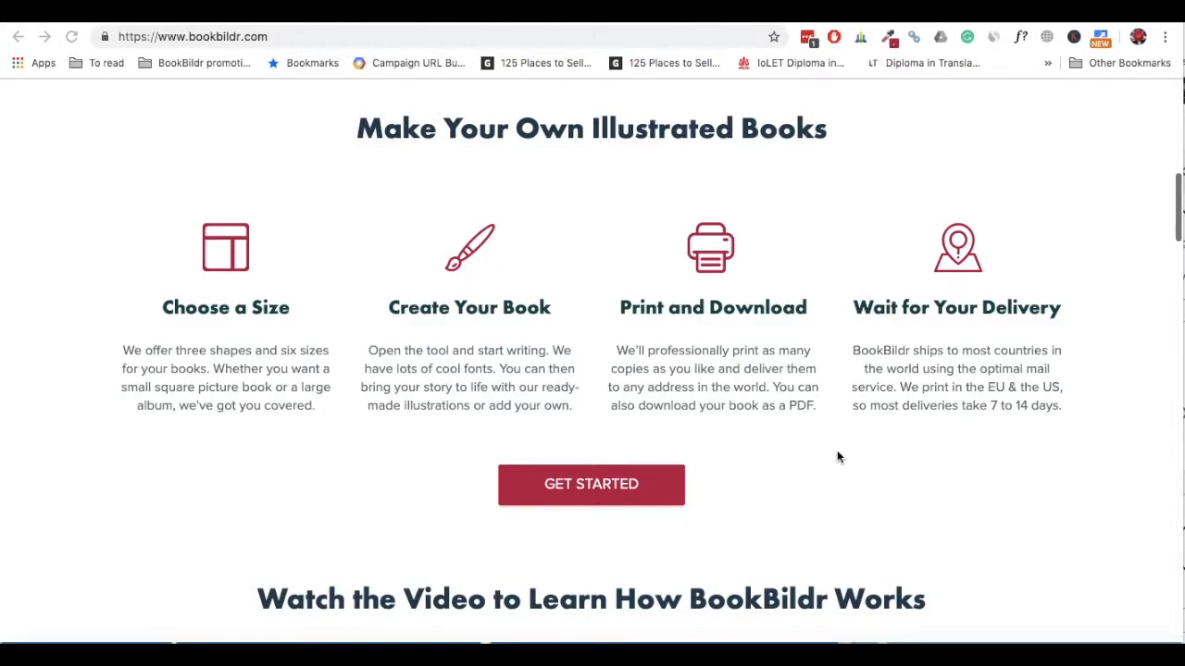
{"action": "scroll", "coordinate": [837, 454], "scroll_direction": "down", "scroll_amount": 5}
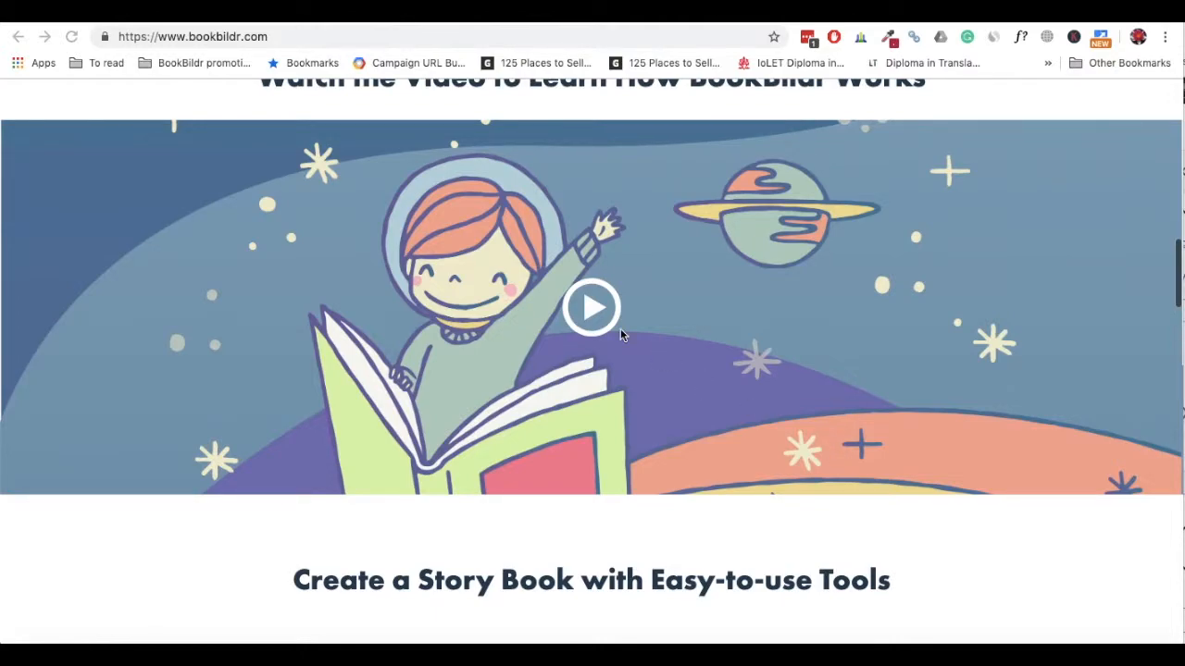
{"action": "scroll", "coordinate": [620, 333], "scroll_direction": "down", "scroll_amount": 4}
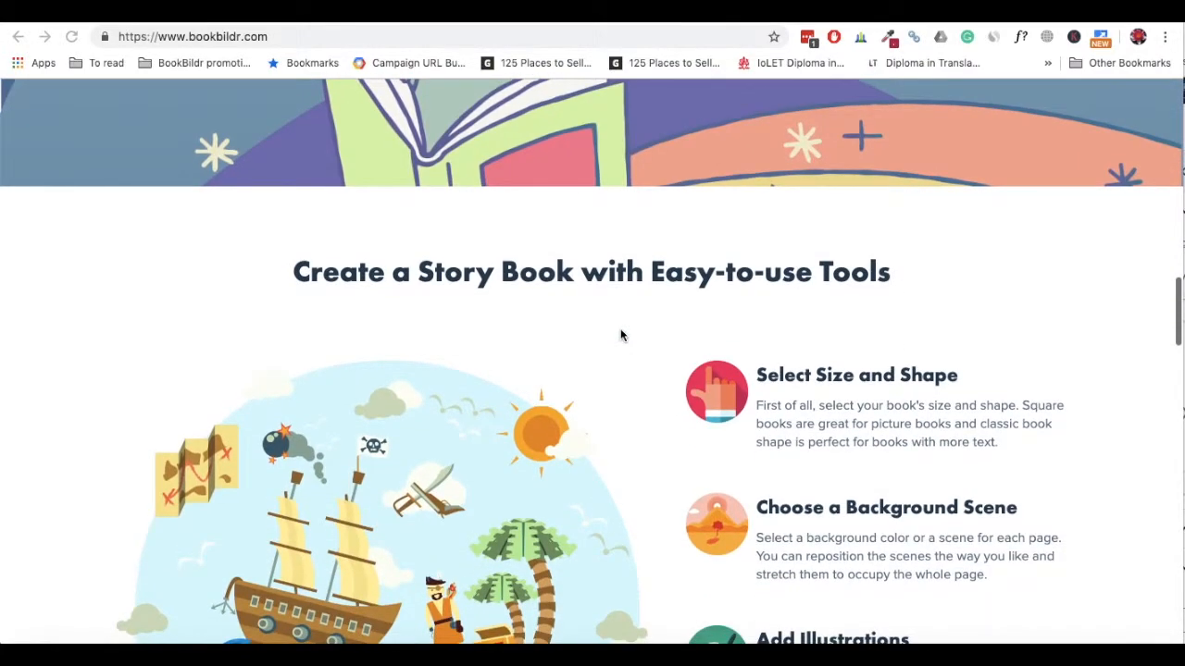
{"action": "scroll", "coordinate": [621, 335], "scroll_direction": "down", "scroll_amount": 9}
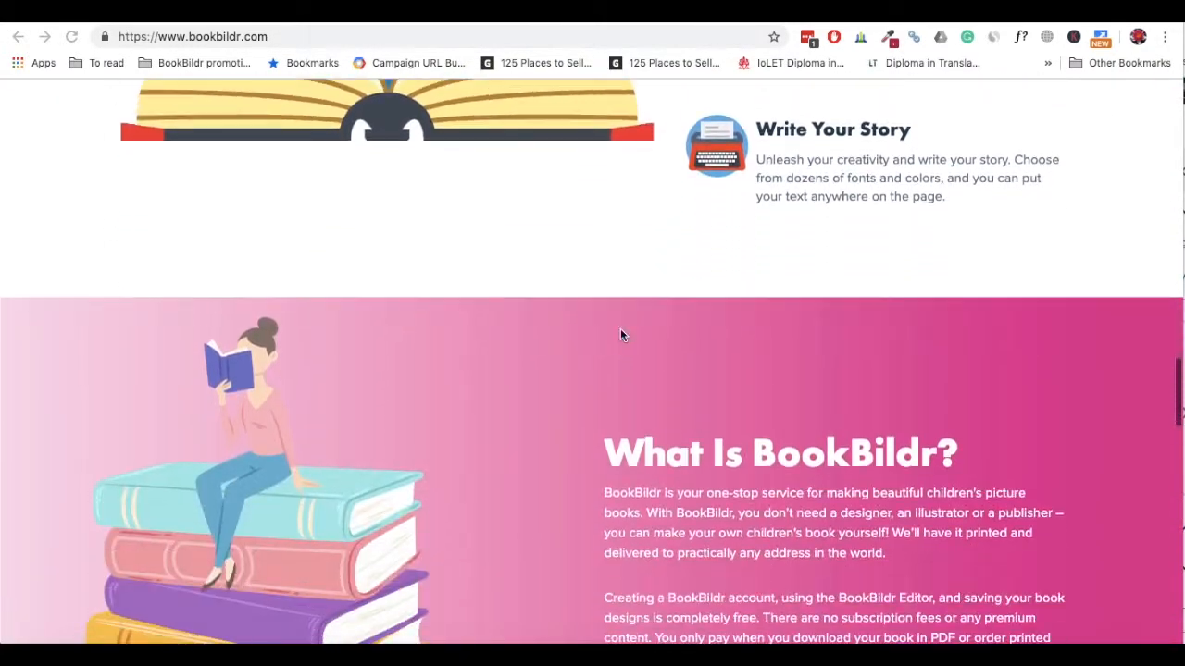
{"action": "scroll", "coordinate": [620, 335], "scroll_direction": "down", "scroll_amount": 4}
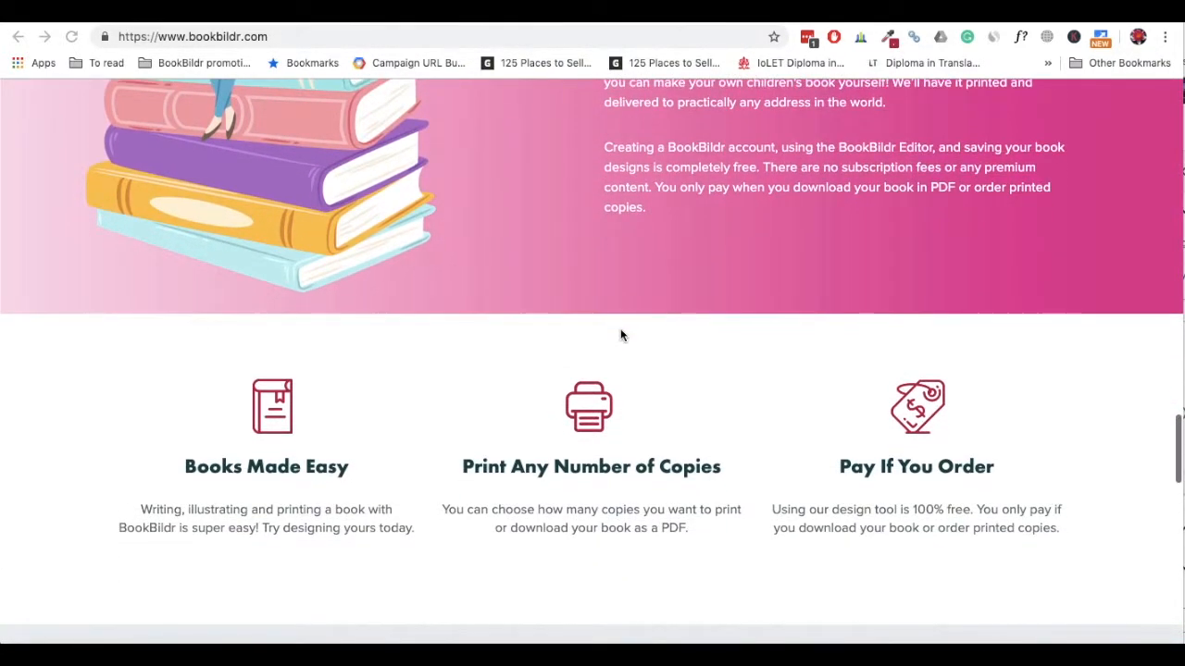
- Look through the home page's printing and payment notes, book formats, customer comments and newsletter section, and return to the page's start
{"action": "scroll", "coordinate": [621, 335], "scroll_direction": "down", "scroll_amount": 2}
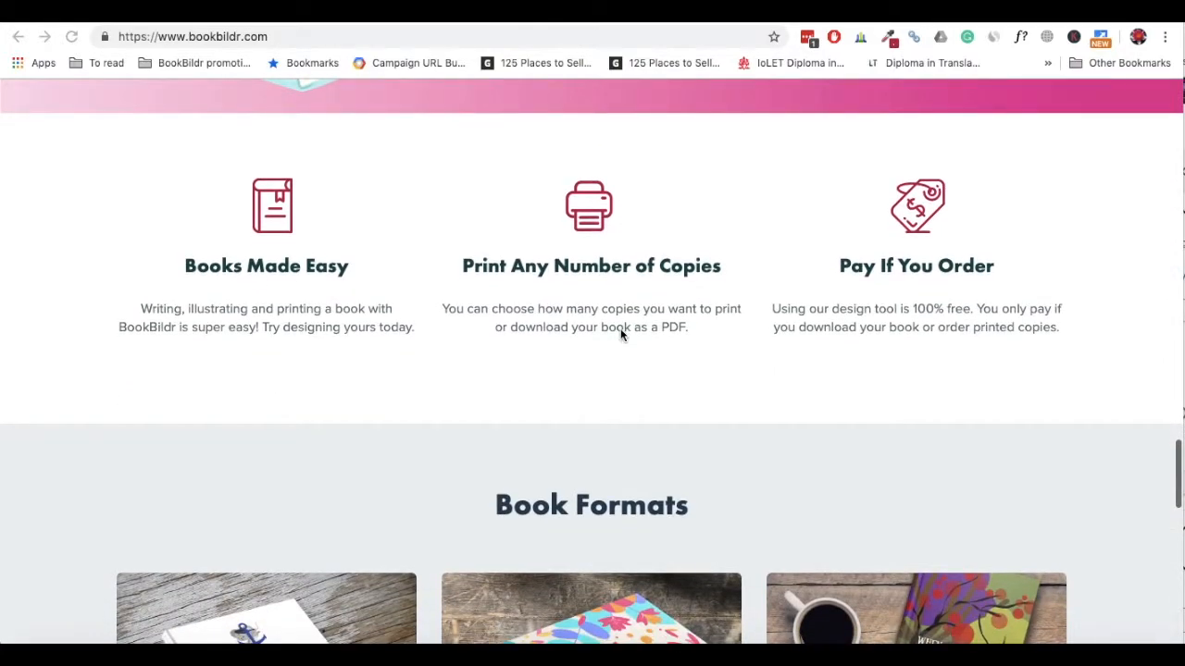
{"action": "scroll", "coordinate": [621, 335], "scroll_direction": "down", "scroll_amount": 1}
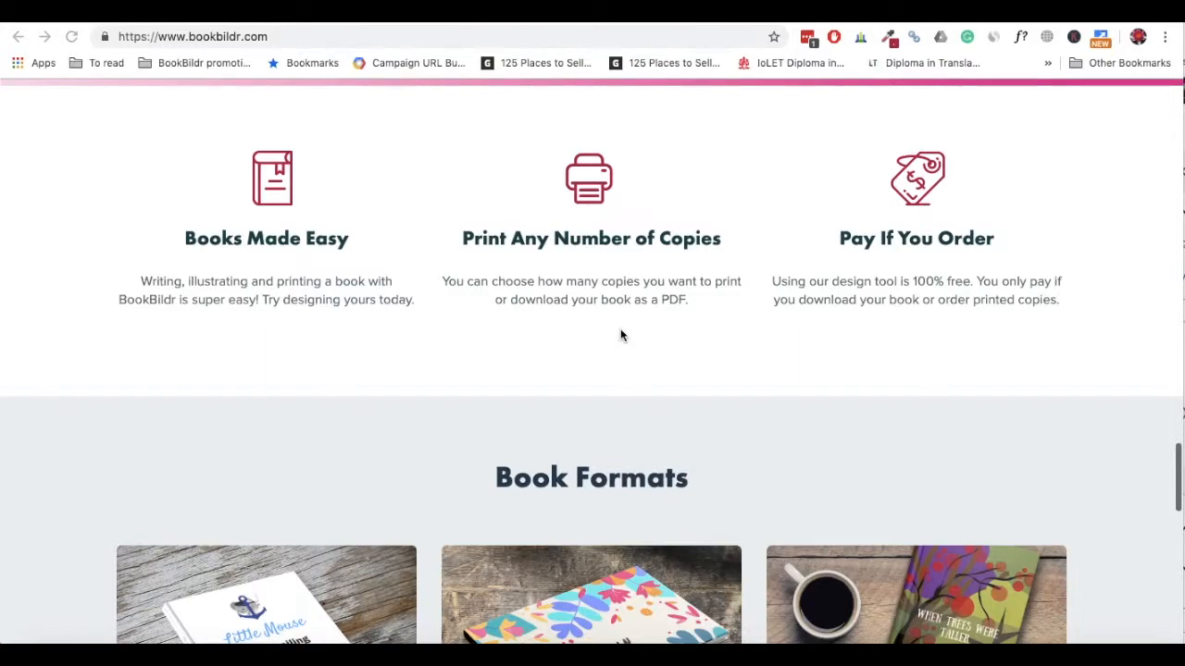
{"action": "scroll", "coordinate": [620, 335], "scroll_direction": "down", "scroll_amount": 2}
{"action": "scroll", "coordinate": [821, 339], "scroll_direction": "down", "scroll_amount": 2}
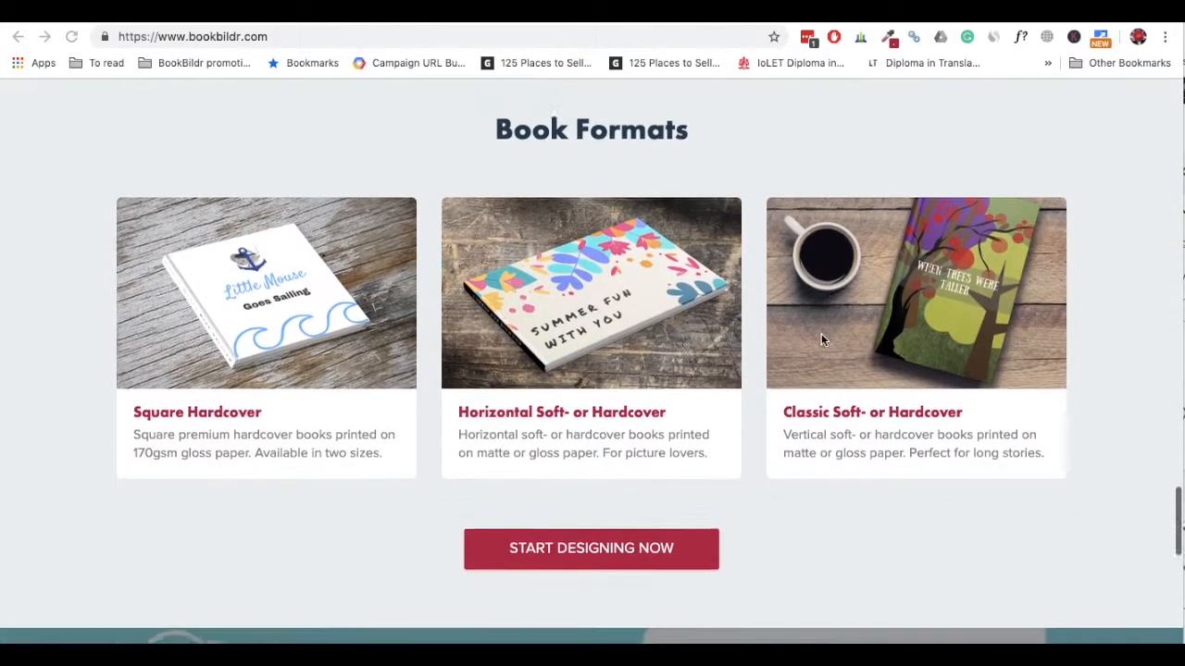
{"action": "scroll", "coordinate": [821, 340], "scroll_direction": "down", "scroll_amount": 1}
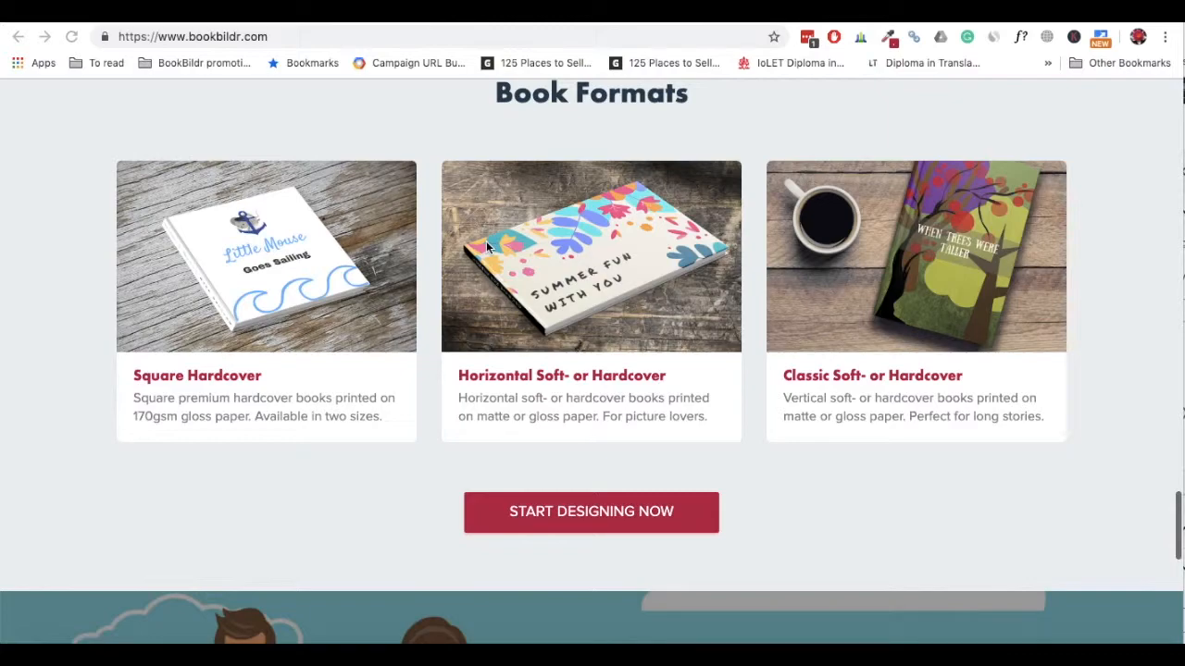
{"action": "scroll", "coordinate": [749, 416], "scroll_direction": "down", "scroll_amount": 5}
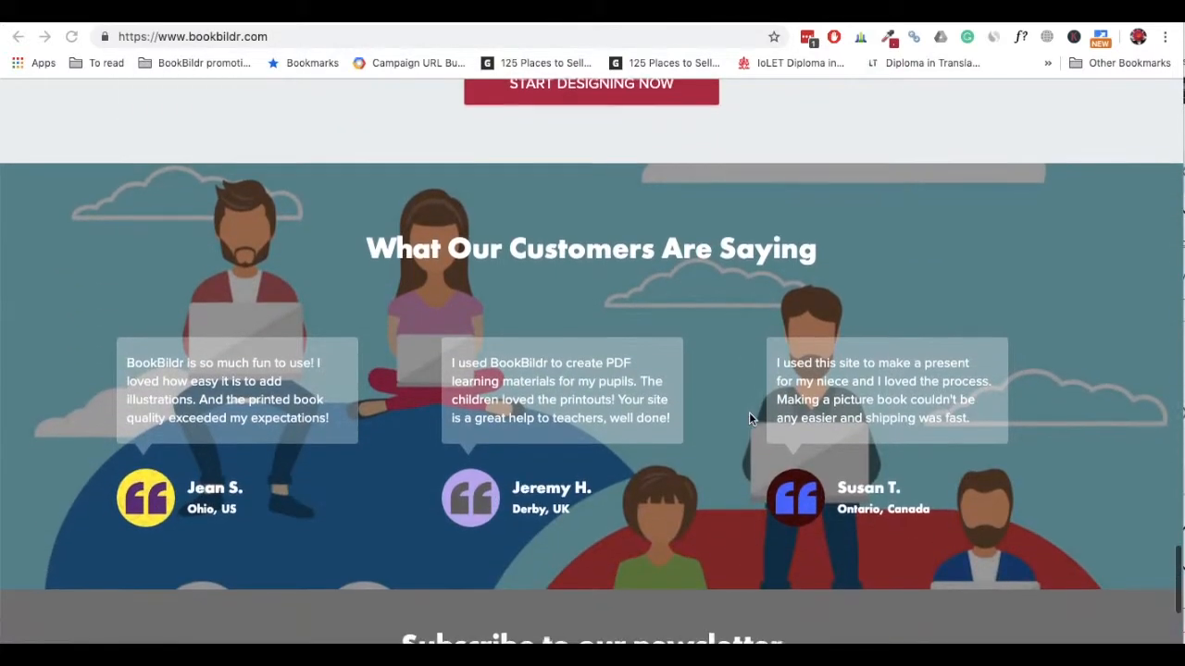
{"action": "scroll", "coordinate": [748, 417], "scroll_direction": "down", "scroll_amount": 3}
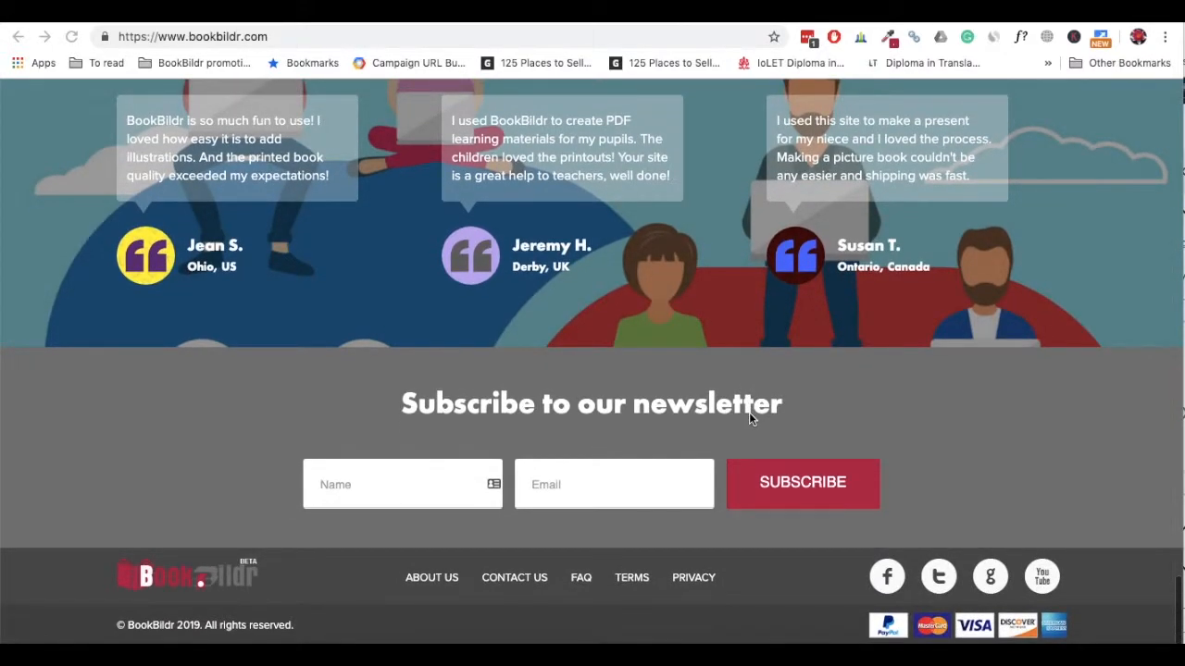
{"action": "scroll", "coordinate": [749, 418], "scroll_direction": "up", "scroll_amount": 20}
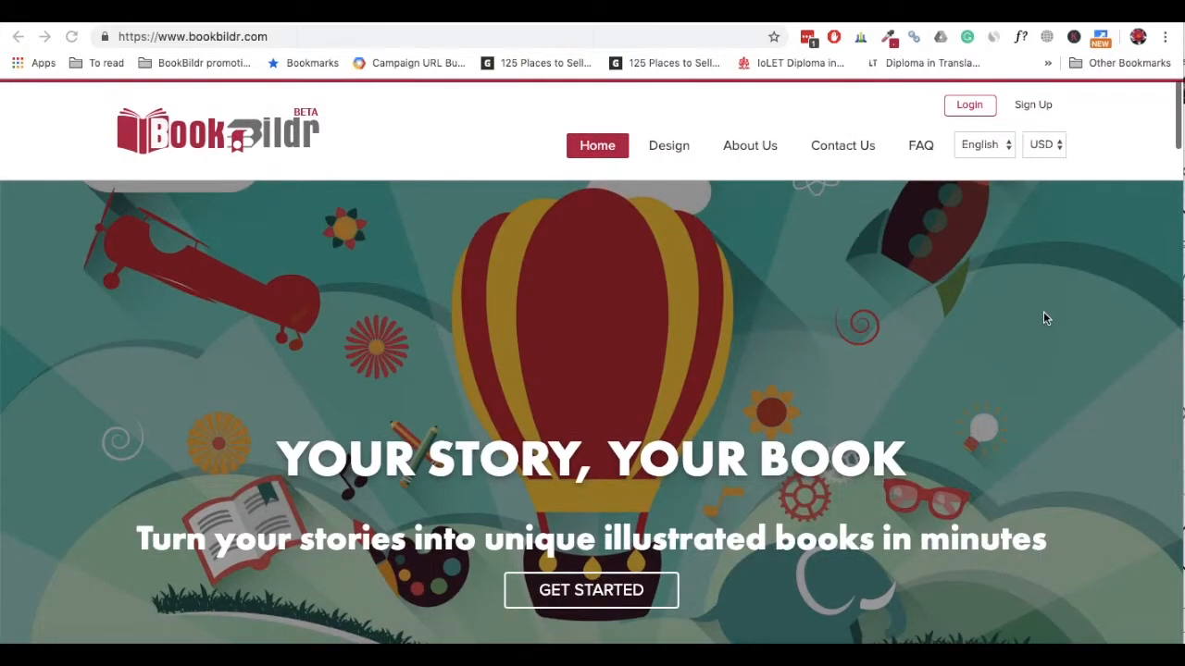
- Log in to the existing BookBildr account
{"action": "left_click", "coordinate": [968, 109]}
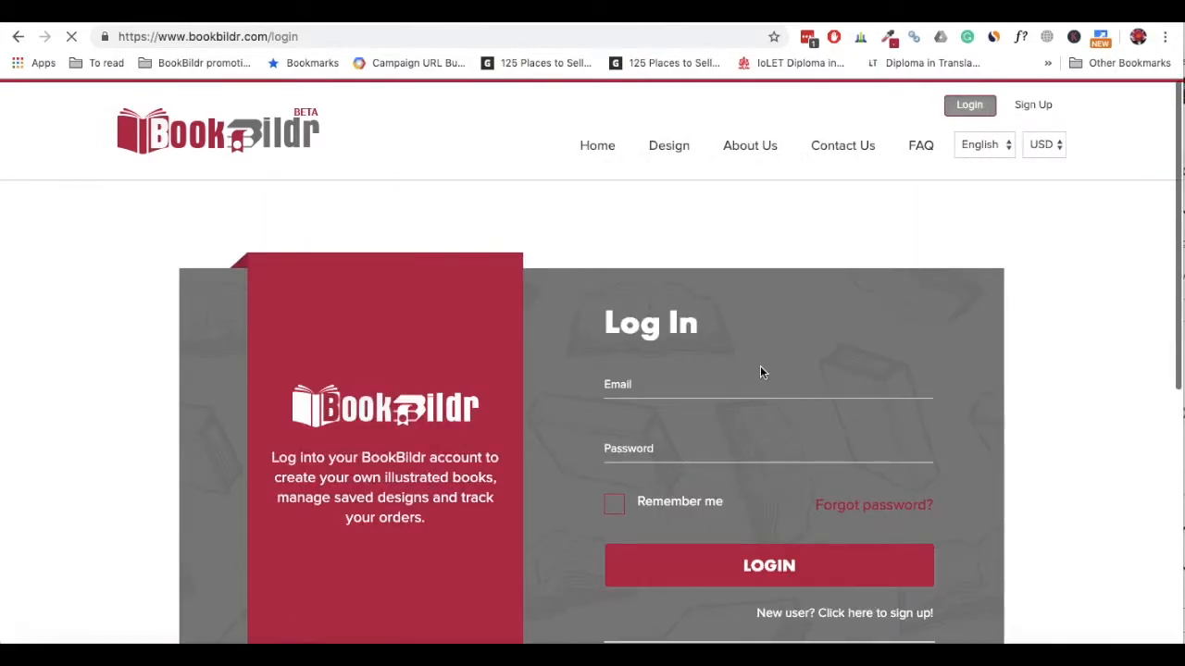
{"action": "left_click", "coordinate": [697, 380]}
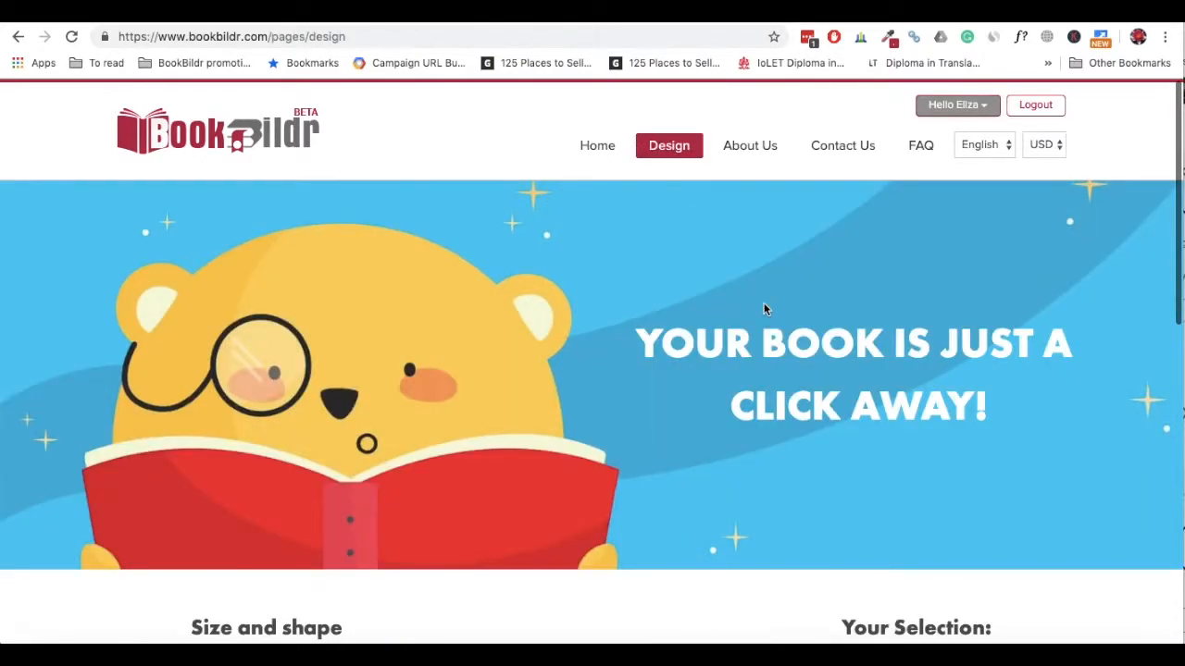
- Compare the details and starting prices of the Medium Portrait, Small Landscape, Medium Landscape, Medium Square and Large Square book formats
{"action": "scroll", "coordinate": [764, 309], "scroll_direction": "down", "scroll_amount": 1}
{"action": "scroll", "coordinate": [764, 310], "scroll_direction": "down", "scroll_amount": 3}
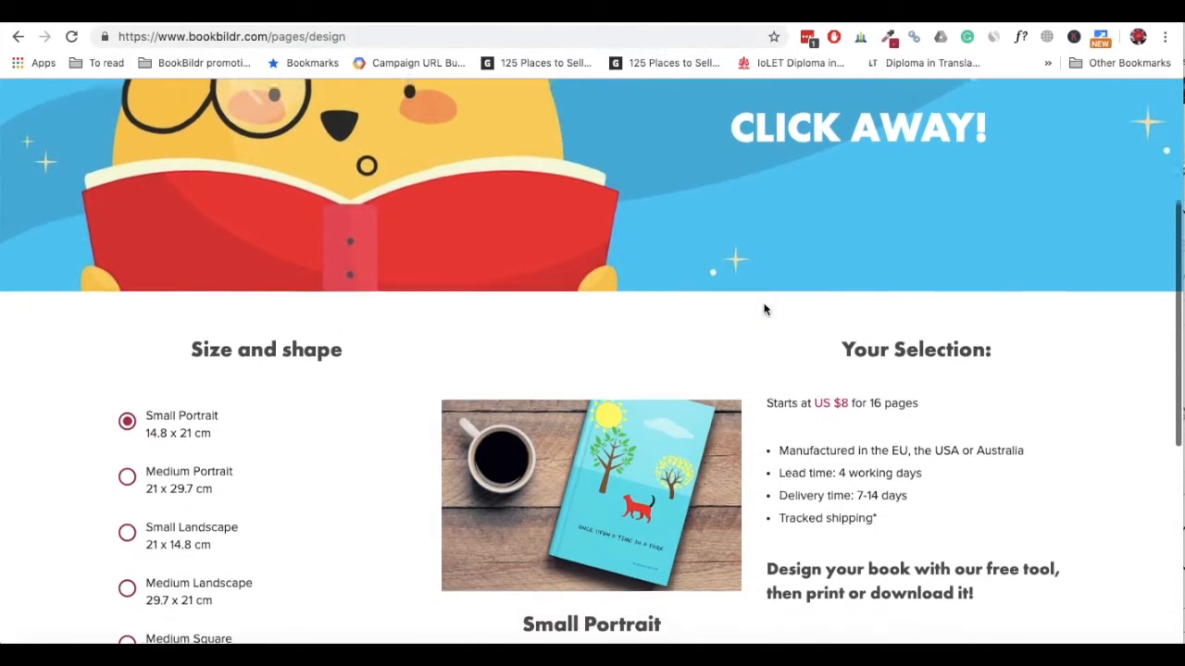
{"action": "scroll", "coordinate": [764, 309], "scroll_direction": "down", "scroll_amount": 2}
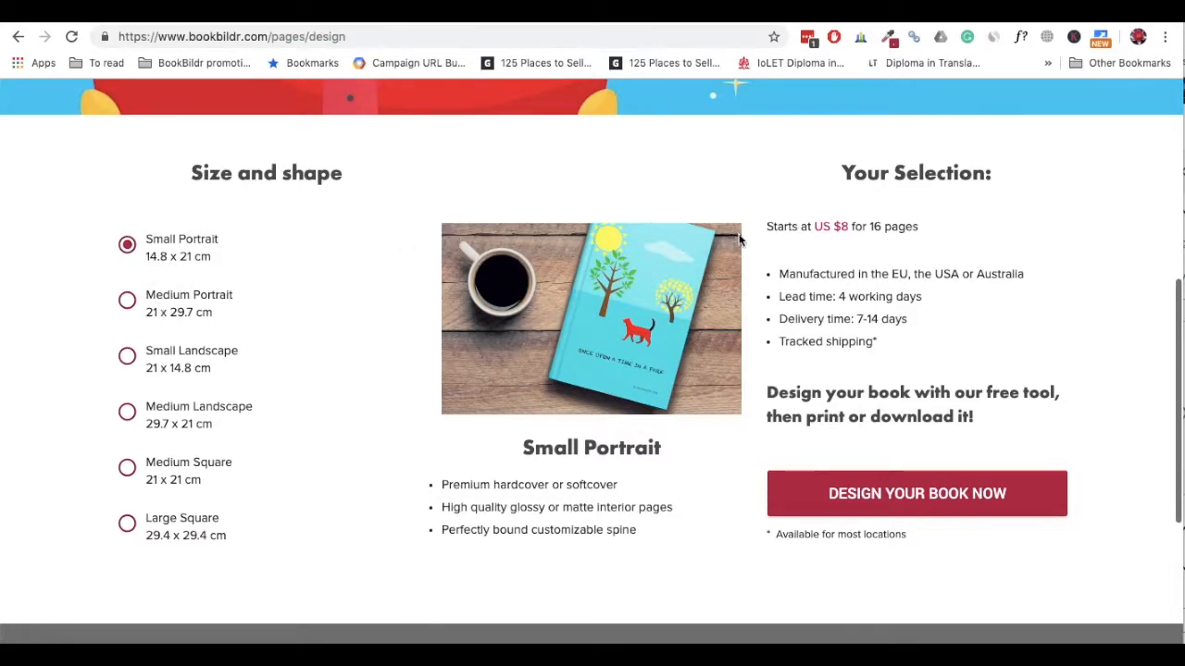
{"action": "left_click", "coordinate": [208, 313]}
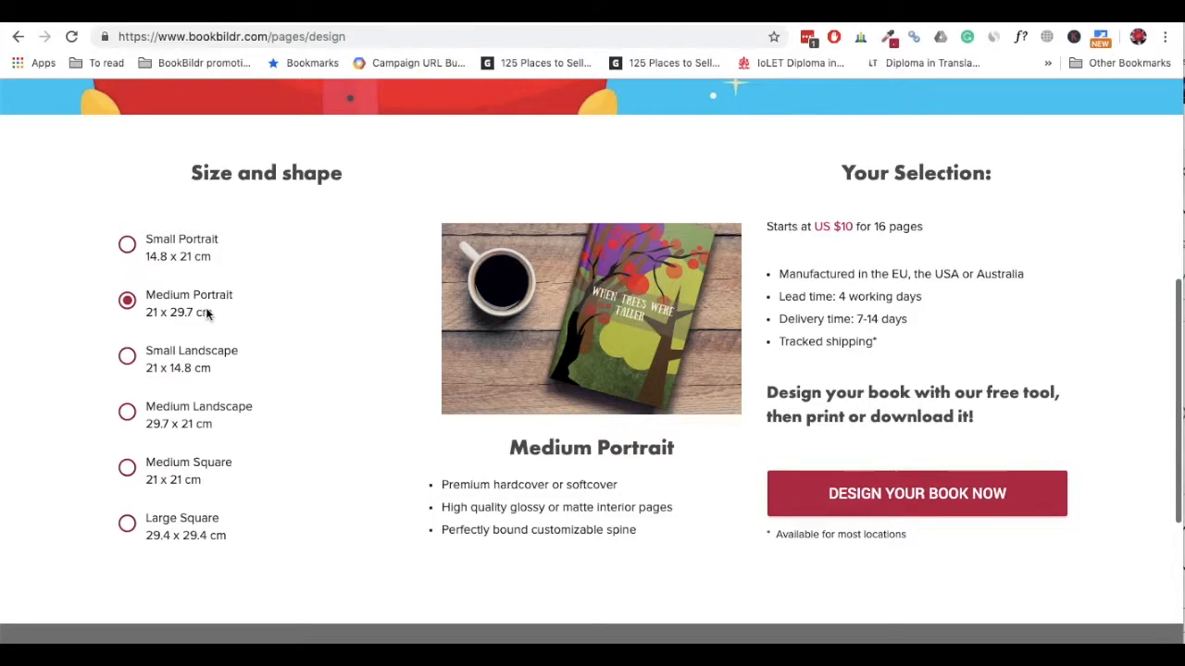
{"action": "left_click", "coordinate": [205, 363]}
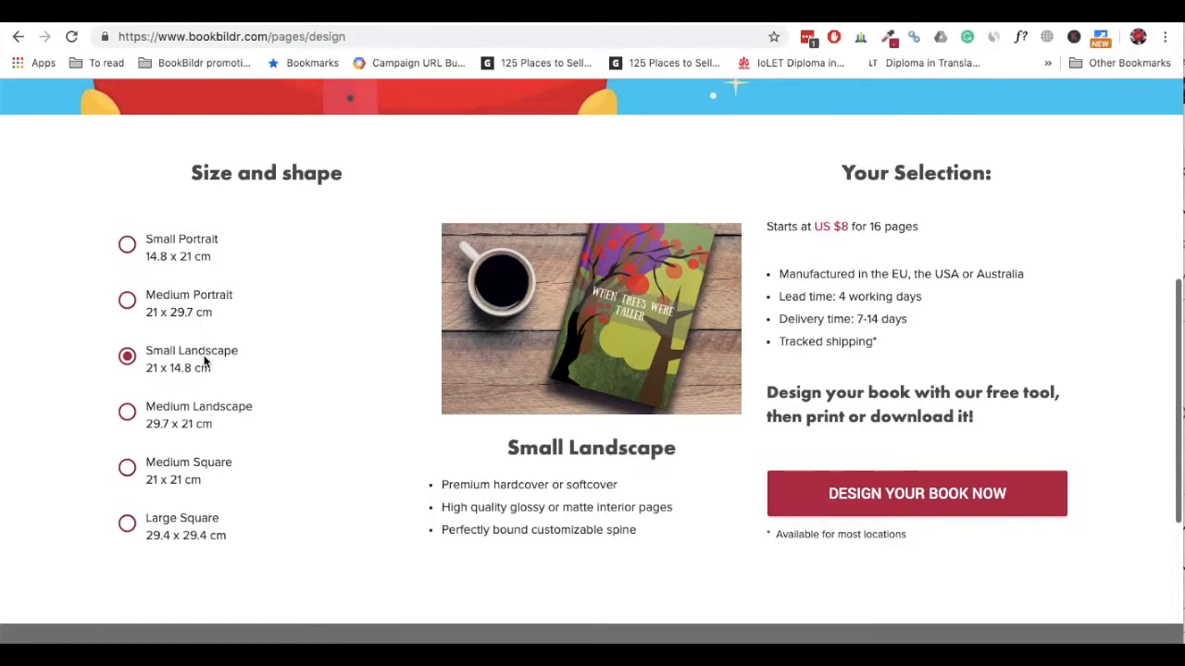
{"action": "left_click", "coordinate": [193, 411]}
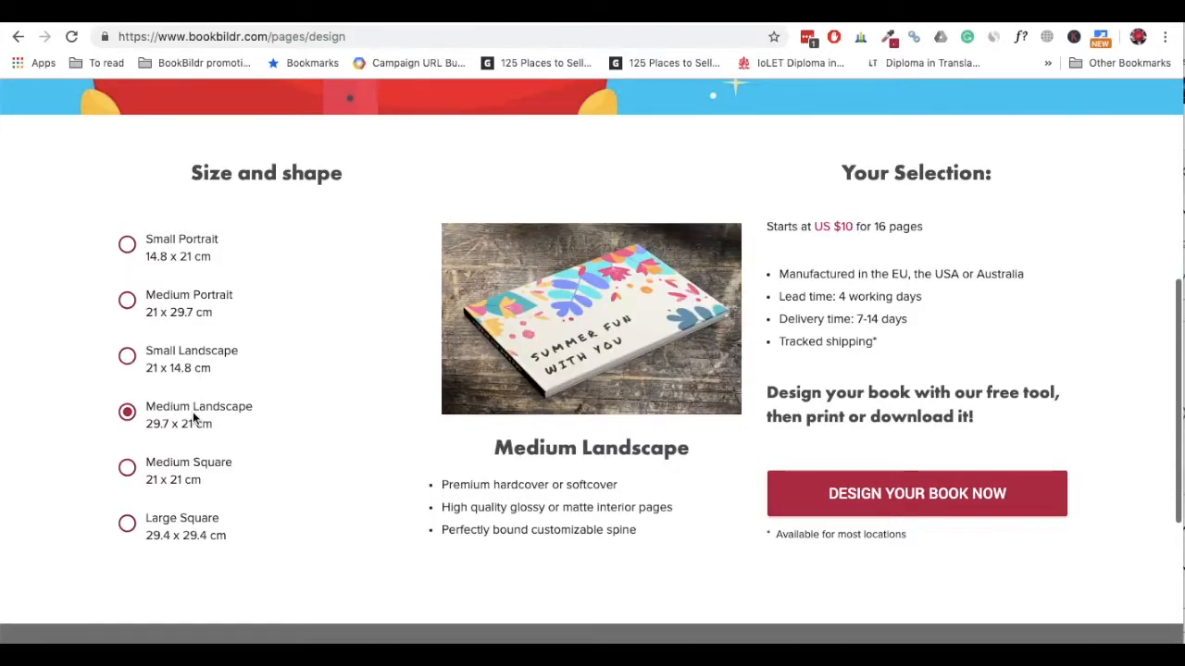
{"action": "left_click", "coordinate": [191, 464]}
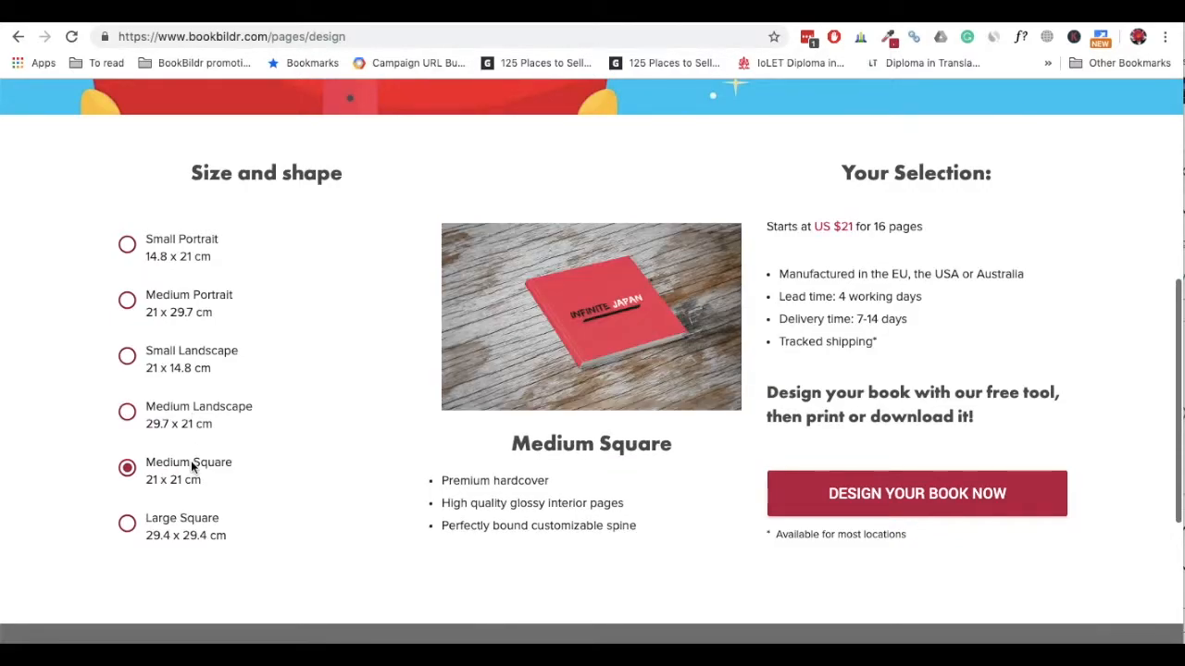
{"action": "left_click", "coordinate": [182, 522]}
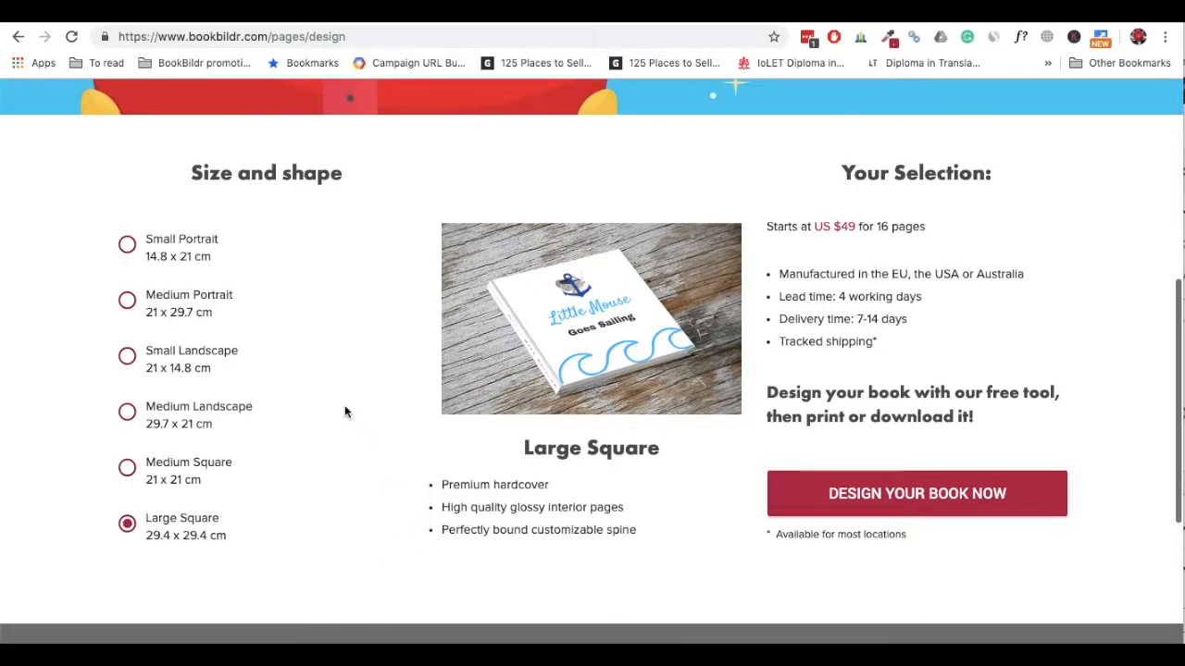
- Choose the Small Portrait 14.8 x 21 cm format and start designing the book
{"action": "left_click", "coordinate": [161, 252]}
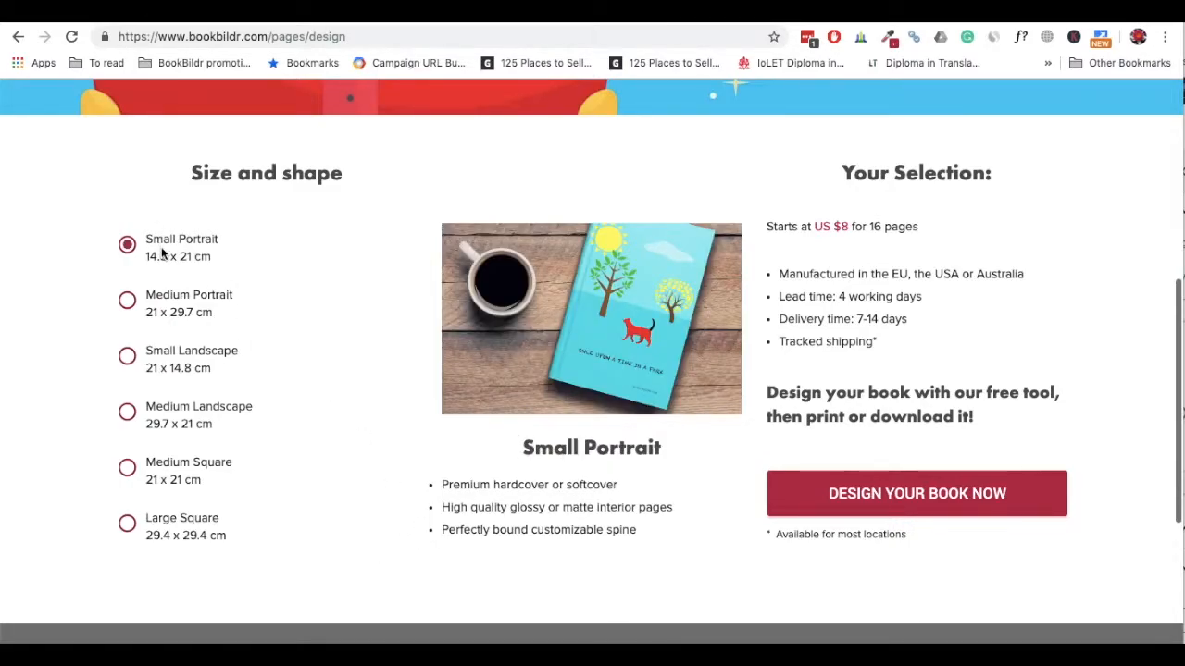
{"action": "left_click", "coordinate": [923, 495]}
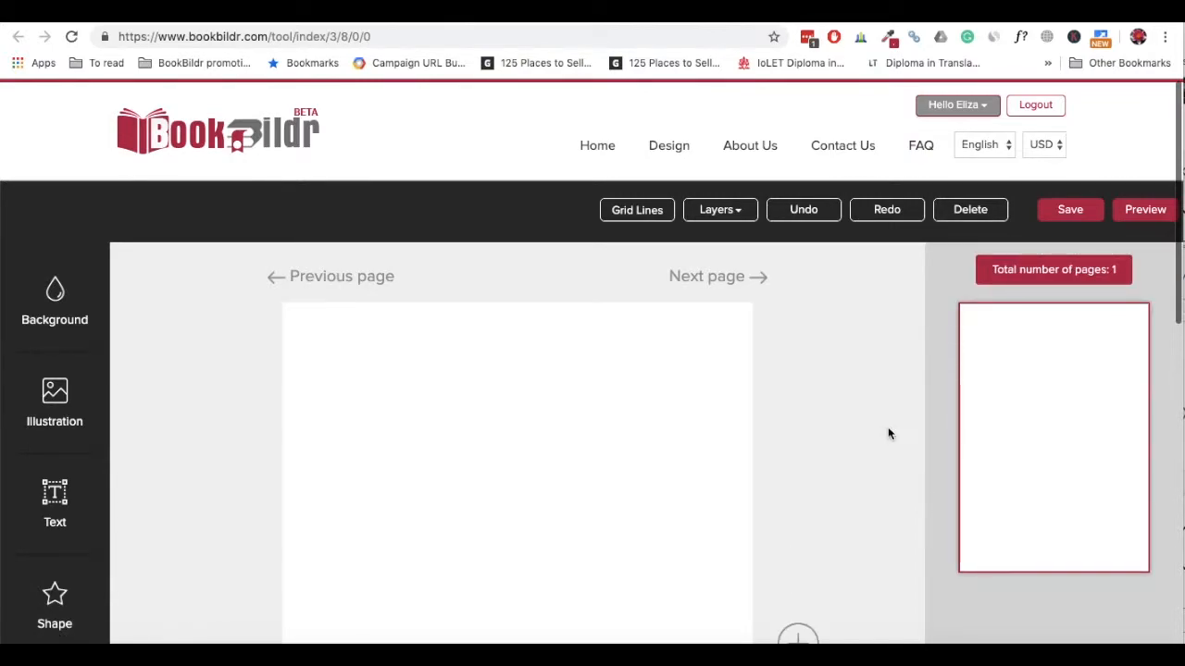
- Examine the book editor's blank page, the control for adding pages, the page overview and the available design tools
{"action": "scroll", "coordinate": [790, 447], "scroll_direction": "down", "scroll_amount": 3}
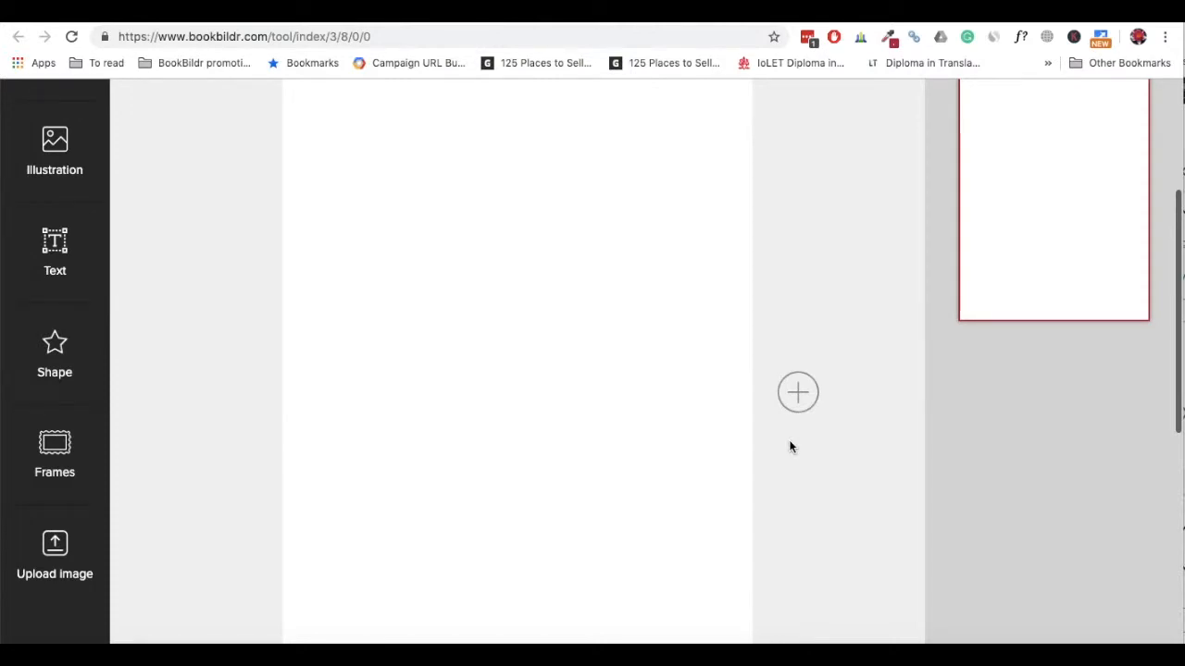
{"action": "scroll", "coordinate": [790, 447], "scroll_direction": "up", "scroll_amount": 3}
{"action": "scroll", "coordinate": [789, 447], "scroll_direction": "down", "scroll_amount": 2}
{"action": "scroll", "coordinate": [790, 447], "scroll_direction": "up", "scroll_amount": 2}
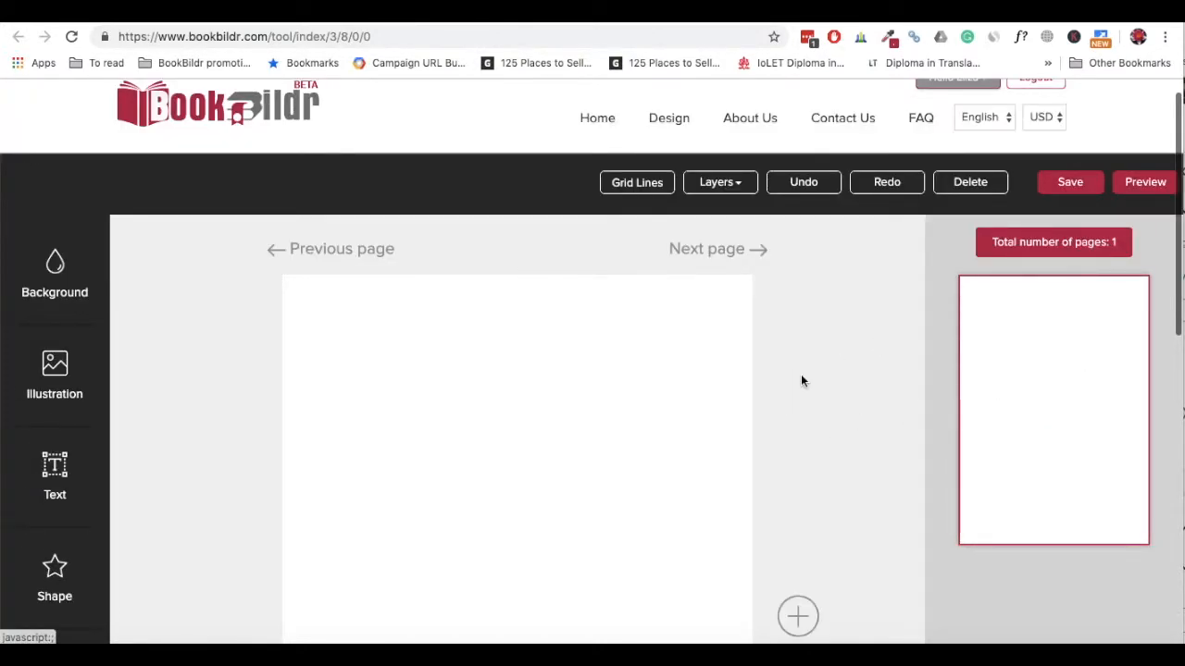
{"action": "scroll", "coordinate": [327, 381], "scroll_direction": "up", "scroll_amount": 1}
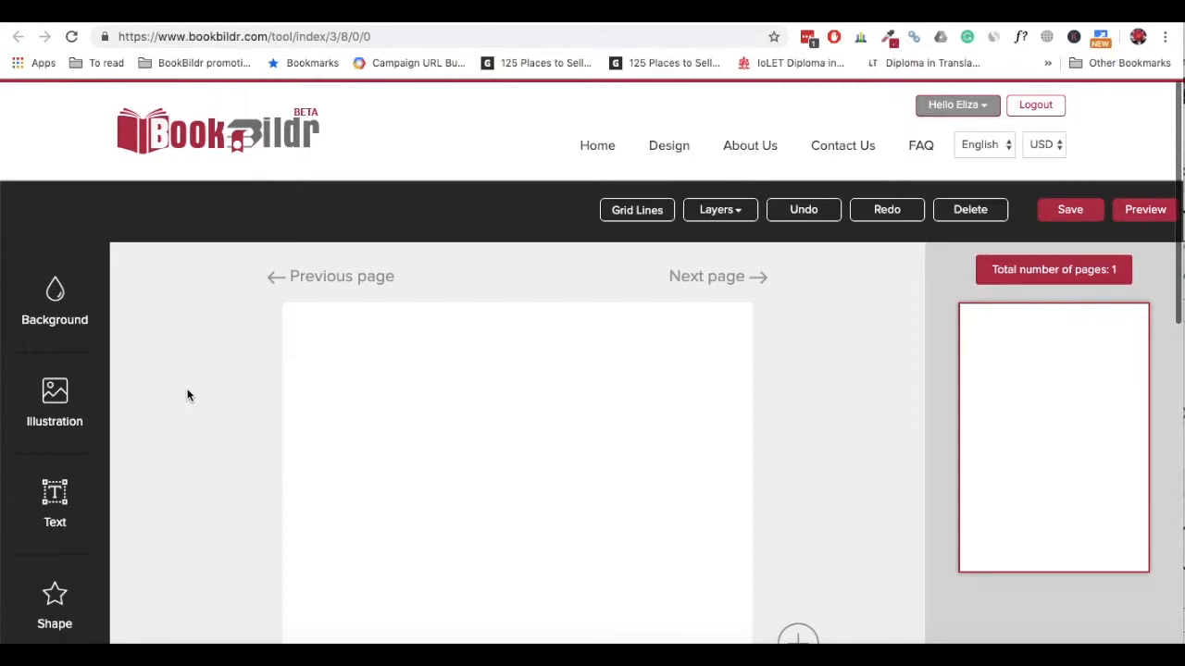
{"action": "scroll", "coordinate": [80, 404], "scroll_direction": "down", "scroll_amount": 3}
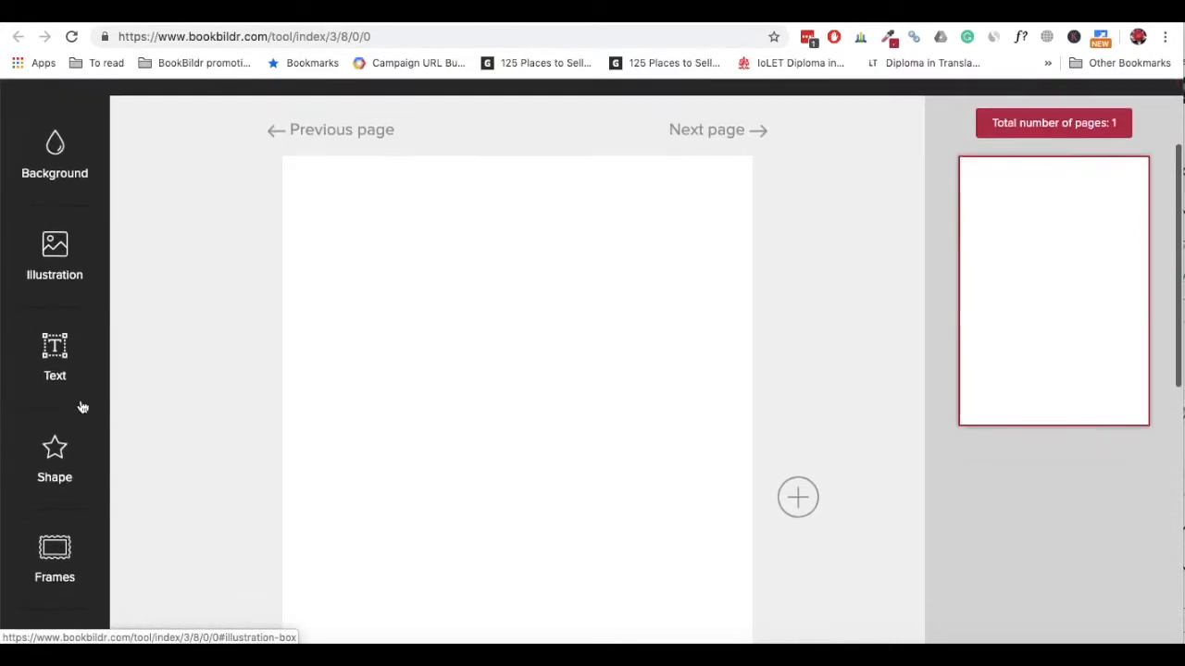
{"action": "scroll", "coordinate": [81, 407], "scroll_direction": "down", "scroll_amount": 3}
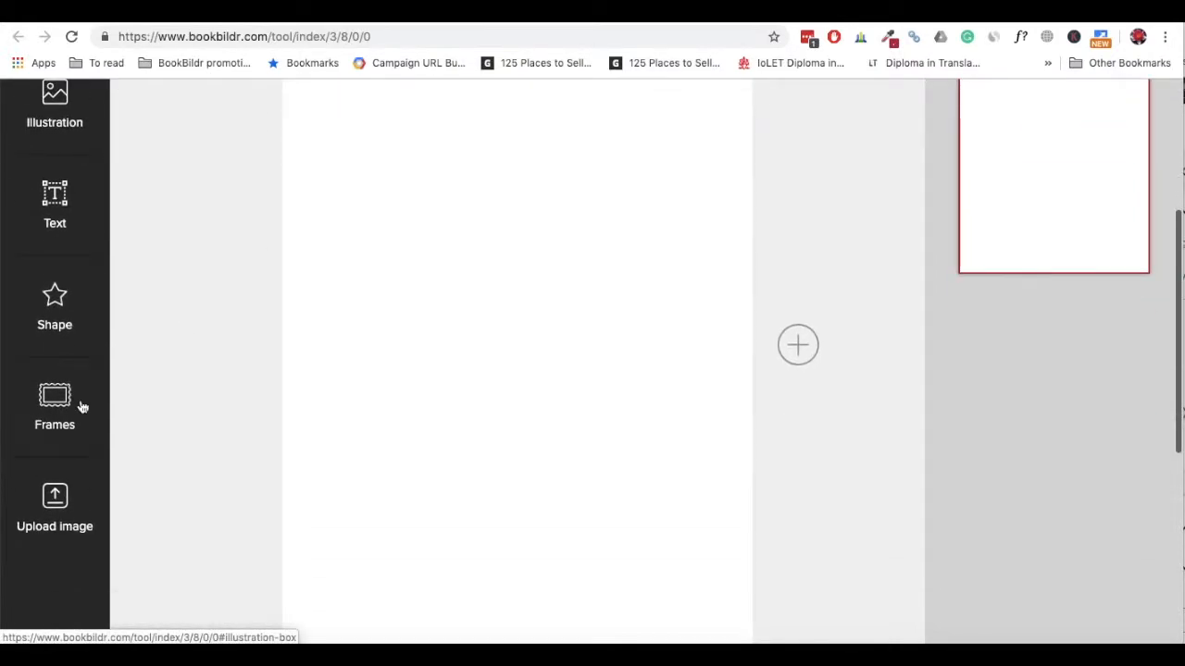
{"action": "scroll", "coordinate": [80, 405], "scroll_direction": "up", "scroll_amount": 6}
{"action": "scroll", "coordinate": [79, 405], "scroll_direction": "down", "scroll_amount": 2}
{"action": "scroll", "coordinate": [80, 404], "scroll_direction": "up", "scroll_amount": 2}
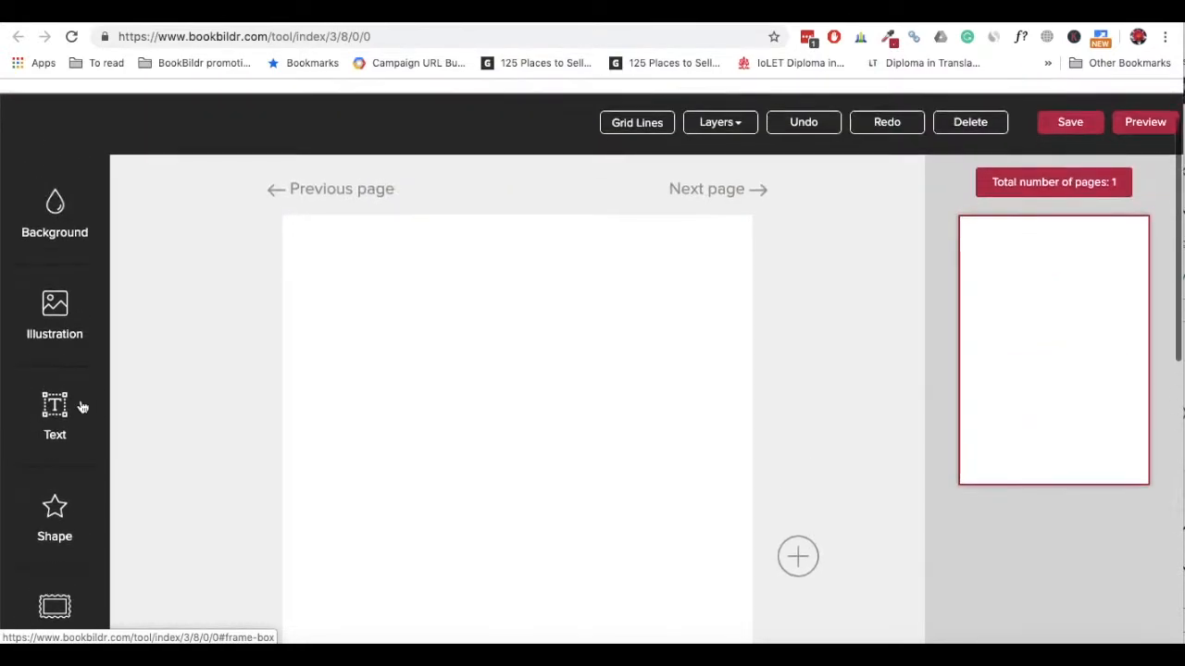
- Fill the blank page's background with the bright cyan colour
{"action": "left_click", "coordinate": [65, 240]}
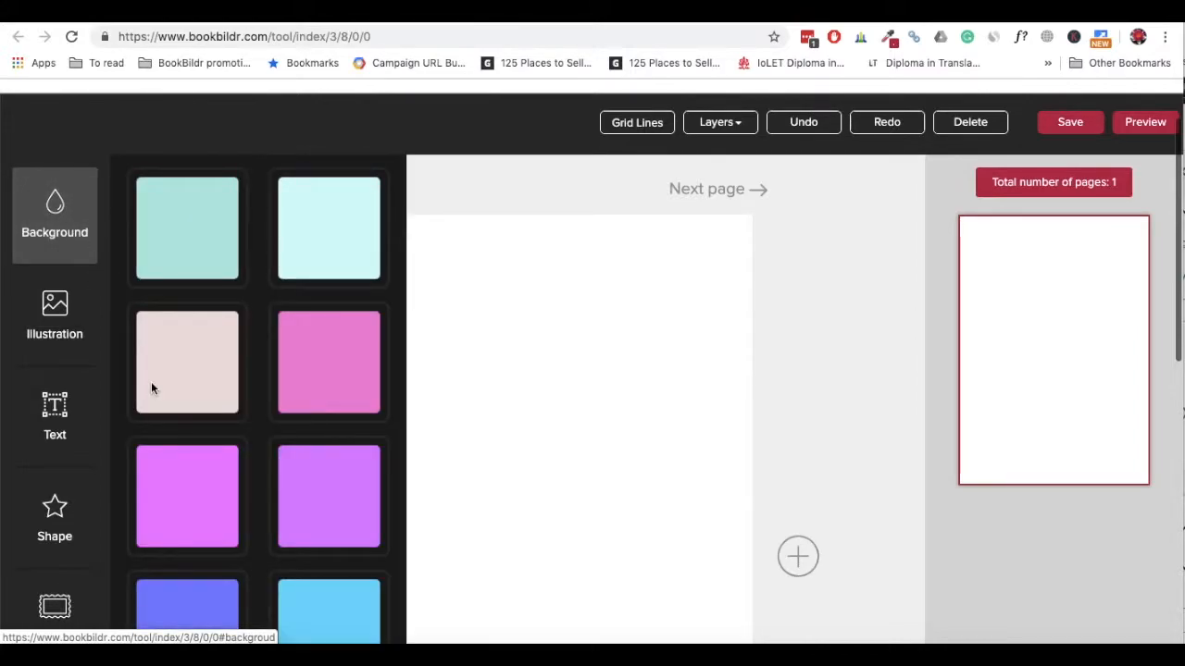
{"action": "scroll", "coordinate": [292, 487], "scroll_direction": "down", "scroll_amount": 5}
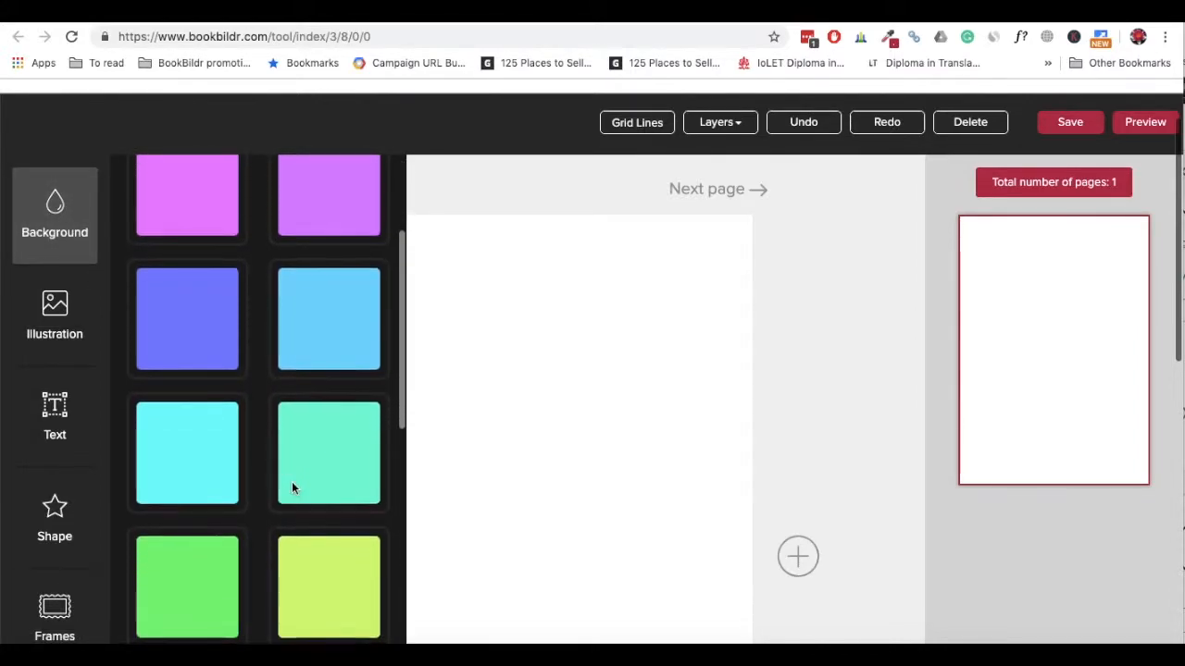
{"action": "scroll", "coordinate": [291, 488], "scroll_direction": "down", "scroll_amount": 10}
{"action": "scroll", "coordinate": [292, 487], "scroll_direction": "down", "scroll_amount": 3}
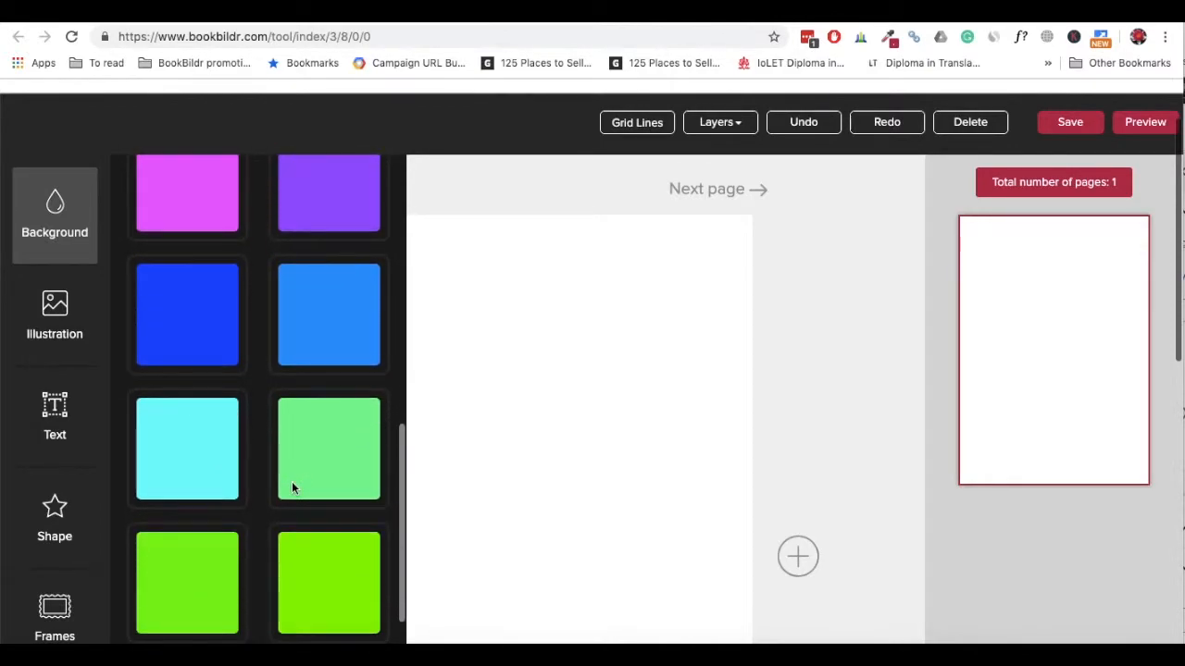
{"action": "left_click", "coordinate": [199, 458]}
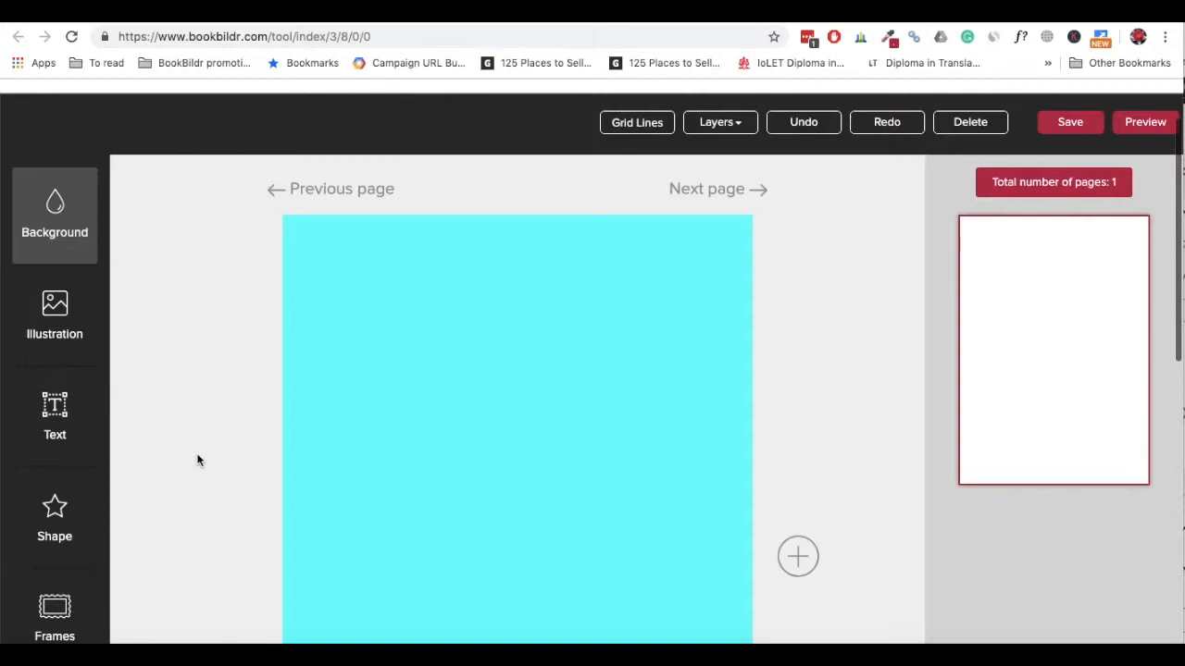
{"action": "scroll", "coordinate": [197, 460], "scroll_direction": "down", "scroll_amount": 3}
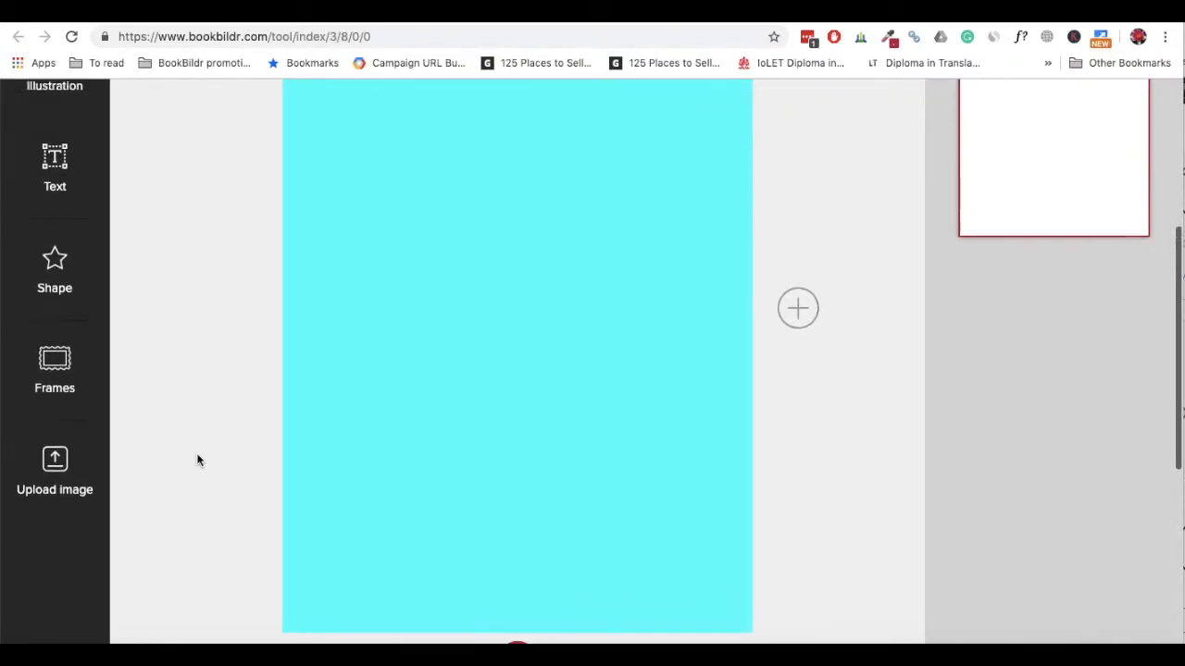
{"action": "scroll", "coordinate": [197, 460], "scroll_direction": "up", "scroll_amount": 3}
{"action": "scroll", "coordinate": [197, 460], "scroll_direction": "down", "scroll_amount": 2}
{"action": "scroll", "coordinate": [197, 460], "scroll_direction": "up", "scroll_amount": 1}
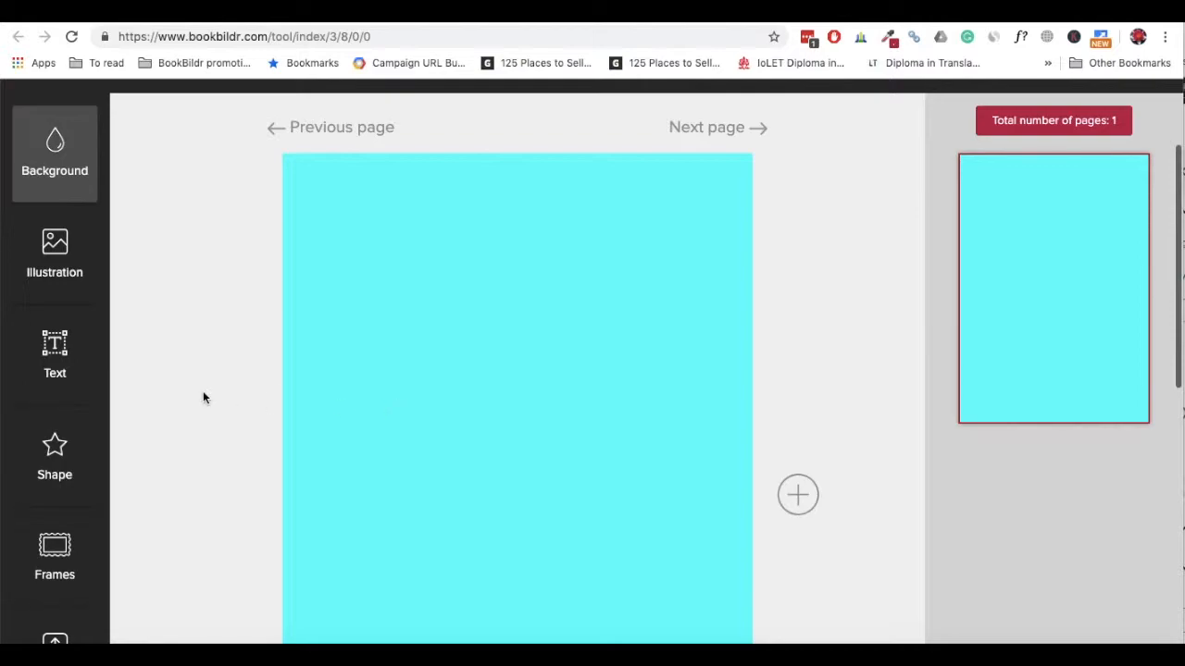
- Add a text box near the top of the cyan page and set its font to Crafty Girls
{"action": "left_click", "coordinate": [55, 359]}
{"action": "scroll", "coordinate": [472, 243], "scroll_direction": "up", "scroll_amount": 2}
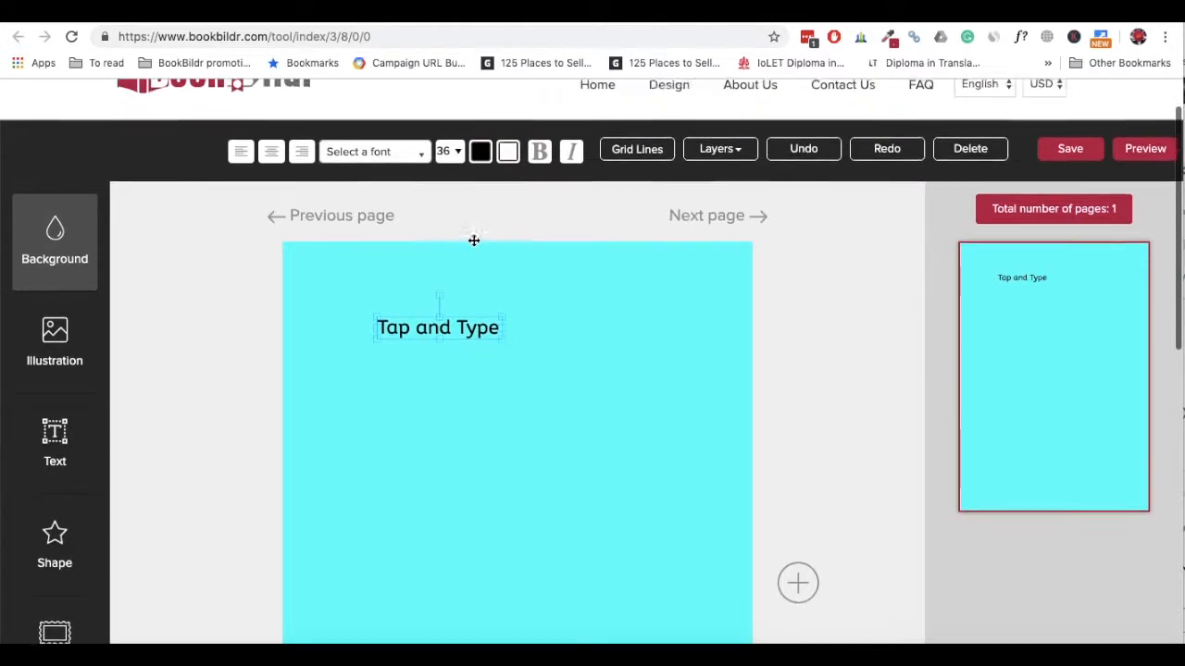
{"action": "scroll", "coordinate": [472, 245], "scroll_direction": "up", "scroll_amount": 1}
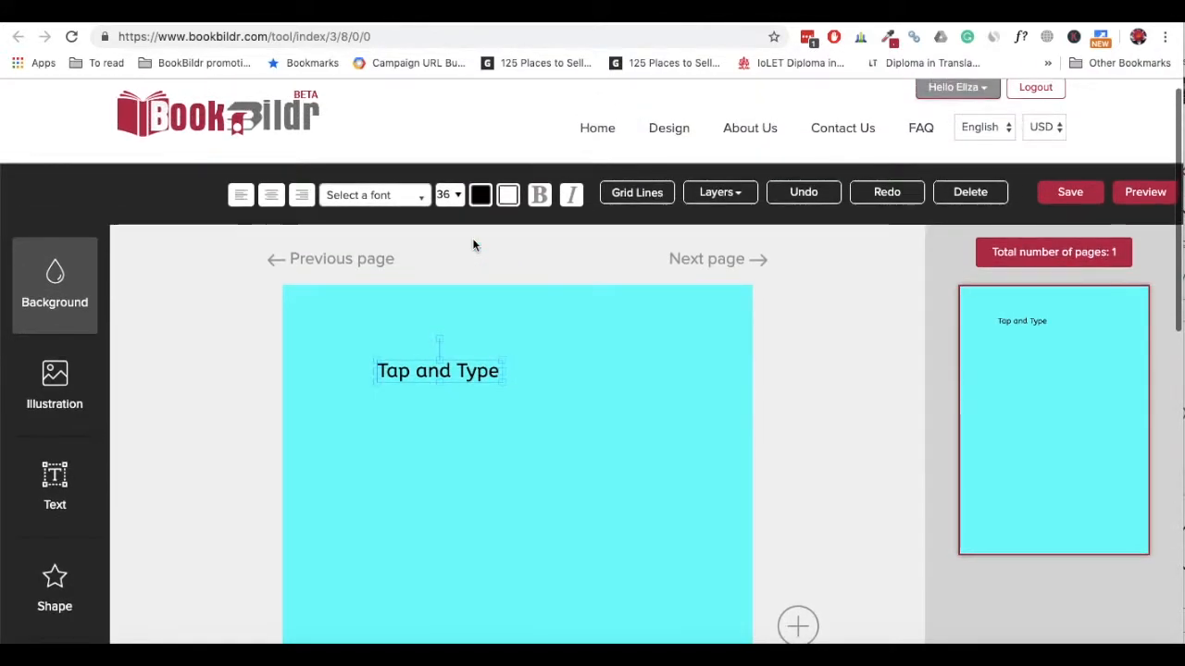
{"action": "left_click", "coordinate": [423, 201]}
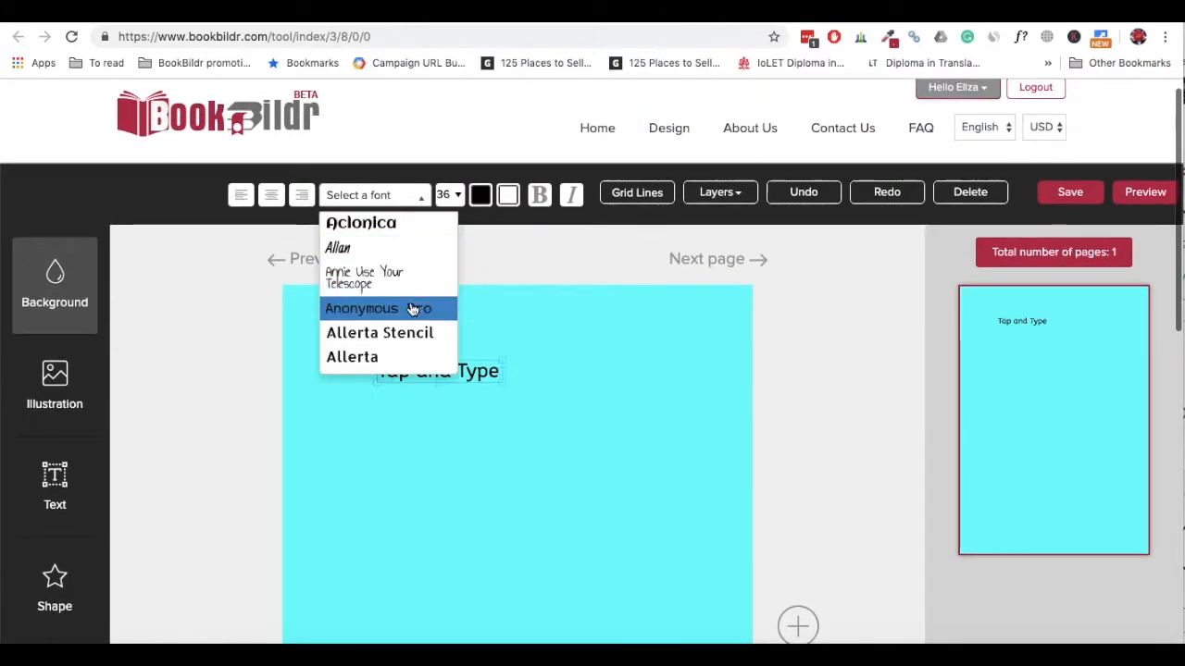
{"action": "scroll", "coordinate": [411, 306], "scroll_direction": "down", "scroll_amount": 3}
{"action": "scroll", "coordinate": [412, 309], "scroll_direction": "down", "scroll_amount": 5}
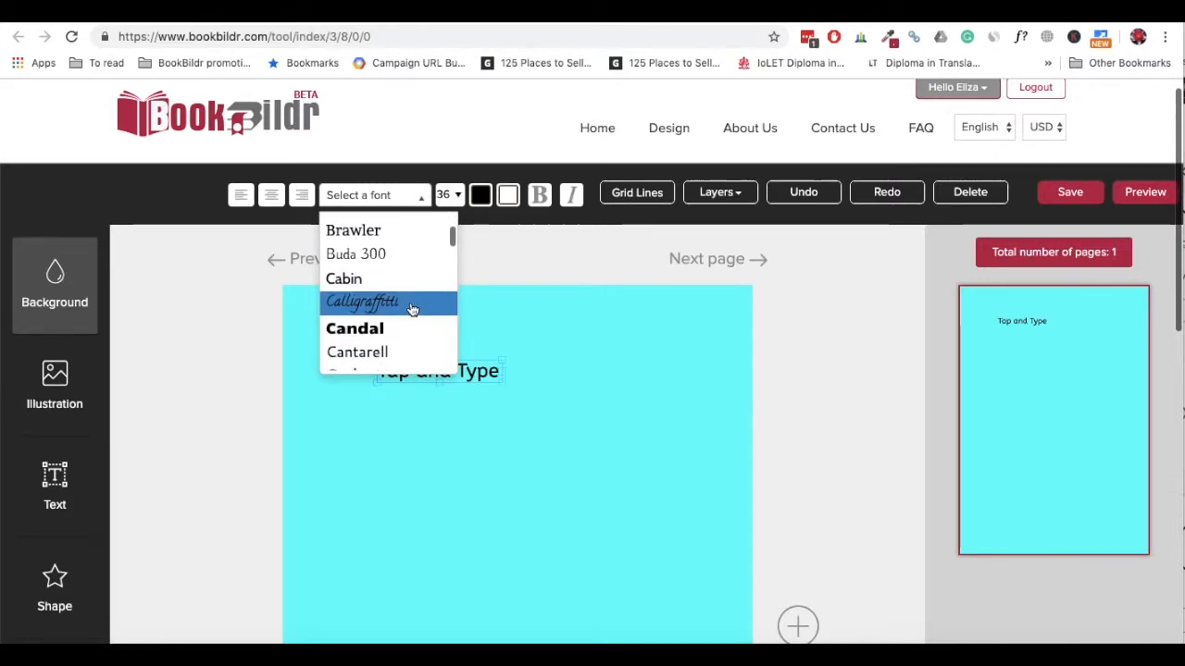
{"action": "scroll", "coordinate": [413, 309], "scroll_direction": "down", "scroll_amount": 5}
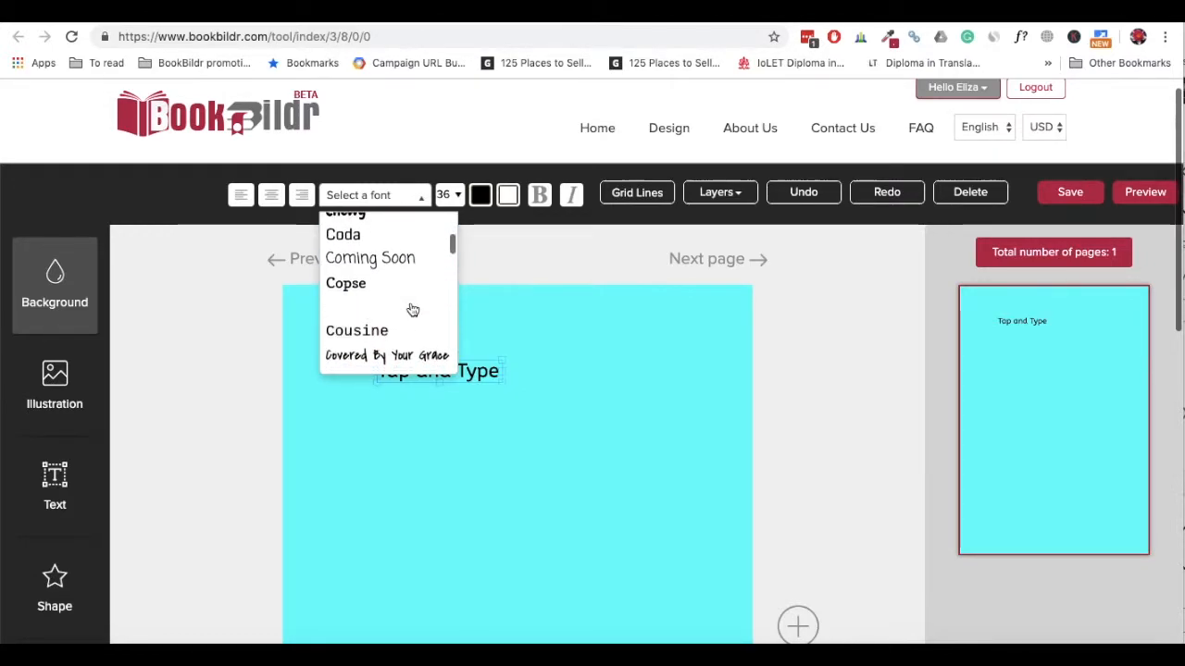
{"action": "scroll", "coordinate": [413, 309], "scroll_direction": "down", "scroll_amount": 5}
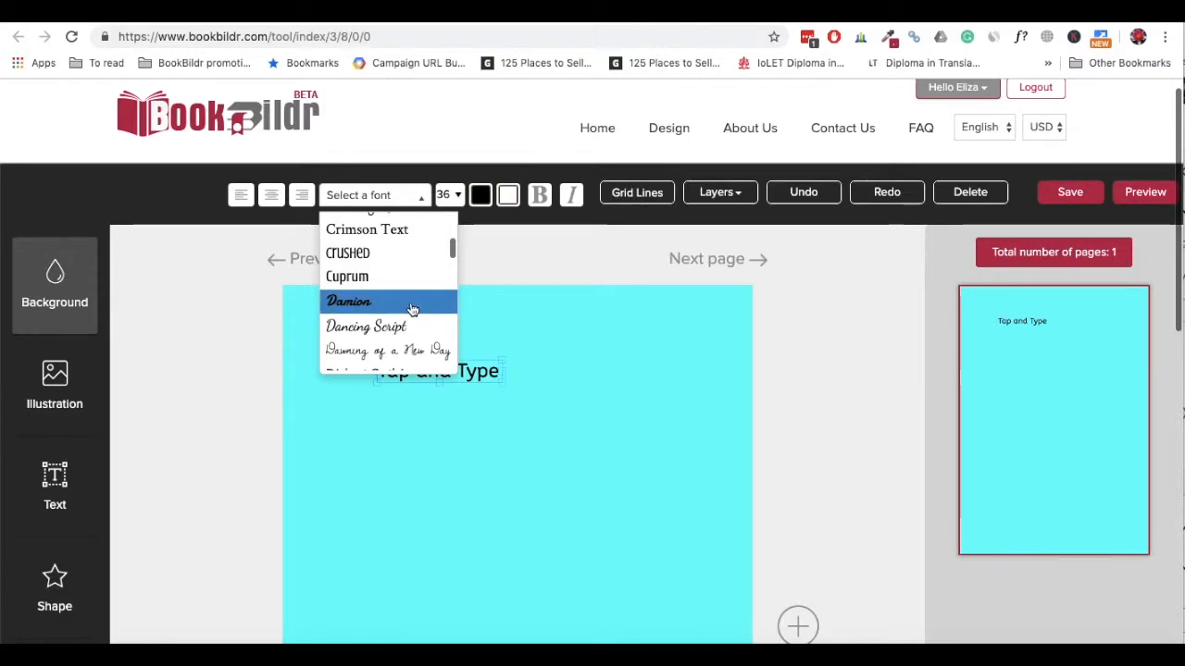
{"action": "scroll", "coordinate": [413, 309], "scroll_direction": "down", "scroll_amount": 3}
{"action": "scroll", "coordinate": [413, 309], "scroll_direction": "up", "scroll_amount": 4}
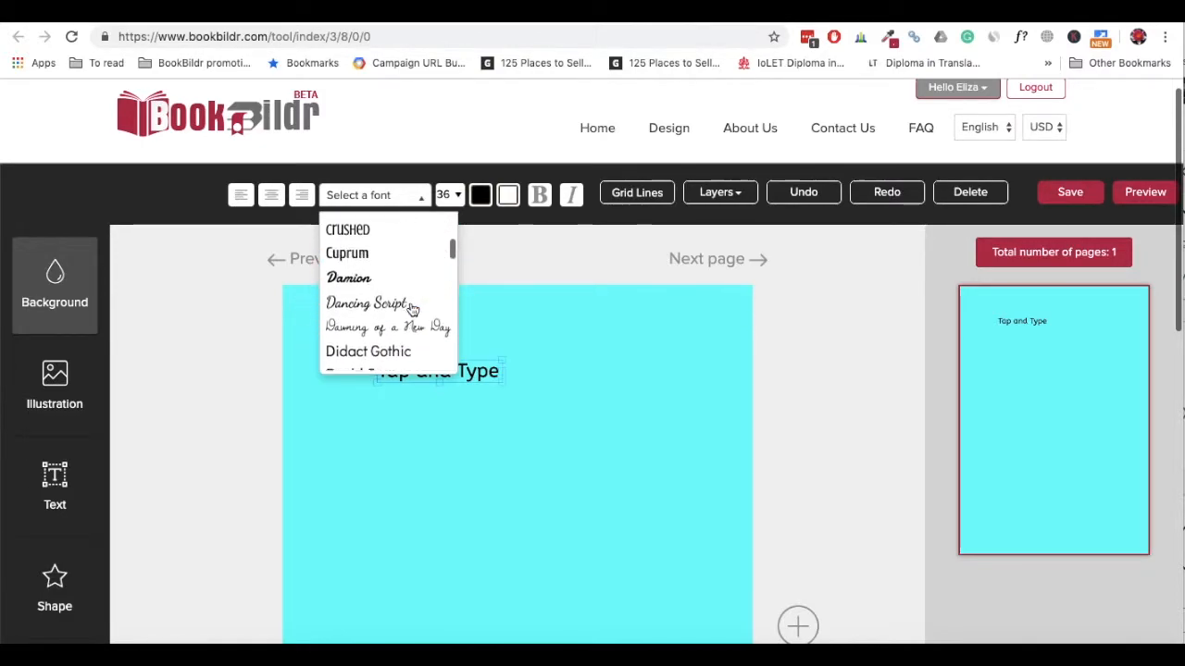
{"action": "scroll", "coordinate": [413, 310], "scroll_direction": "up", "scroll_amount": 1}
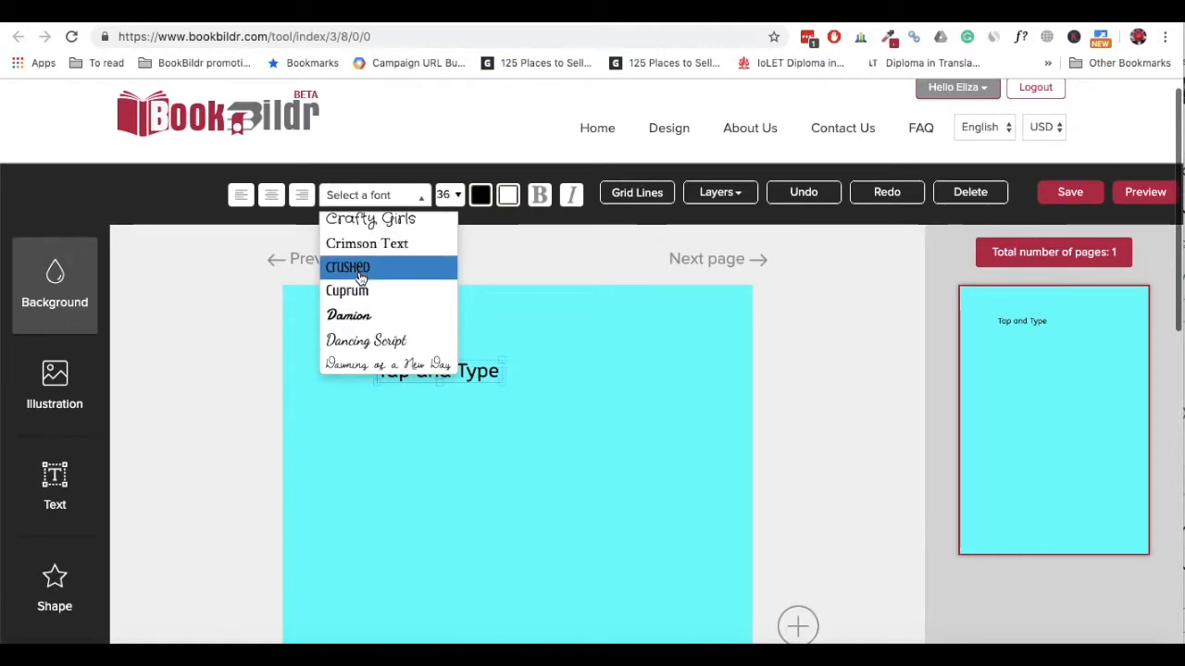
{"action": "left_click", "coordinate": [370, 219]}
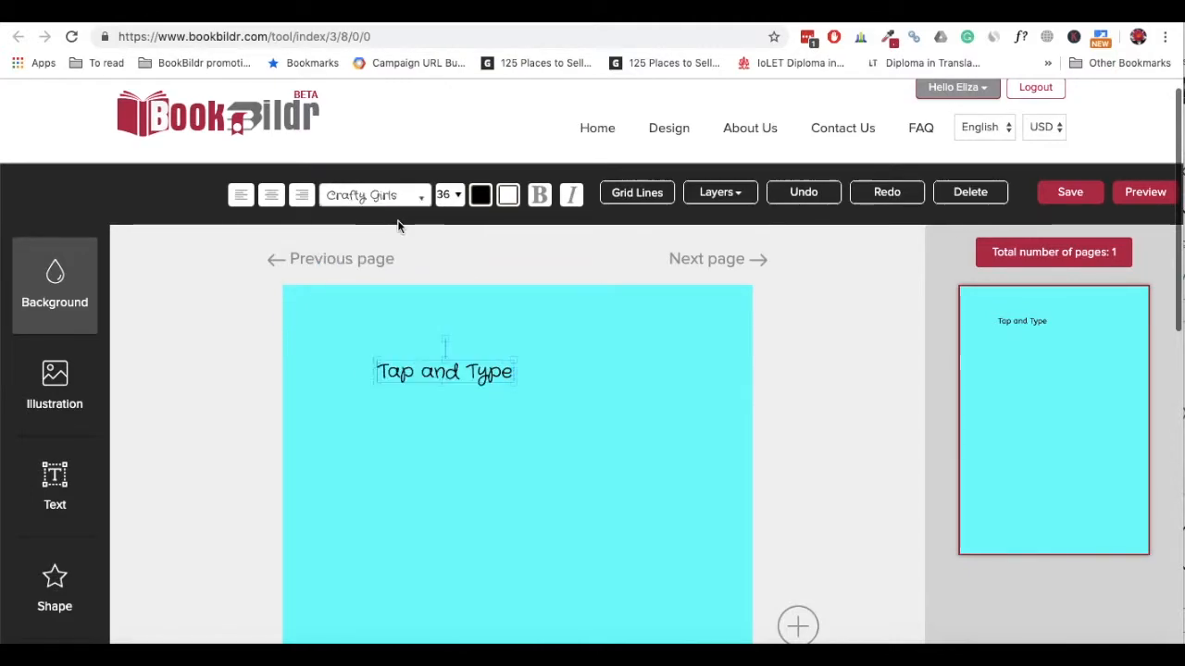
- Replace the placeholder text with the title "My BookBildr Book Test"
{"action": "double_click", "coordinate": [411, 370]}
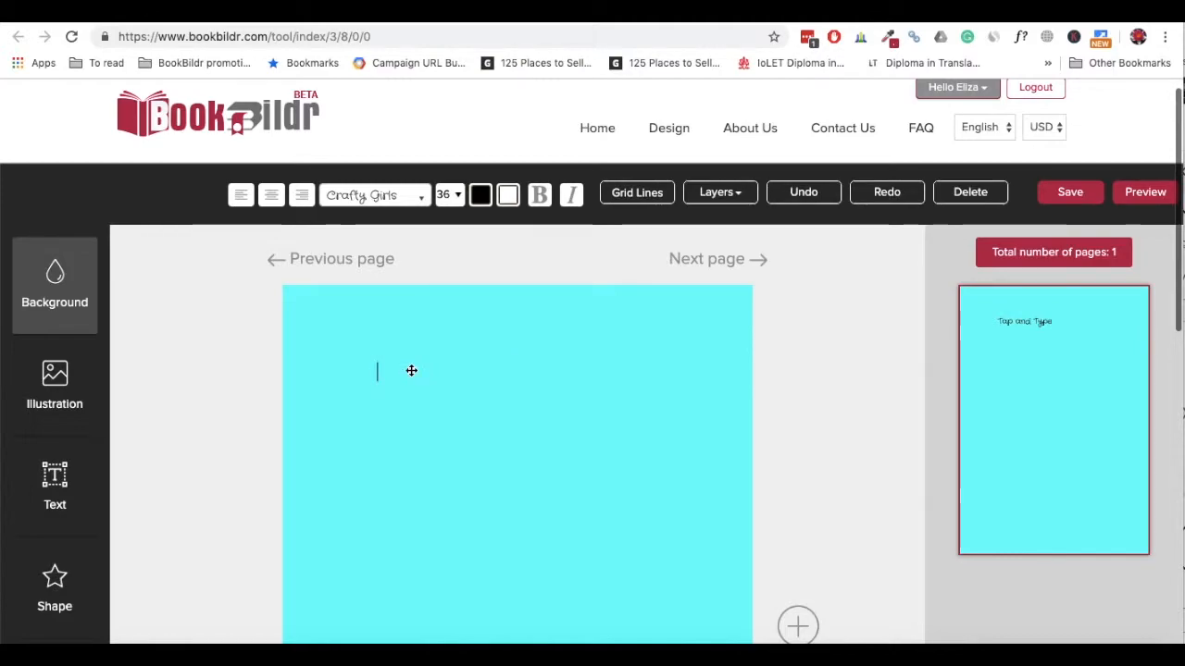
{"action": "type", "text": "My BookBildr Bo"}
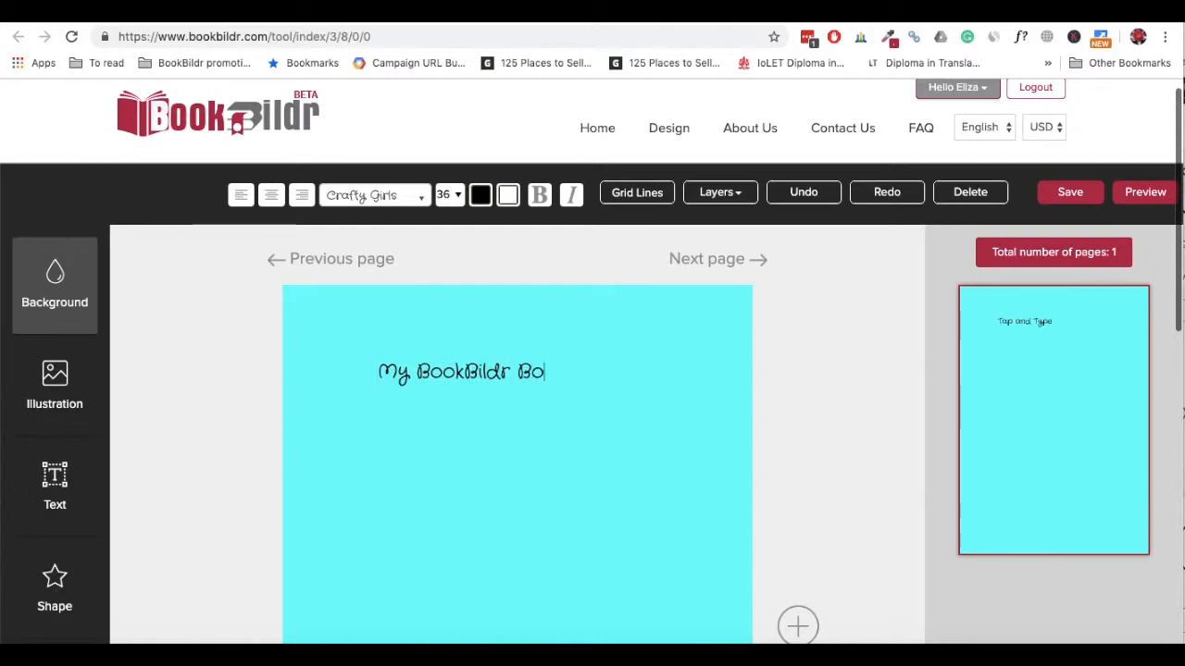
{"action": "type", "text": "ok Test"}
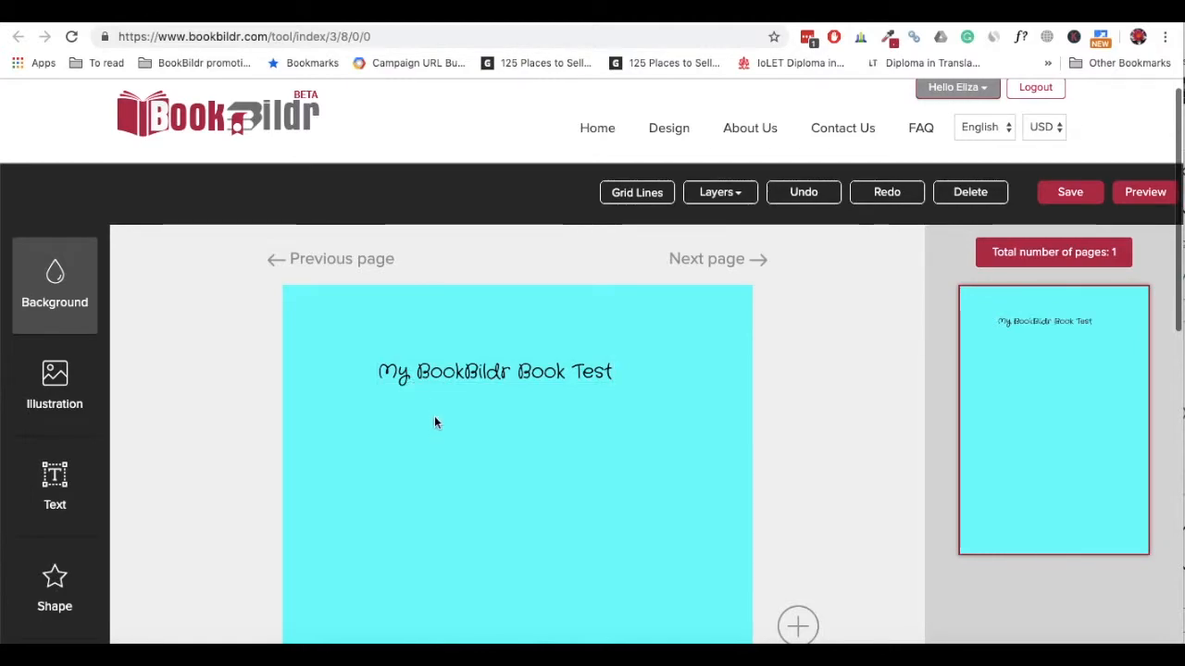
- Set the title's font size to 72
{"action": "left_click", "coordinate": [461, 372]}
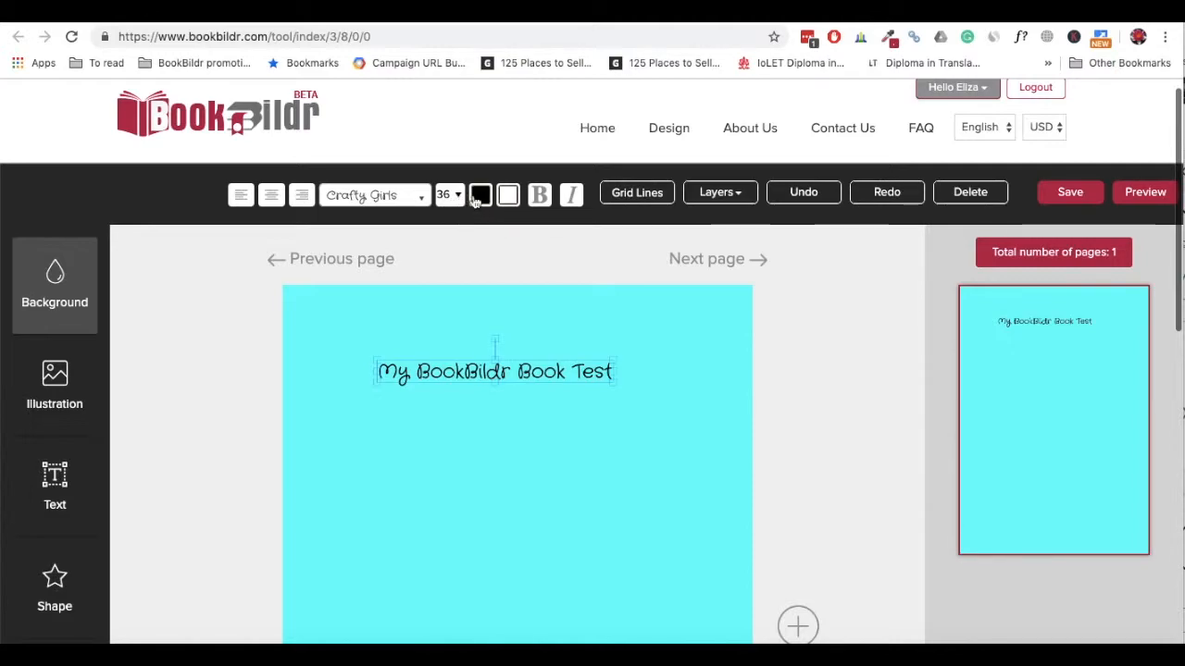
{"action": "left_click", "coordinate": [456, 197]}
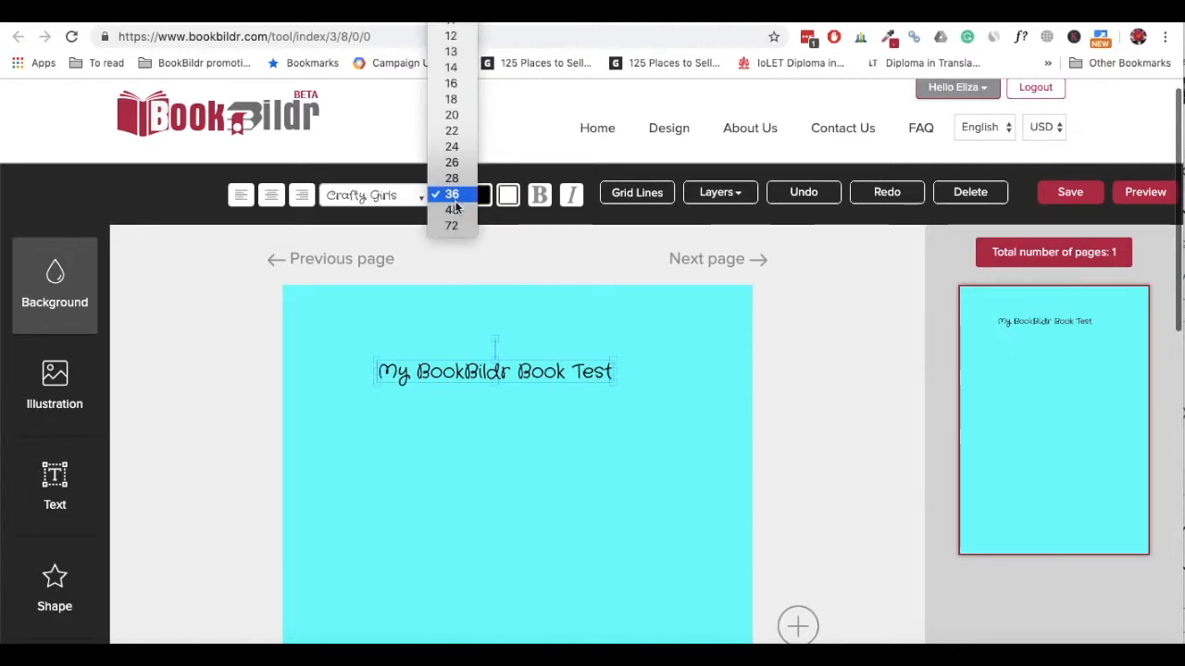
{"action": "left_click", "coordinate": [452, 225]}
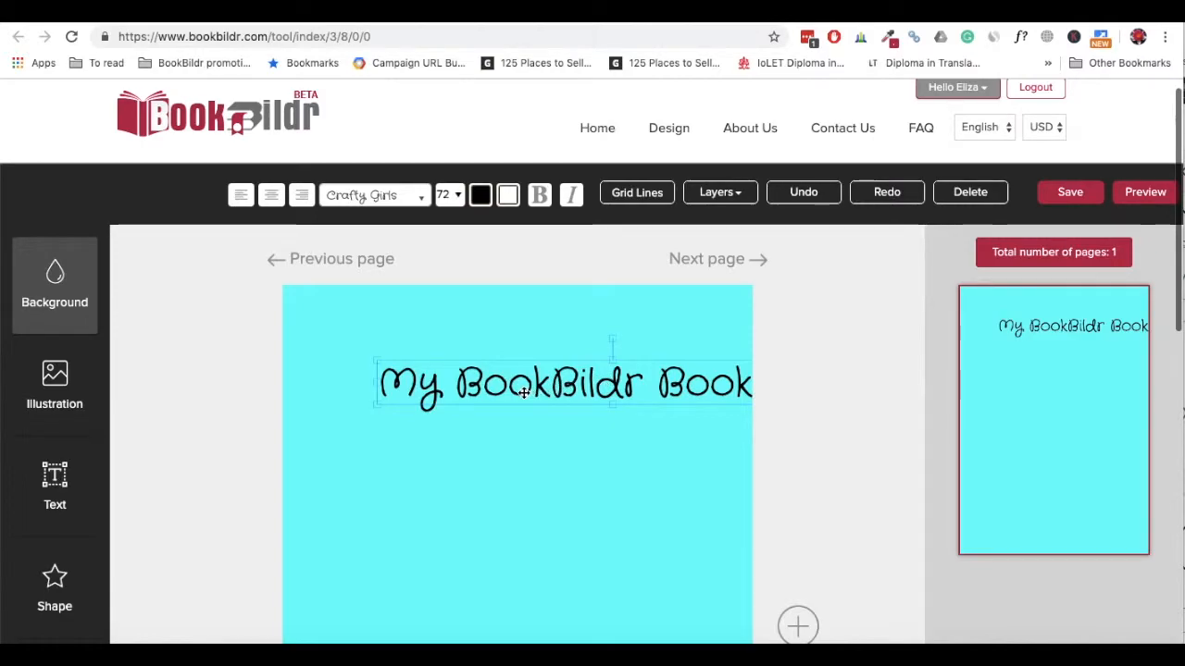
- Shrink the title so it fits the page width and centre it horizontally in the upper part of the page
{"action": "left_click_drag", "start_coordinate": [519, 390], "coordinate": [450, 423]}
{"action": "left_click", "coordinate": [451, 423]}
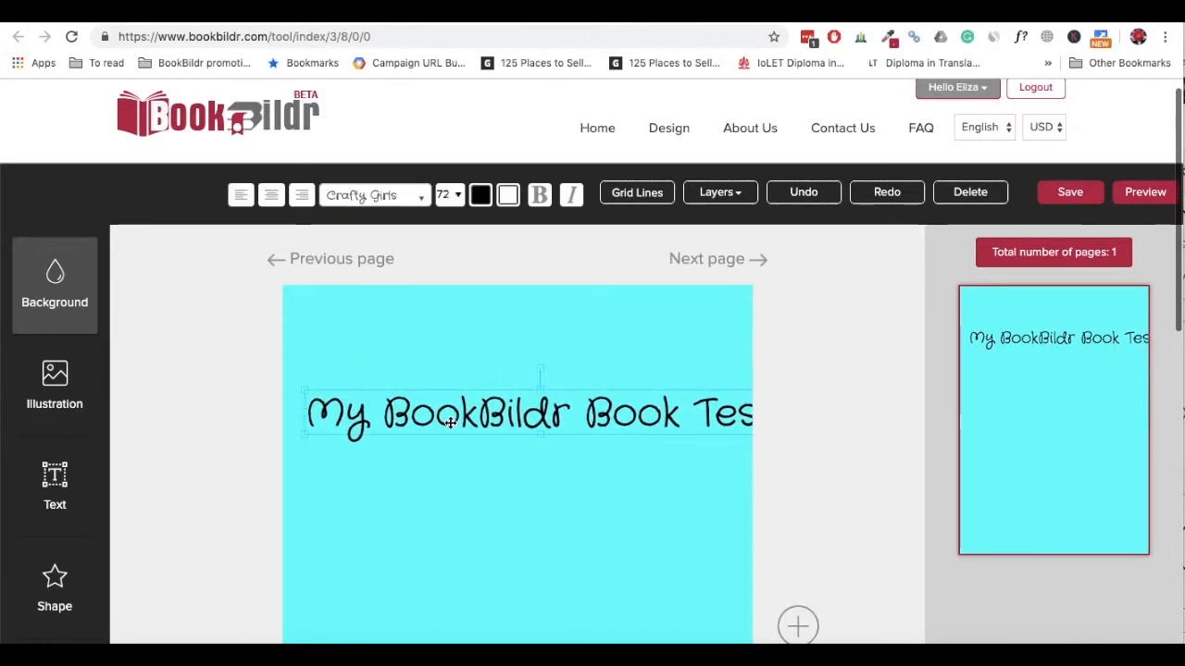
{"action": "left_click_drag", "start_coordinate": [315, 424], "coordinate": [313, 423]}
{"action": "left_click", "coordinate": [343, 417]}
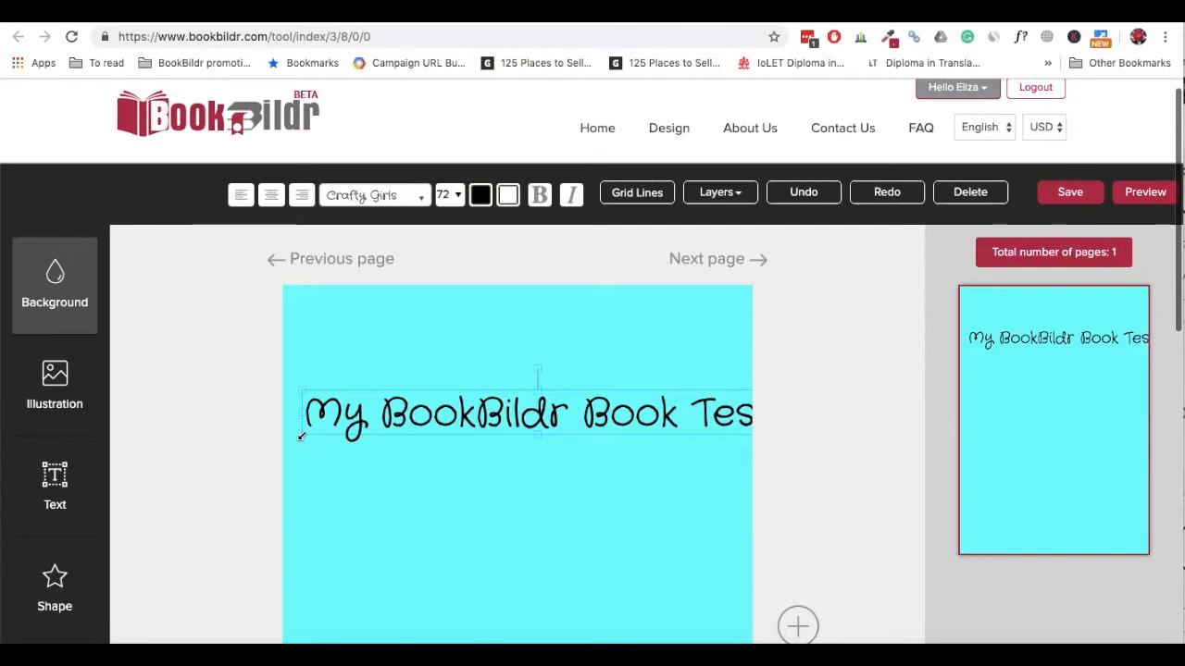
{"action": "left_click_drag", "start_coordinate": [308, 432], "coordinate": [317, 455]}
{"action": "left_click", "coordinate": [344, 444]}
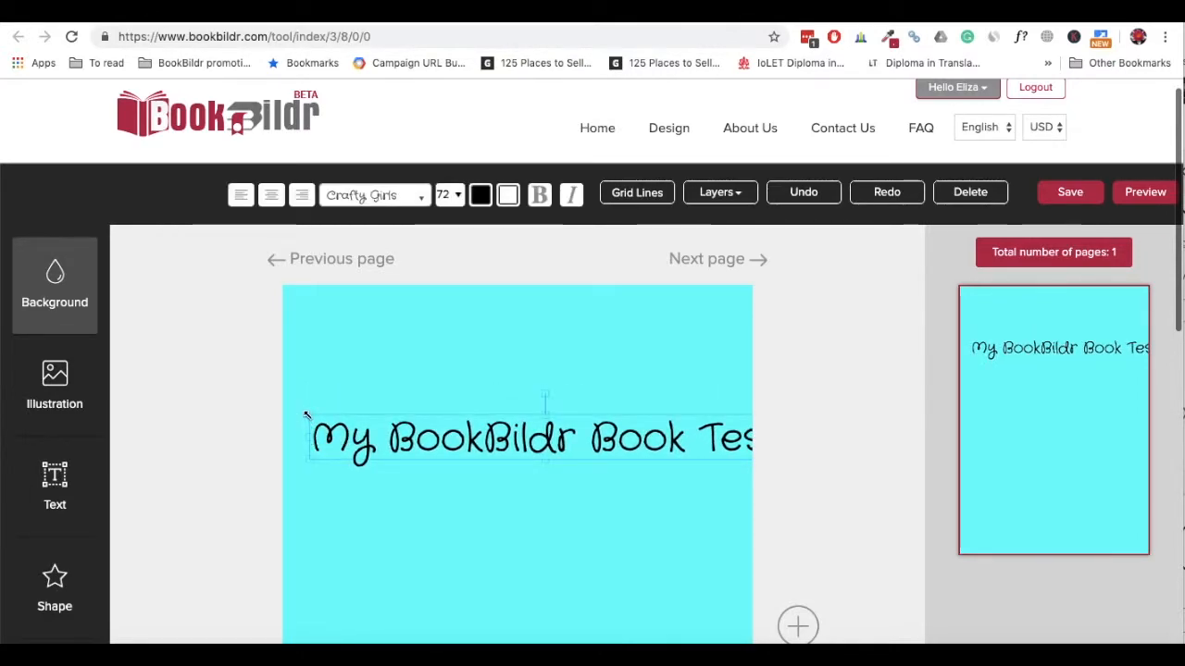
{"action": "left_click_drag", "start_coordinate": [307, 415], "coordinate": [403, 440]}
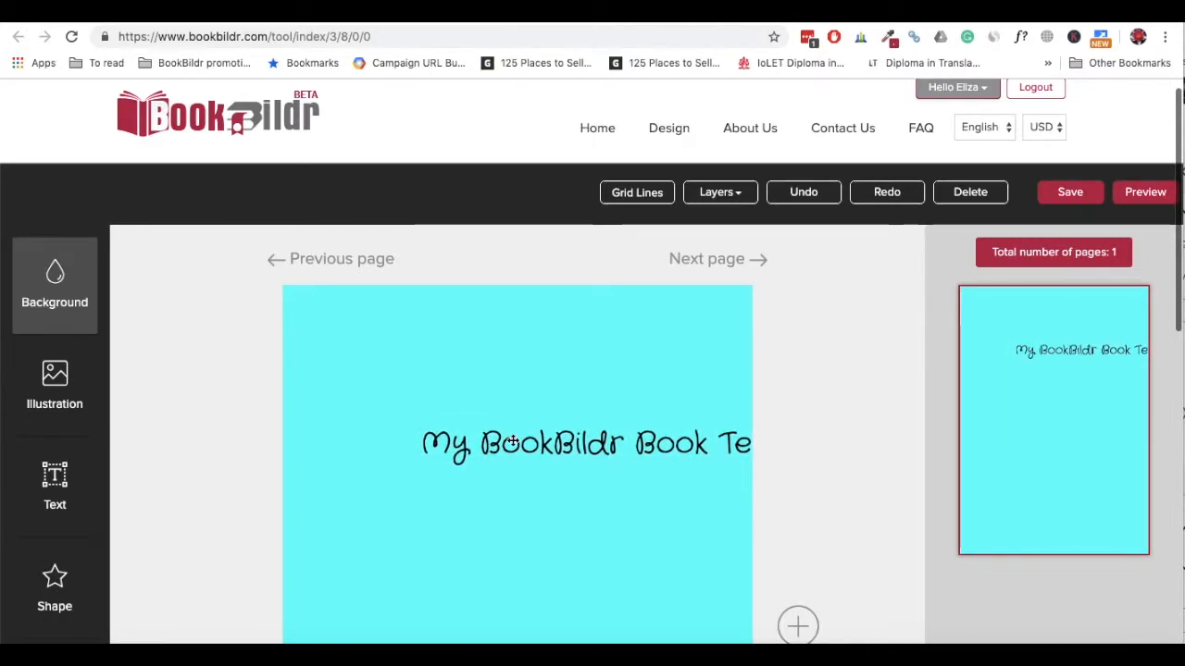
{"action": "left_click", "coordinate": [435, 448]}
{"action": "left_click_drag", "start_coordinate": [503, 444], "coordinate": [433, 454]}
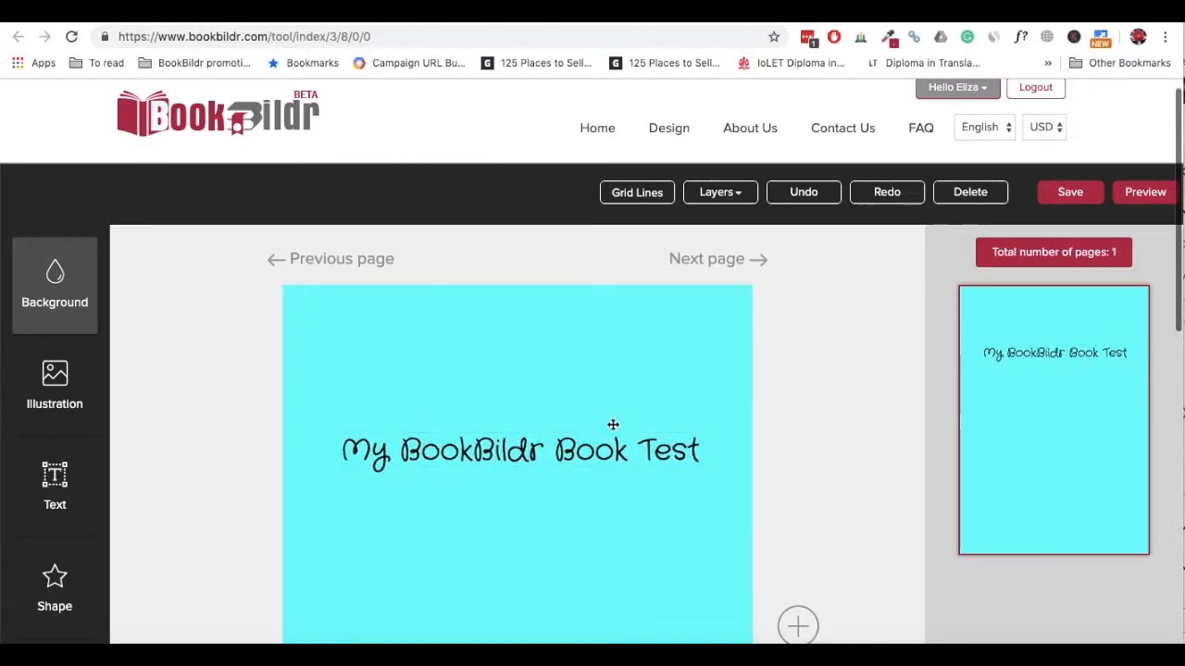
- Add the School illustration of an orange backpack with books and set squares to the page
{"action": "scroll", "coordinate": [825, 453], "scroll_direction": "down", "scroll_amount": 3}
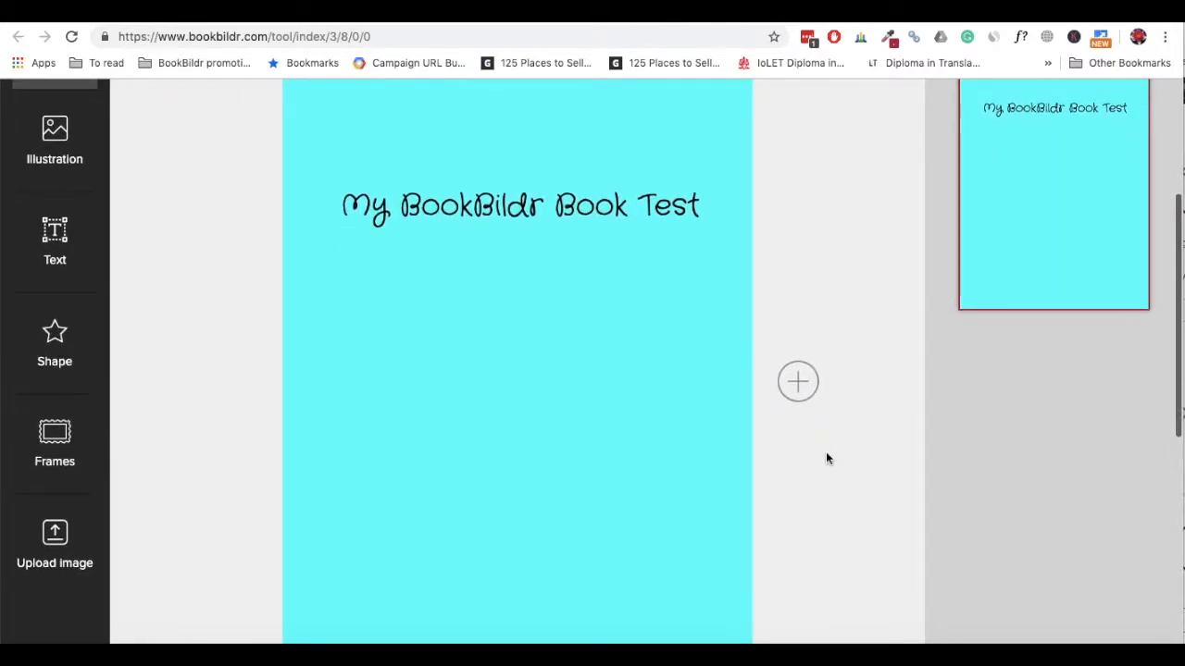
{"action": "left_click", "coordinate": [71, 169]}
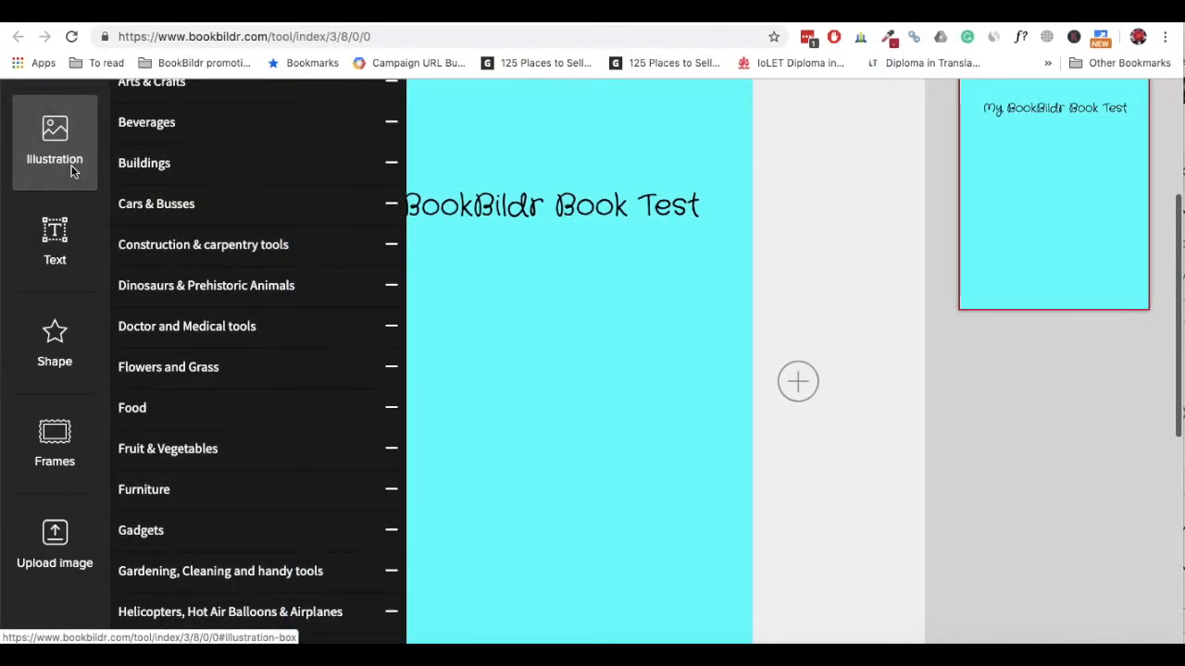
{"action": "scroll", "coordinate": [220, 262], "scroll_direction": "up", "scroll_amount": 3}
{"action": "scroll", "coordinate": [220, 262], "scroll_direction": "down", "scroll_amount": 2}
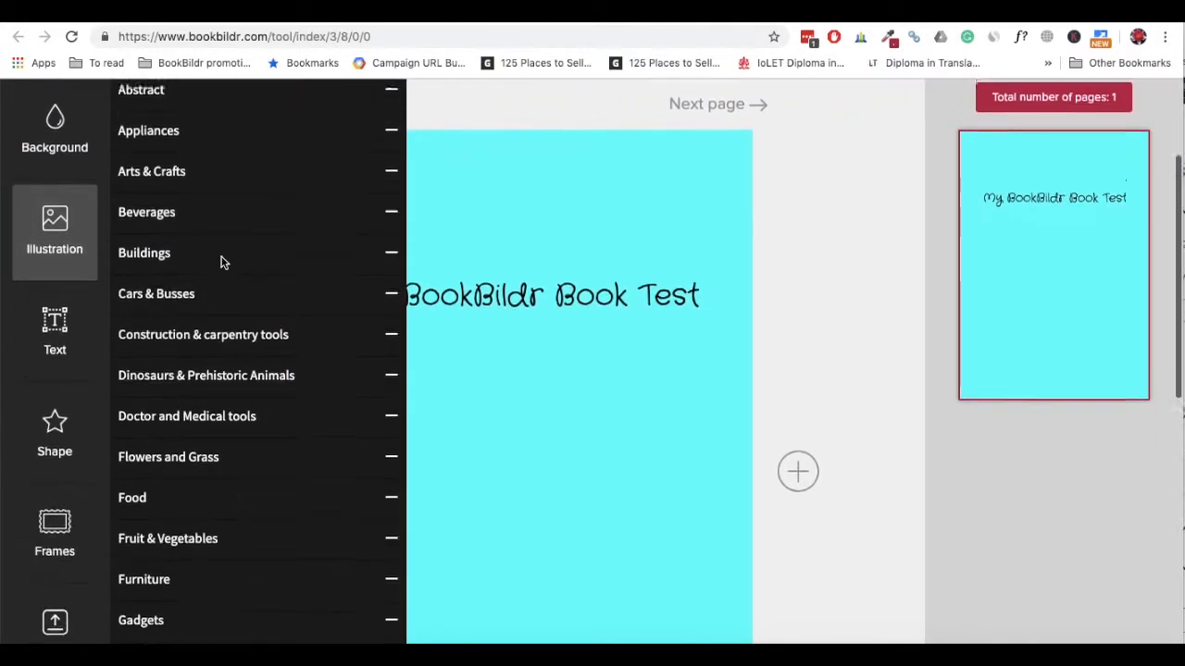
{"action": "scroll", "coordinate": [220, 262], "scroll_direction": "down", "scroll_amount": 10}
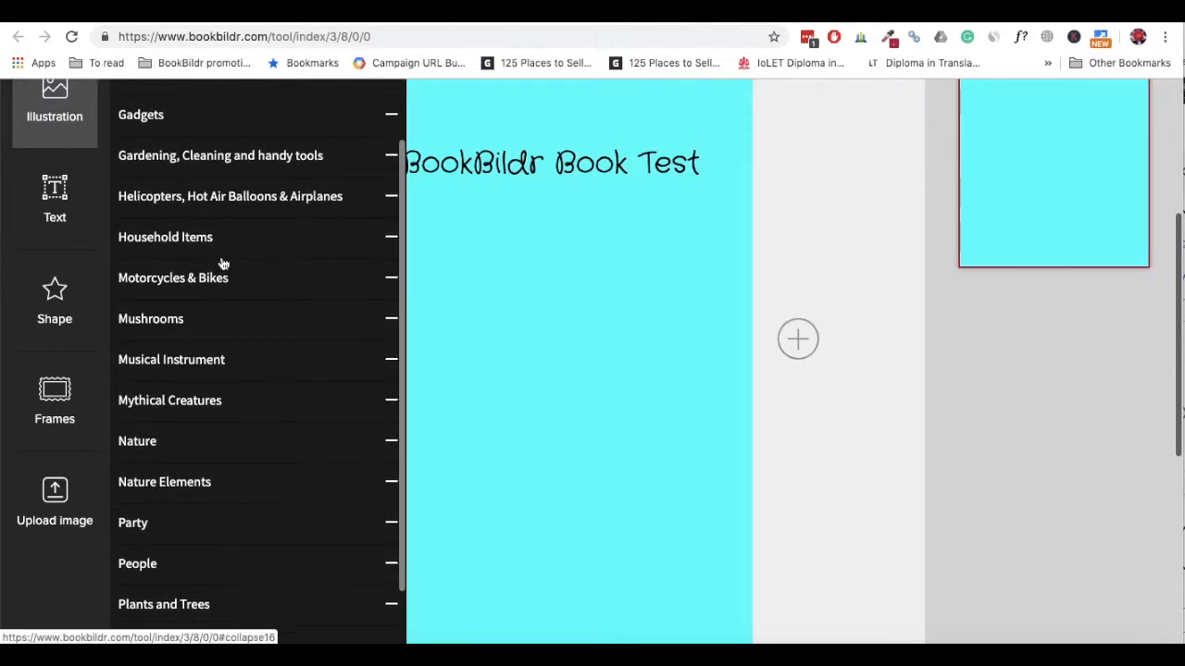
{"action": "scroll", "coordinate": [223, 265], "scroll_direction": "down", "scroll_amount": 8}
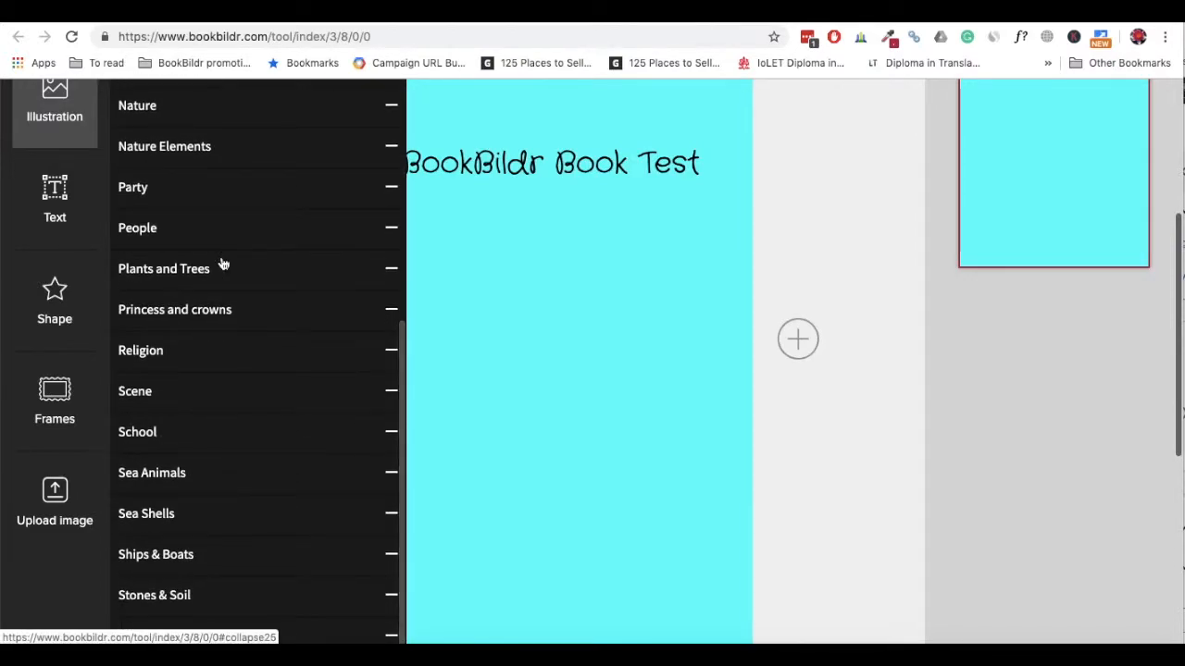
{"action": "left_click", "coordinate": [220, 428]}
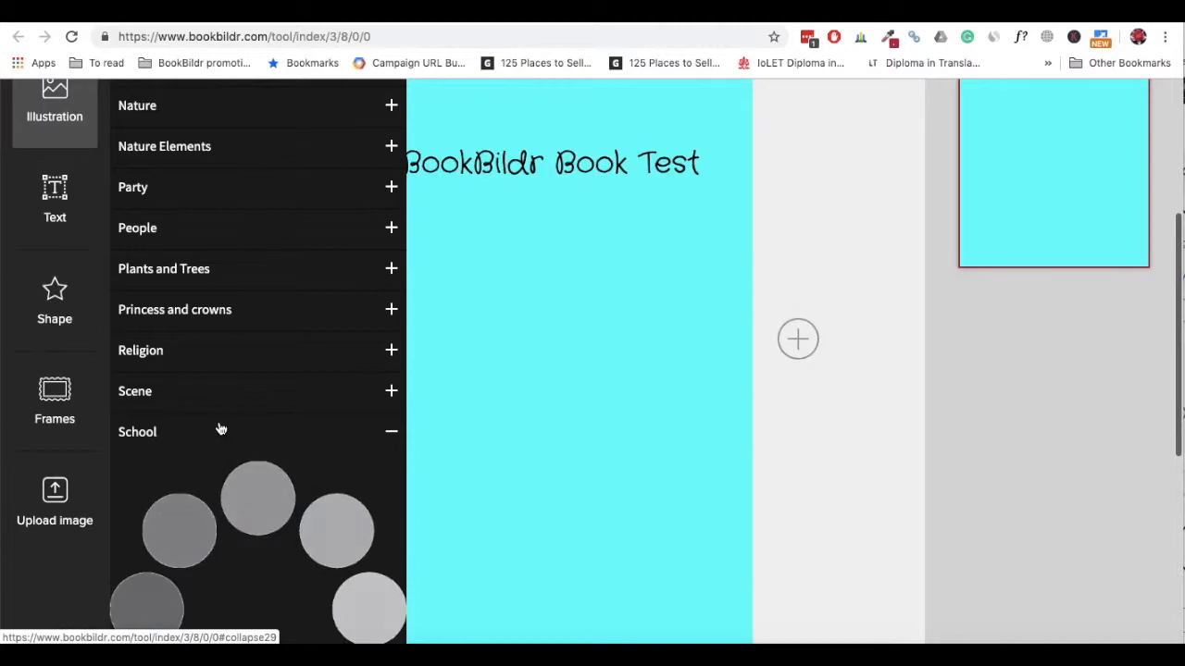
{"action": "scroll", "coordinate": [220, 428], "scroll_direction": "down", "scroll_amount": 3}
{"action": "scroll", "coordinate": [220, 428], "scroll_direction": "down", "scroll_amount": 6}
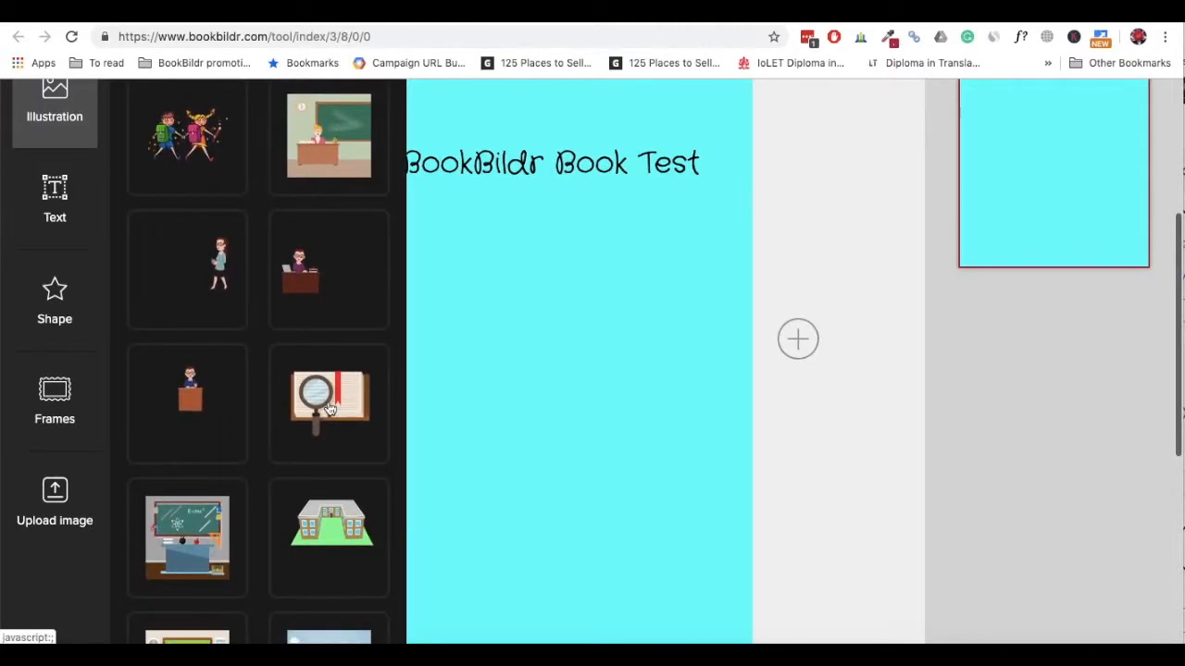
{"action": "scroll", "coordinate": [329, 408], "scroll_direction": "down", "scroll_amount": 5}
{"action": "scroll", "coordinate": [328, 407], "scroll_direction": "down", "scroll_amount": 3}
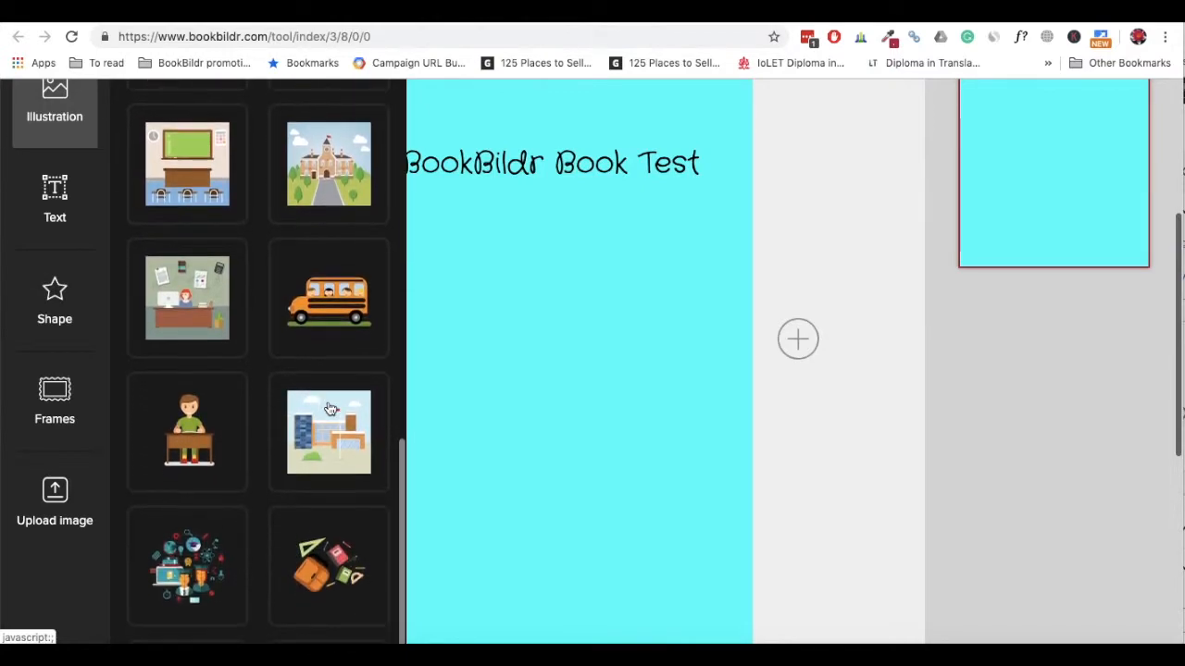
{"action": "left_click", "coordinate": [350, 565]}
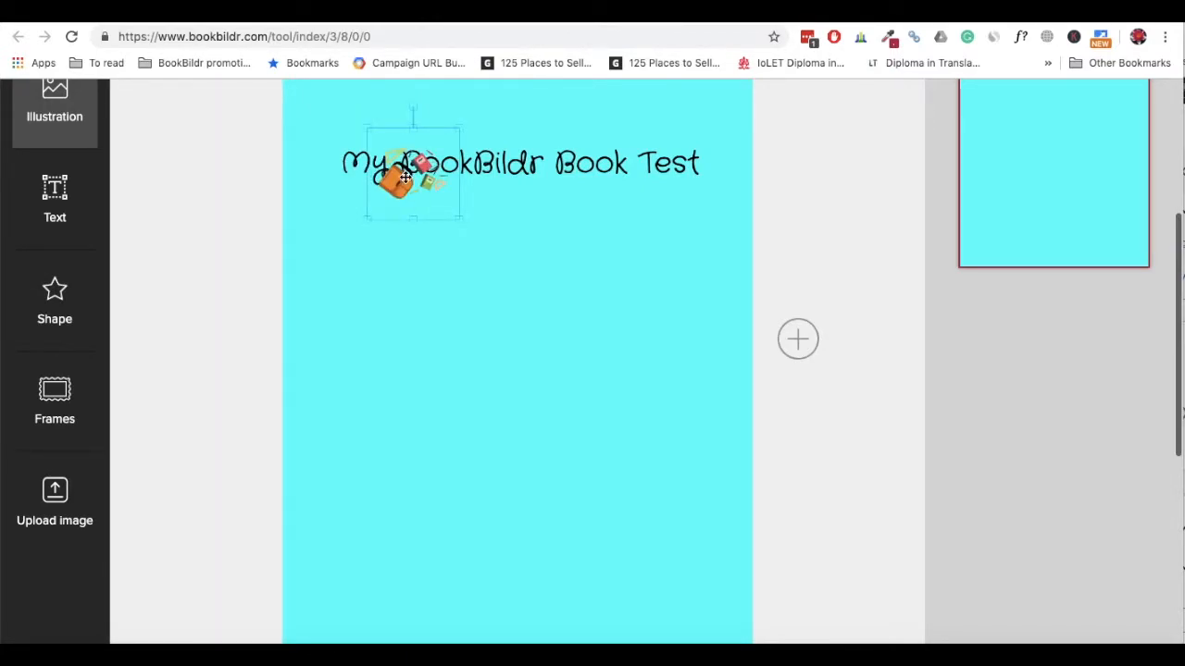
- Move the backpack illustration below the title, enlarge it to roughly twice its size and centre it horizontally on the page
{"action": "left_click", "coordinate": [417, 216]}
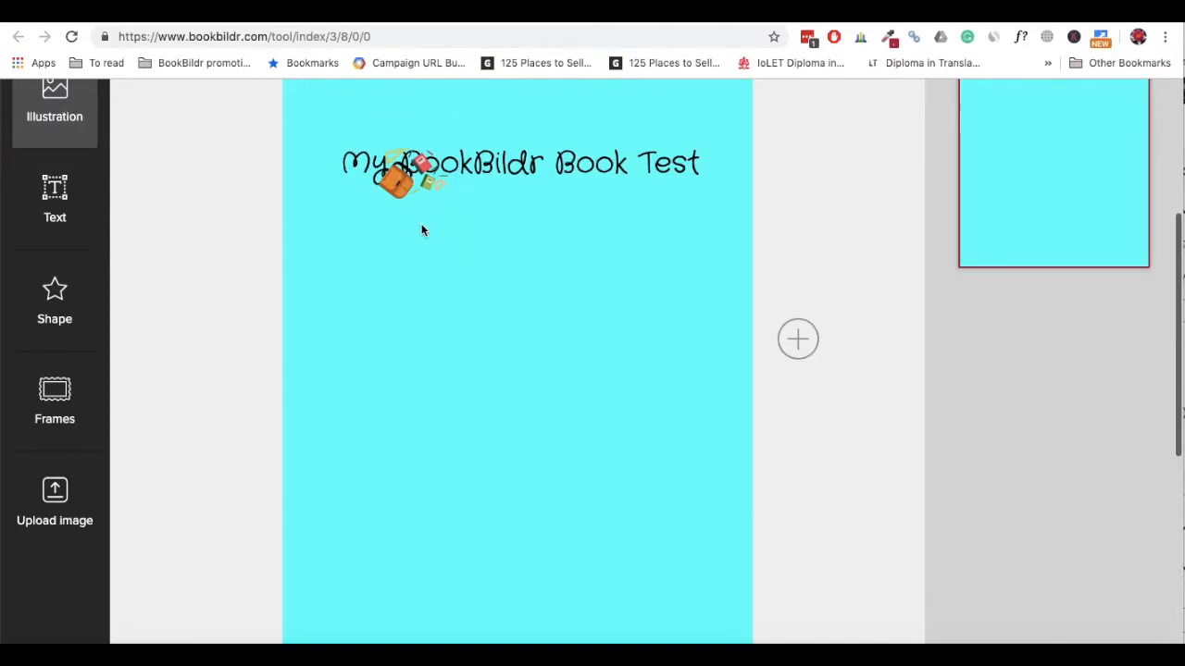
{"action": "left_click_drag", "start_coordinate": [408, 183], "coordinate": [511, 301]}
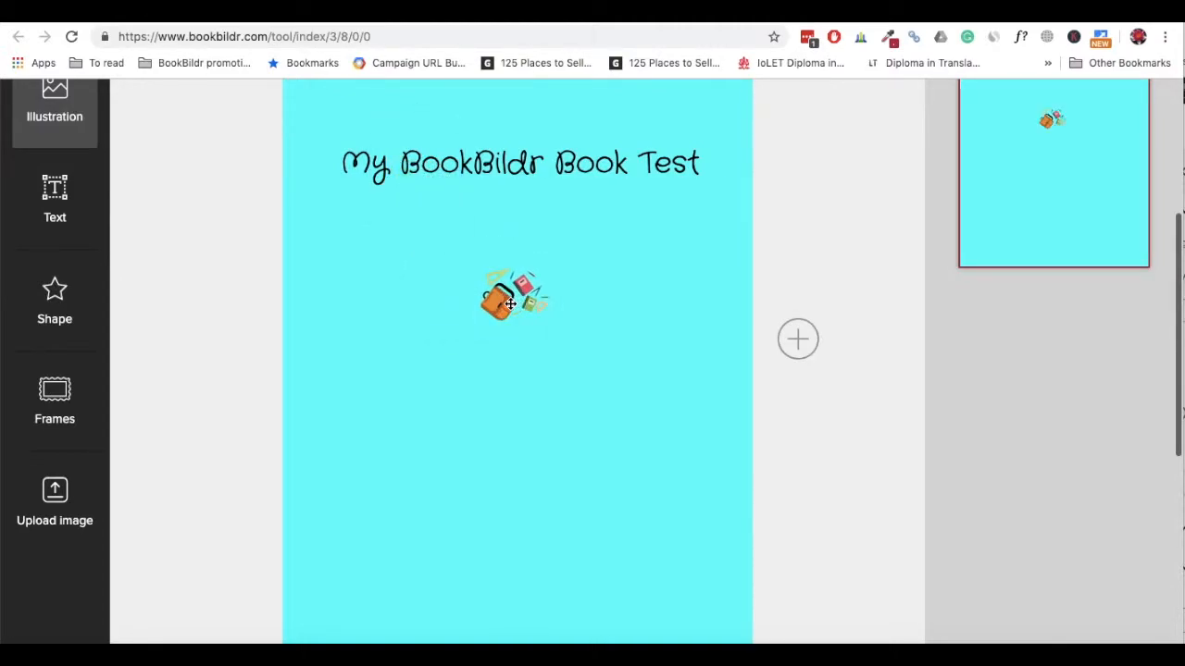
{"action": "left_click", "coordinate": [463, 346]}
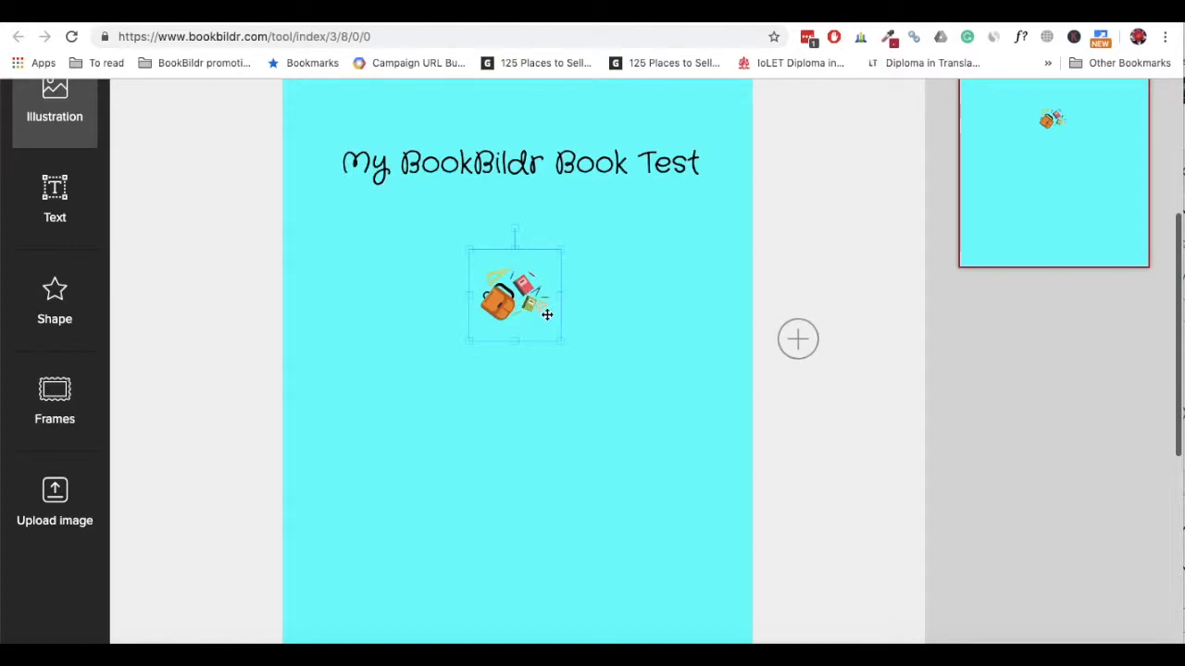
{"action": "left_click_drag", "start_coordinate": [563, 343], "coordinate": [668, 455]}
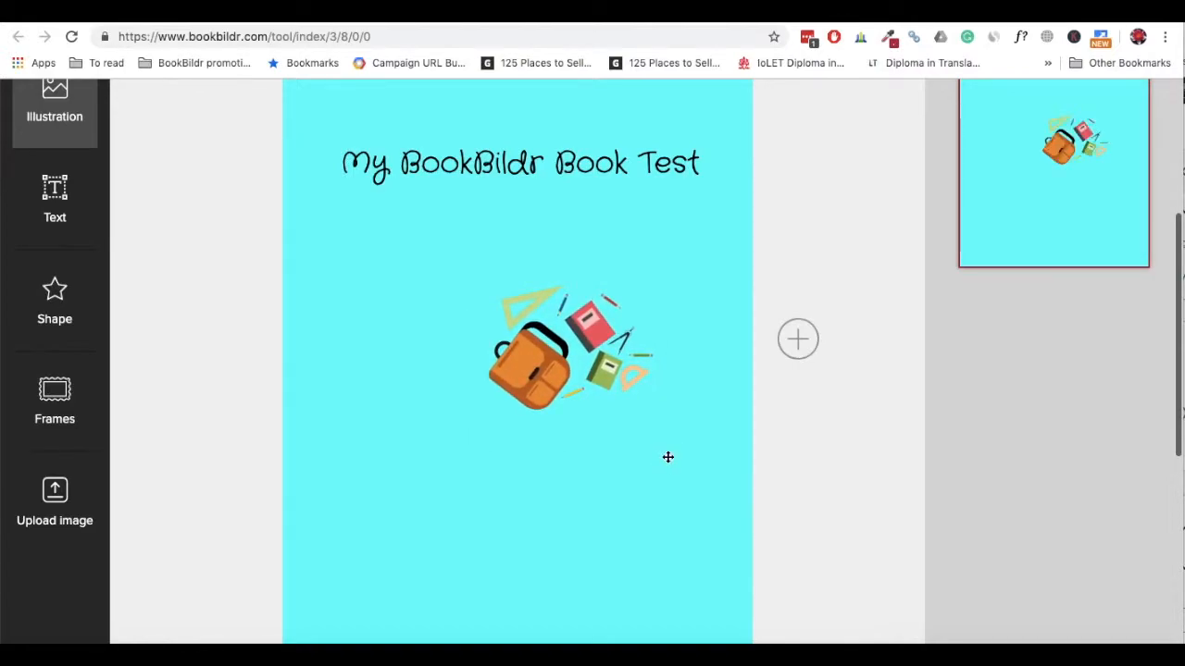
{"action": "left_click", "coordinate": [529, 364]}
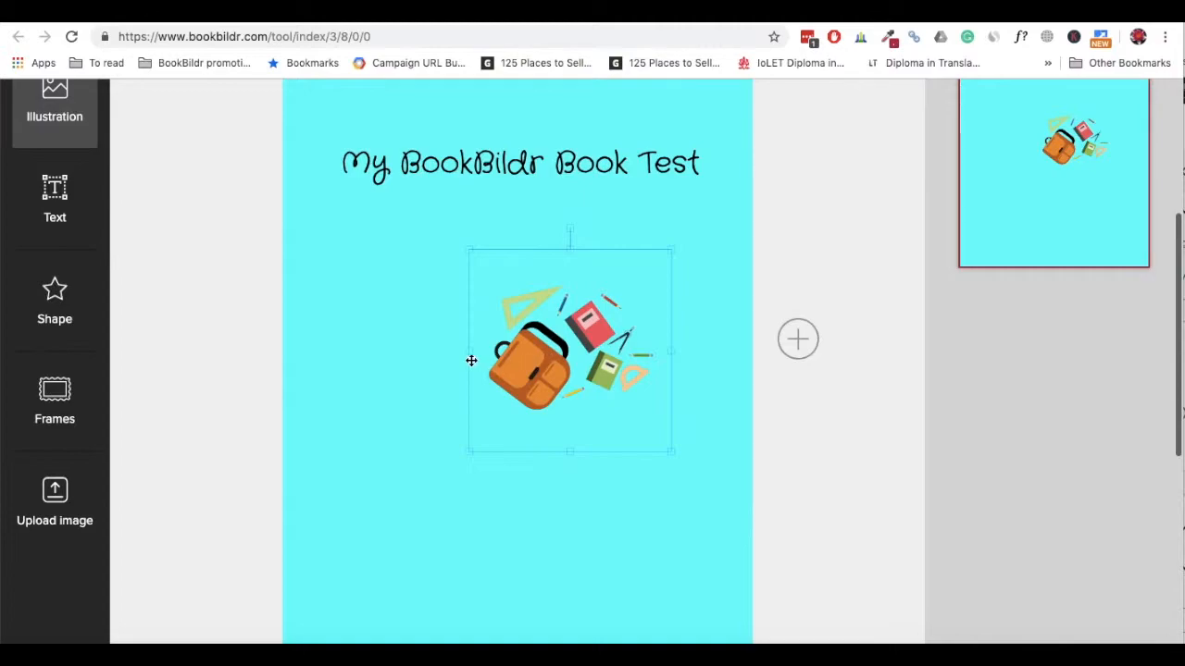
{"action": "left_click_drag", "start_coordinate": [574, 365], "coordinate": [475, 338]}
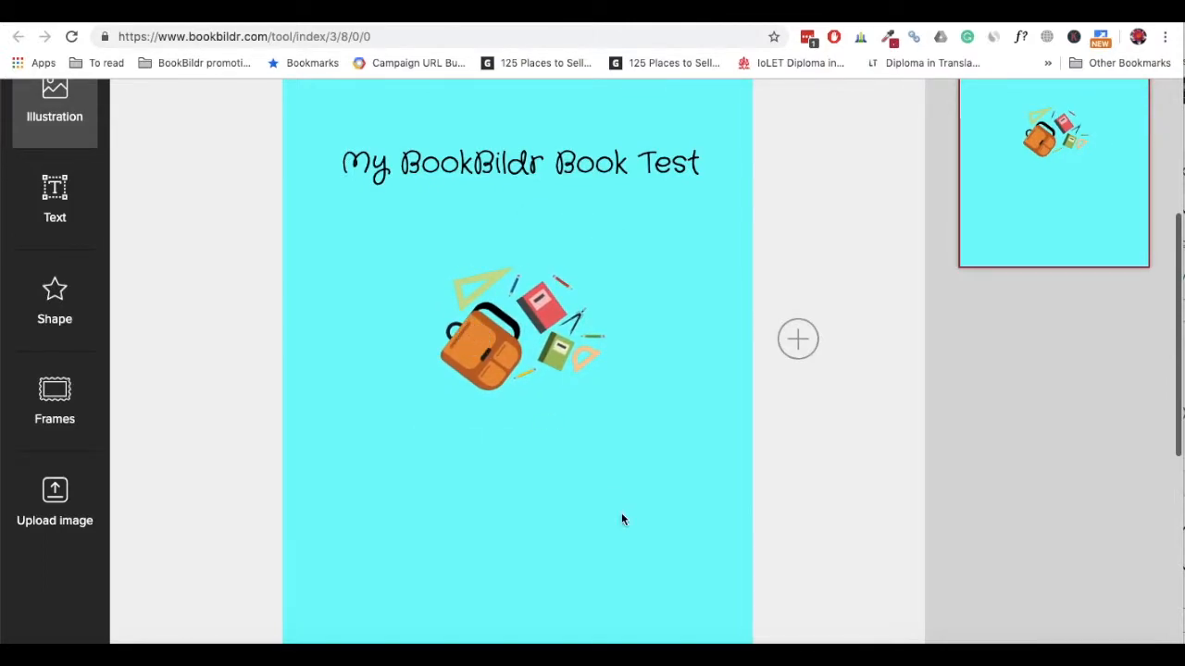
{"action": "scroll", "coordinate": [622, 517], "scroll_direction": "up", "scroll_amount": 3}
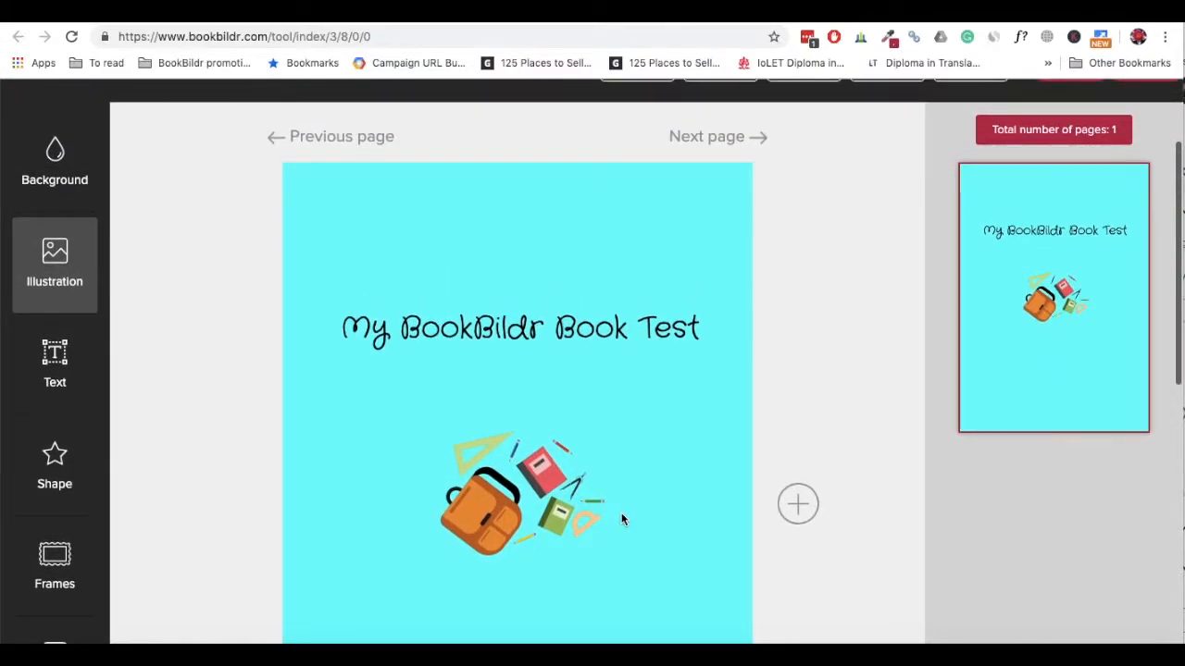
{"action": "scroll", "coordinate": [622, 518], "scroll_direction": "down", "scroll_amount": 5}
{"action": "scroll", "coordinate": [622, 517], "scroll_direction": "up", "scroll_amount": 3}
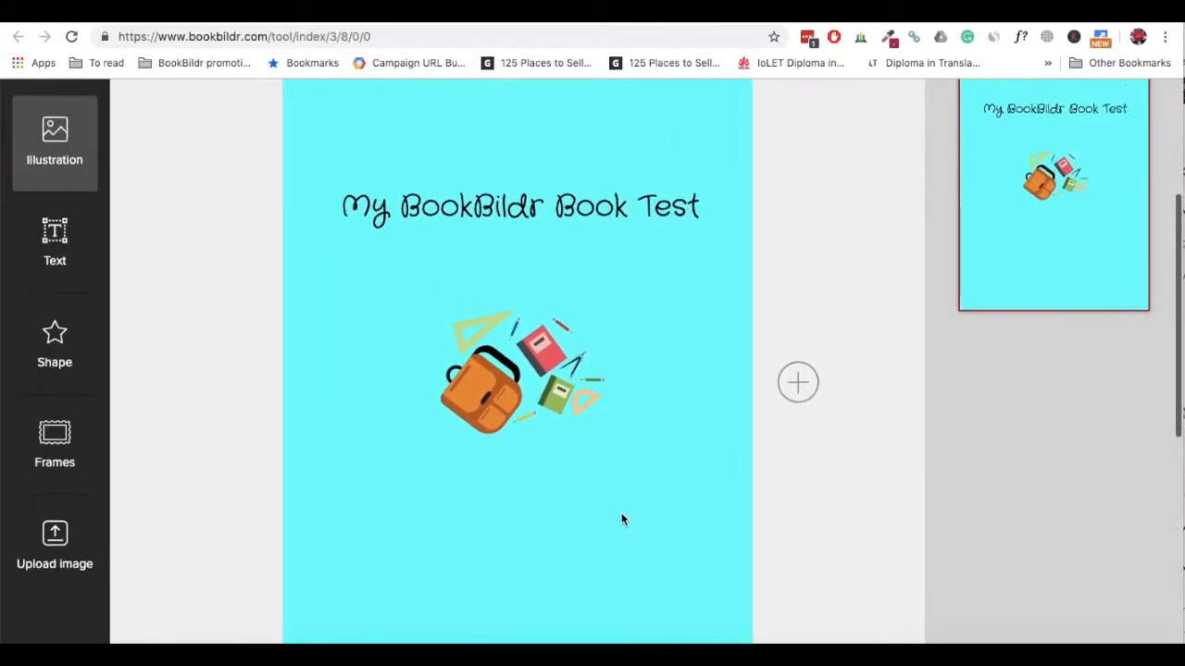
{"action": "scroll", "coordinate": [622, 519], "scroll_direction": "up", "scroll_amount": 5}
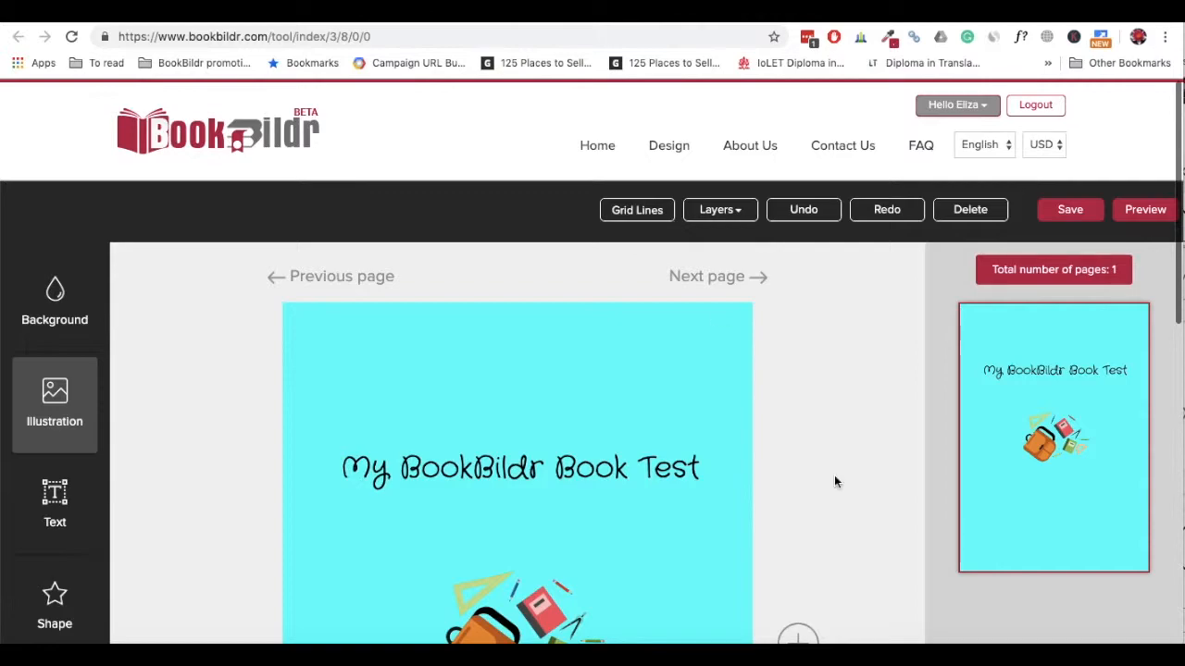
{"action": "left_click", "coordinate": [535, 599]}
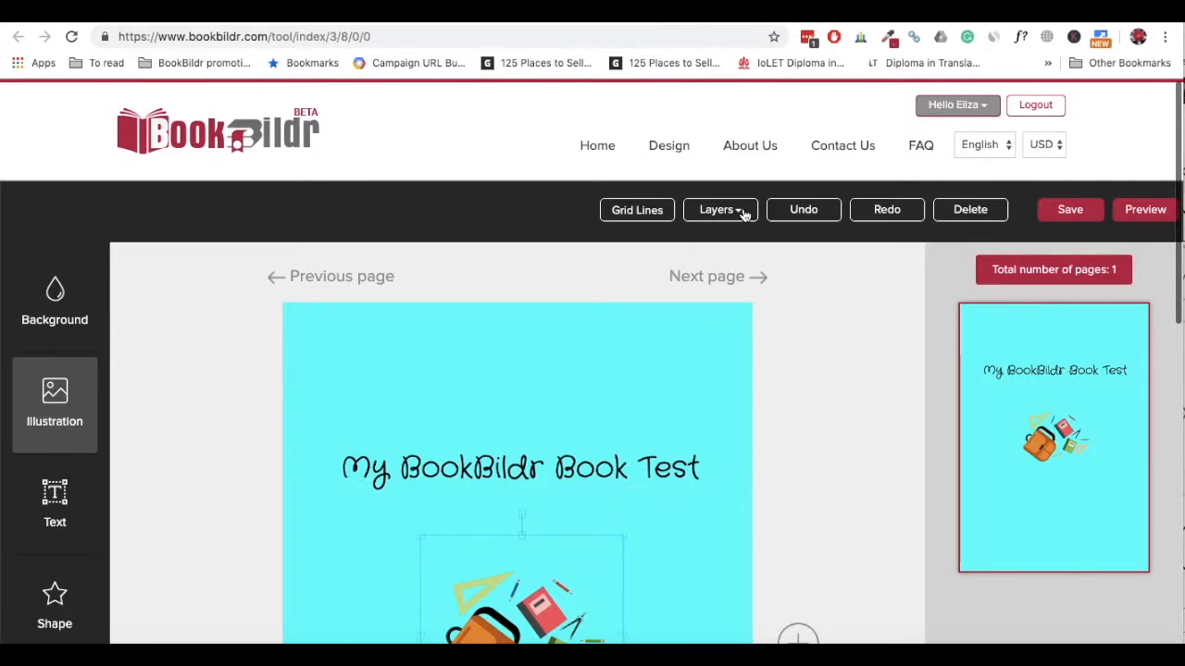
- Add a second blank page to the book and insert a text box on it
{"action": "scroll", "coordinate": [843, 444], "scroll_direction": "down", "scroll_amount": 3}
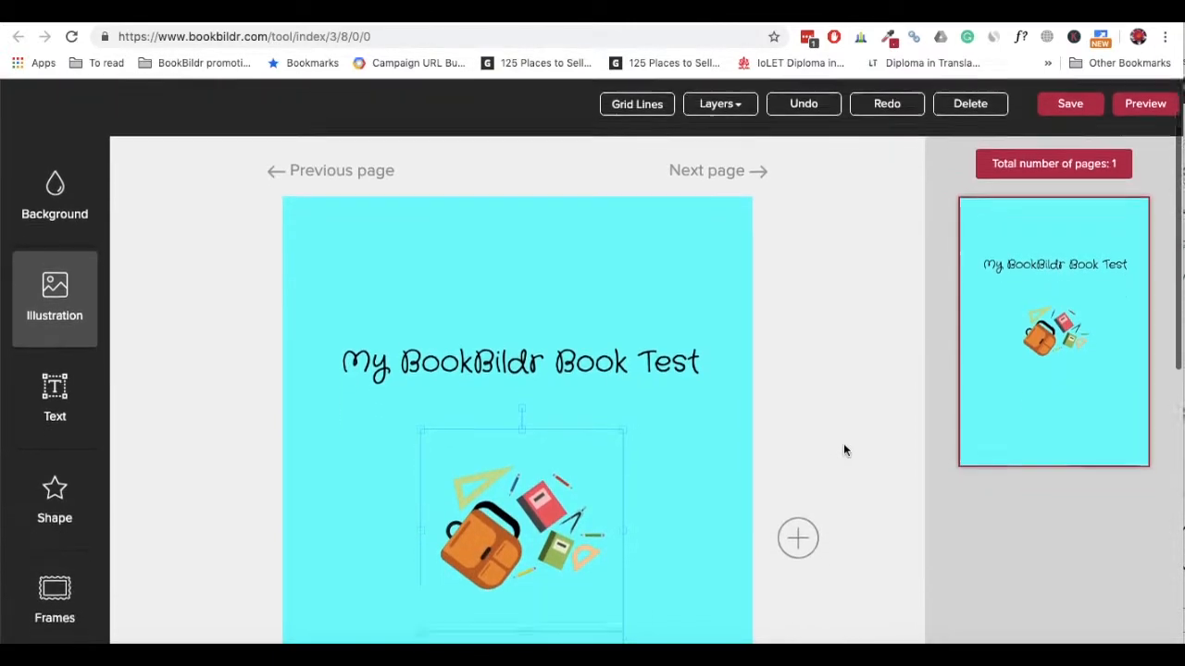
{"action": "left_click", "coordinate": [801, 431]}
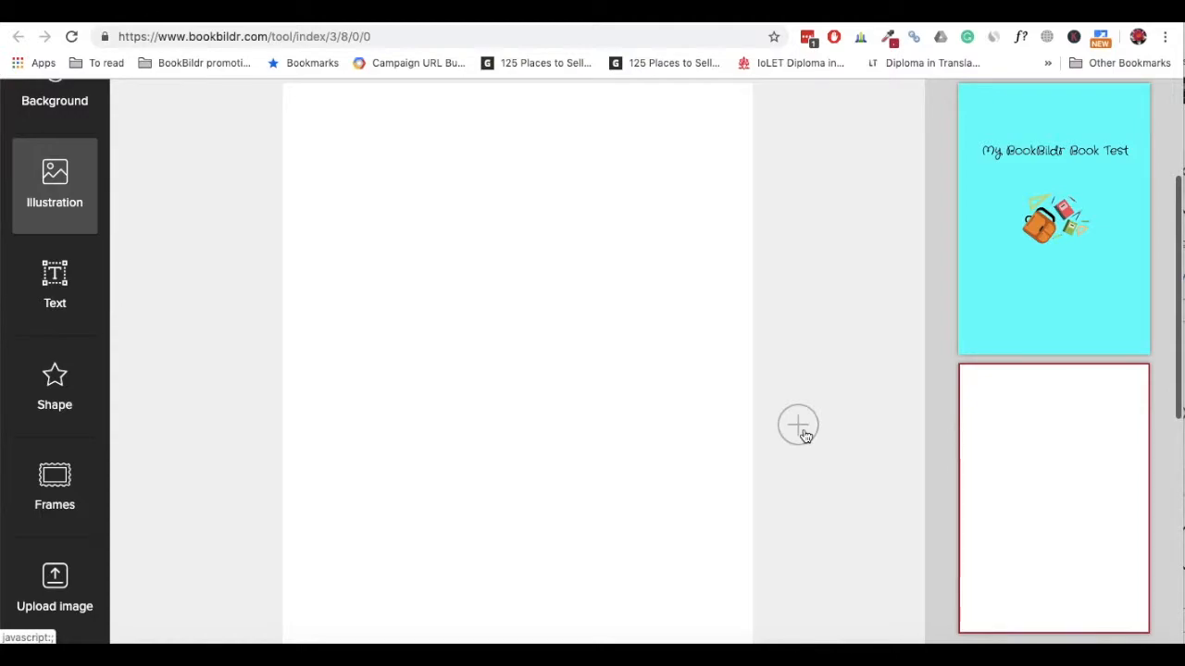
{"action": "left_click", "coordinate": [71, 305]}
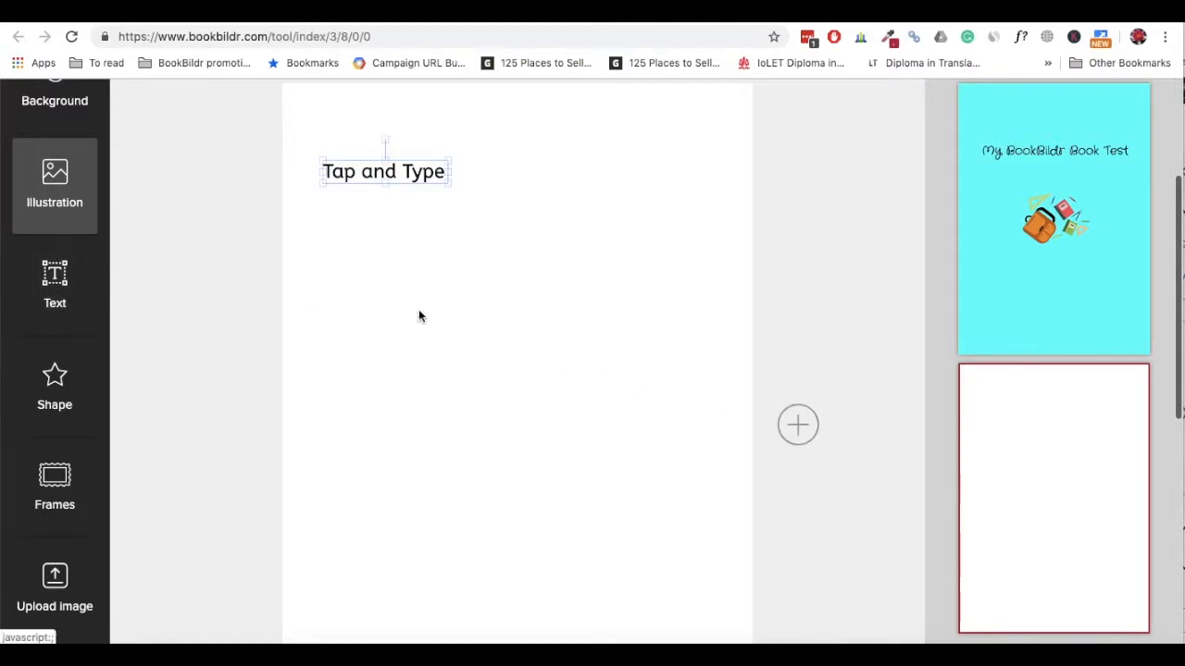
- Set the font of the second page's text box to Cabin
{"action": "scroll", "coordinate": [419, 315], "scroll_direction": "up", "scroll_amount": 2}
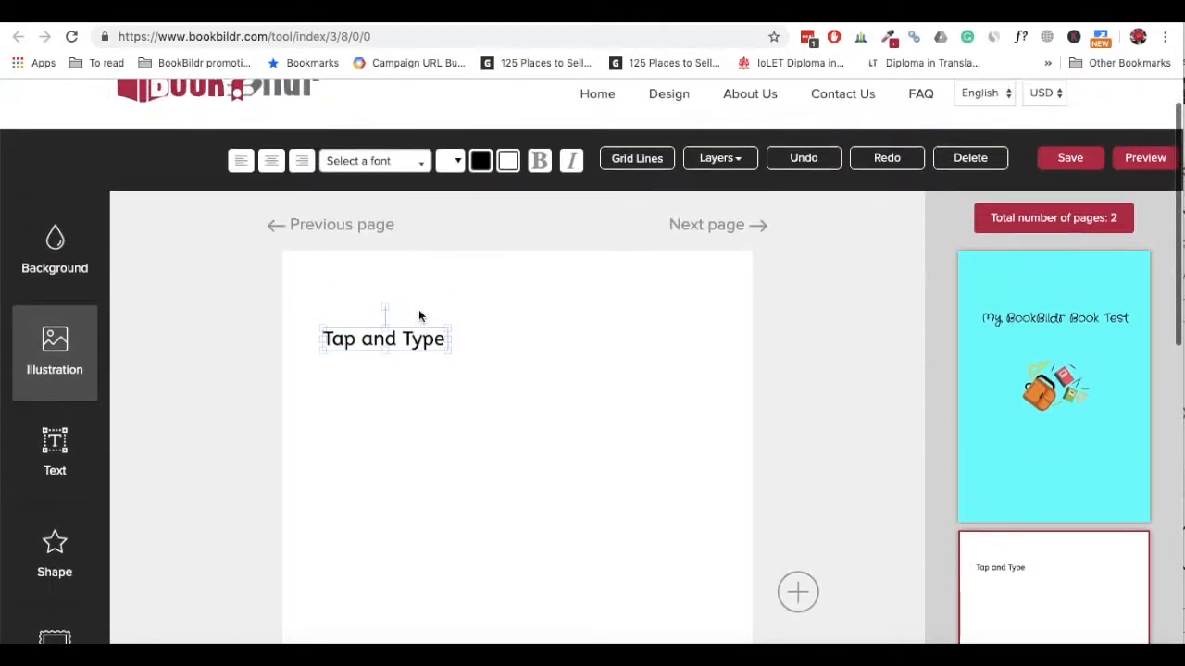
{"action": "left_click", "coordinate": [425, 165]}
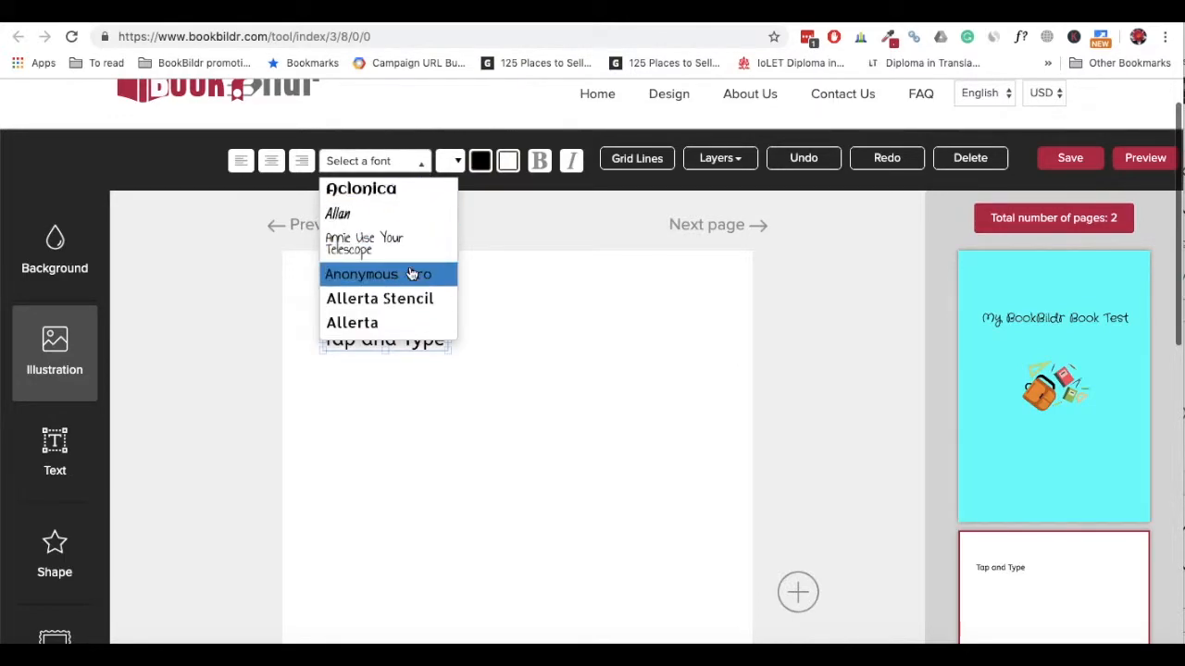
{"action": "scroll", "coordinate": [410, 272], "scroll_direction": "down", "scroll_amount": 8}
{"action": "scroll", "coordinate": [410, 272], "scroll_direction": "down", "scroll_amount": 2}
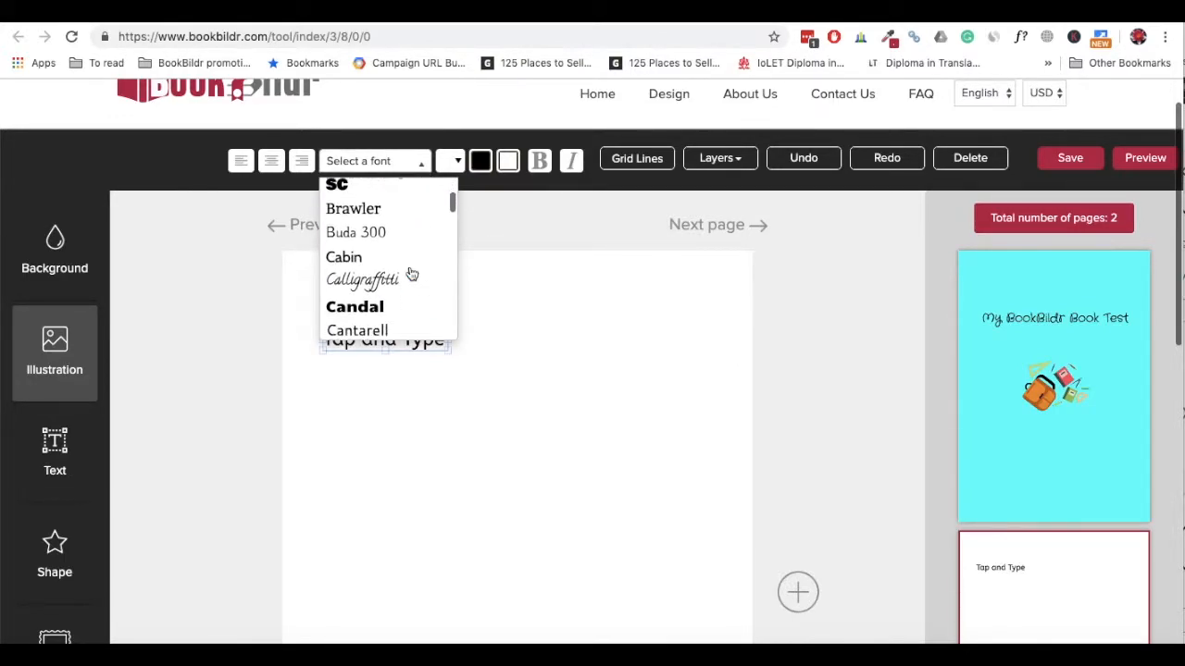
{"action": "left_click", "coordinate": [361, 260]}
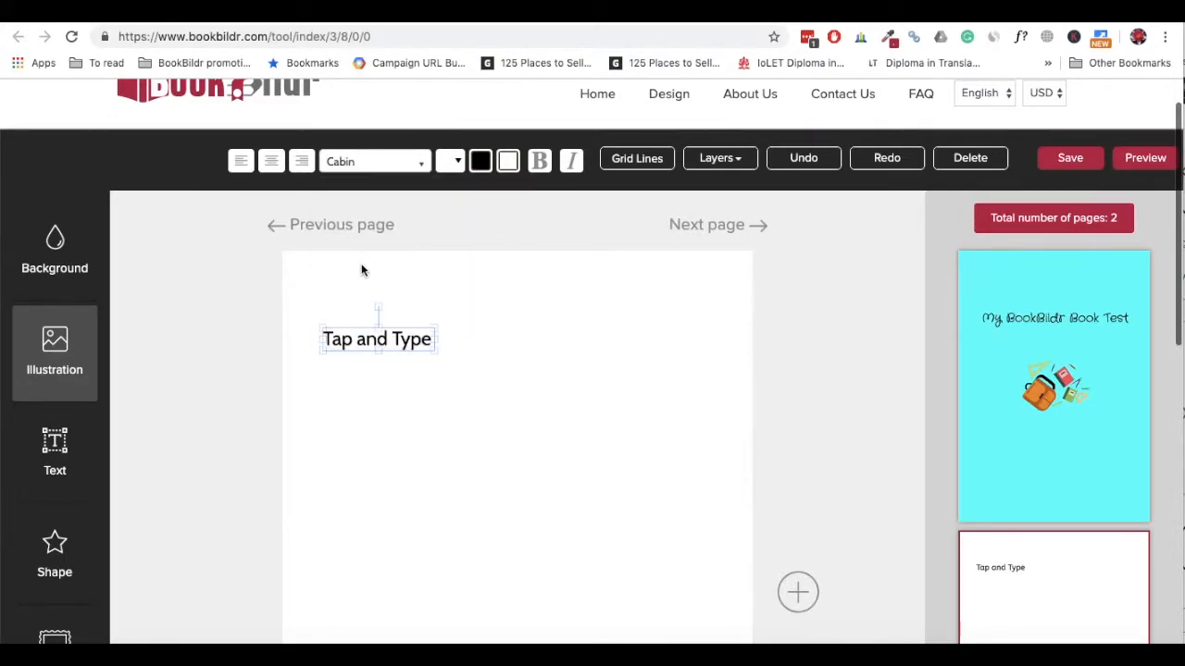
- Replace the placeholder text on the second page with "This is my first page."
{"action": "left_click", "coordinate": [357, 339]}
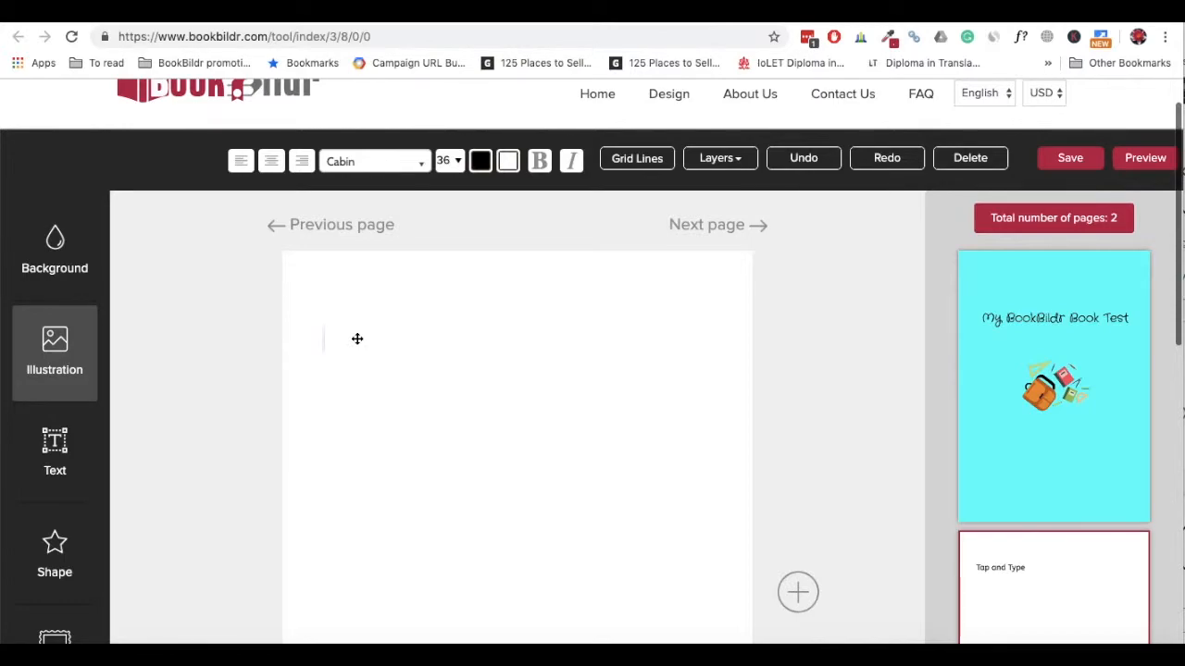
{"action": "type", "text": "his is my firs"}
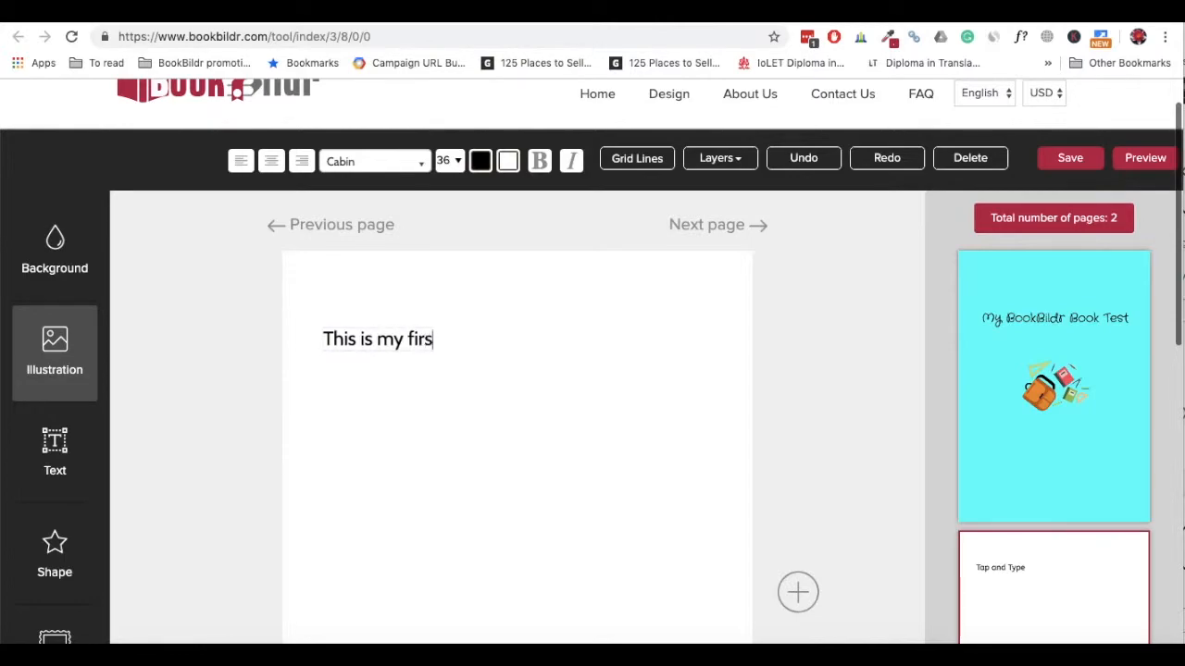
{"action": "type", "text": "t page."}
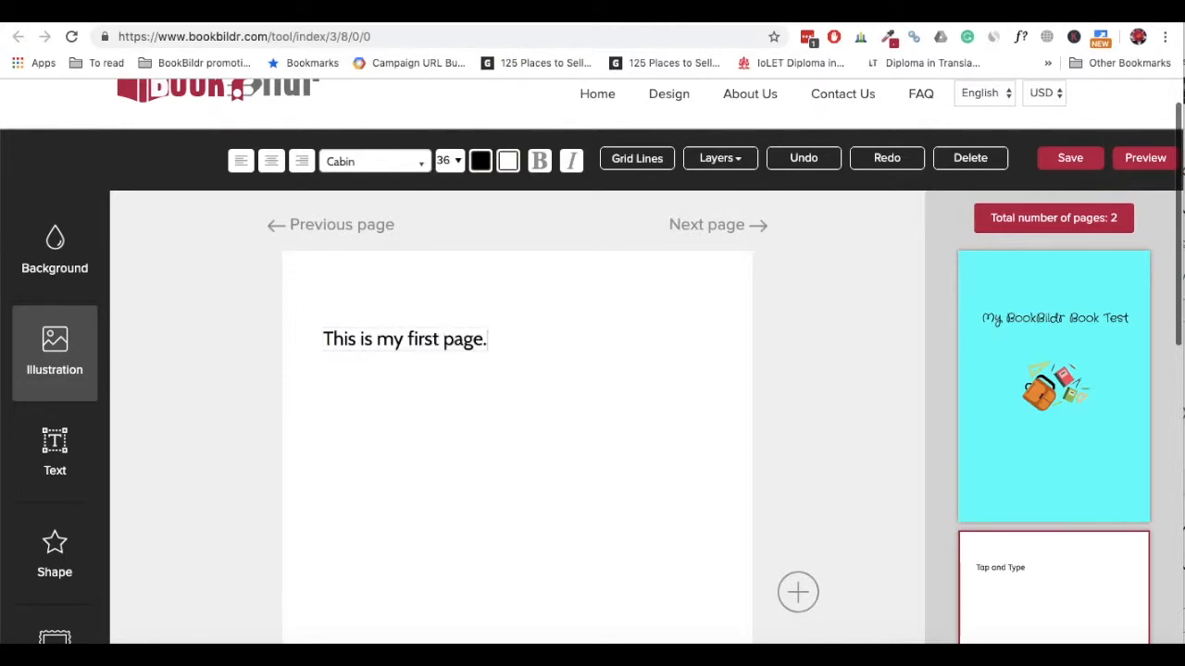
- Add a third page and place the illustration of the grey-roofed school building with a green lawn on it
{"action": "left_click", "coordinate": [800, 588]}
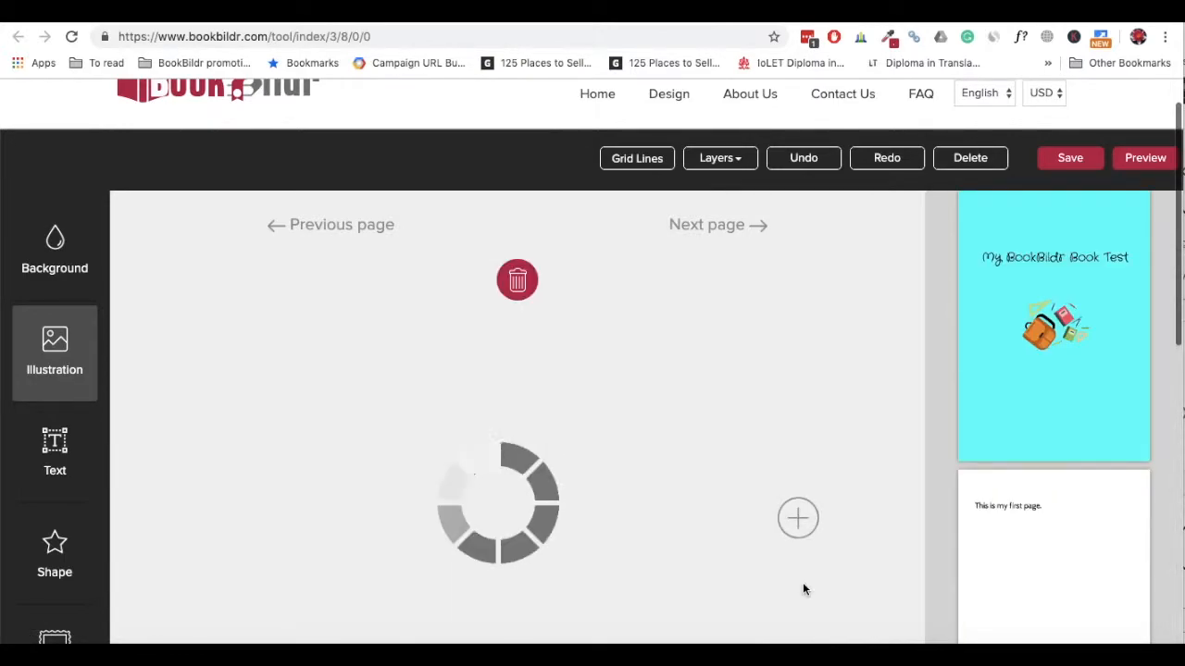
{"action": "left_click", "coordinate": [55, 352]}
{"action": "left_click", "coordinate": [287, 301]}
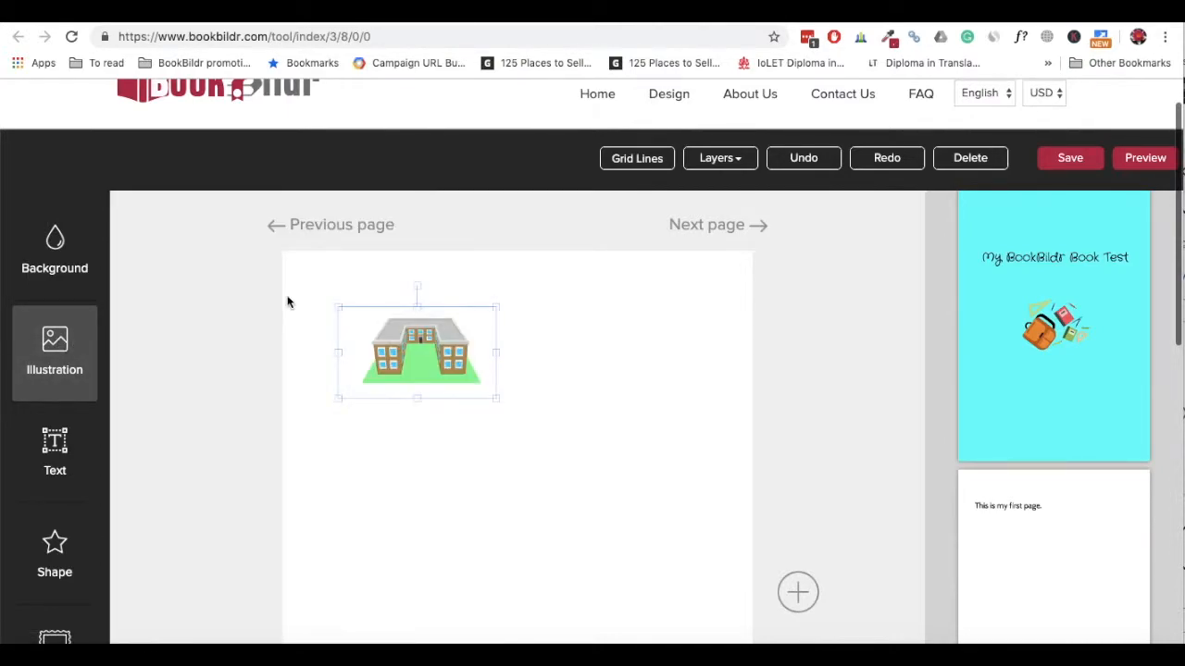
- Add the illustration of the red-haired woman at an office desk to the third page
{"action": "left_click", "coordinate": [65, 361]}
{"action": "scroll", "coordinate": [212, 370], "scroll_direction": "down", "scroll_amount": 4}
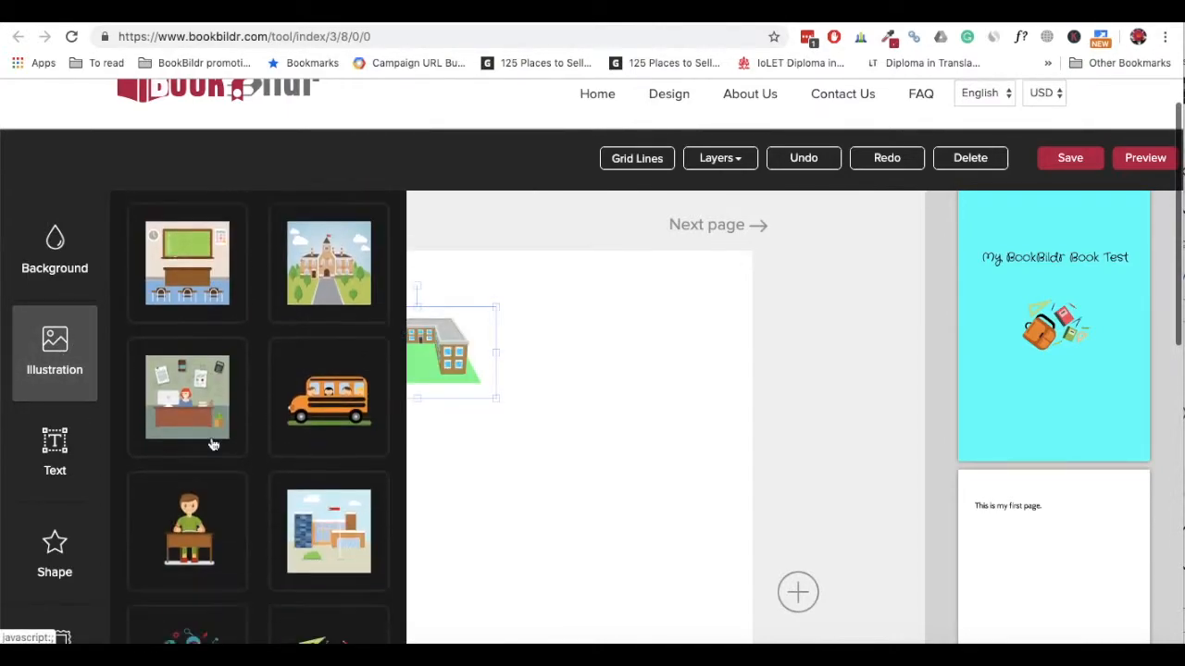
{"action": "scroll", "coordinate": [212, 446], "scroll_direction": "up", "scroll_amount": 2}
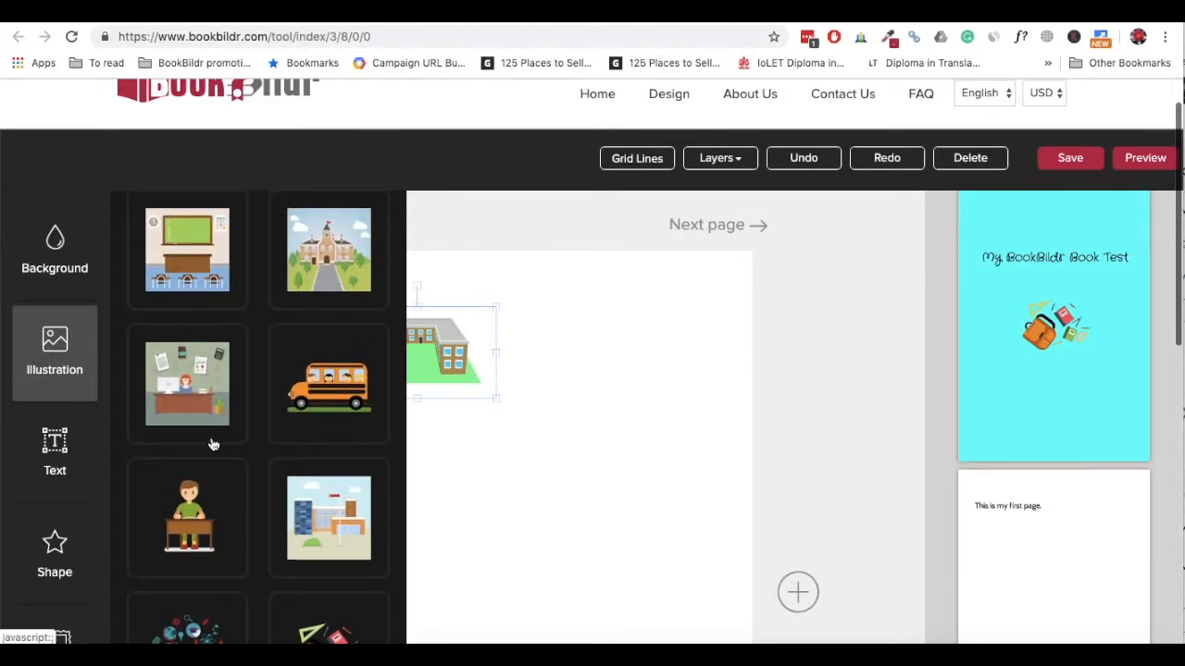
{"action": "left_click", "coordinate": [189, 402]}
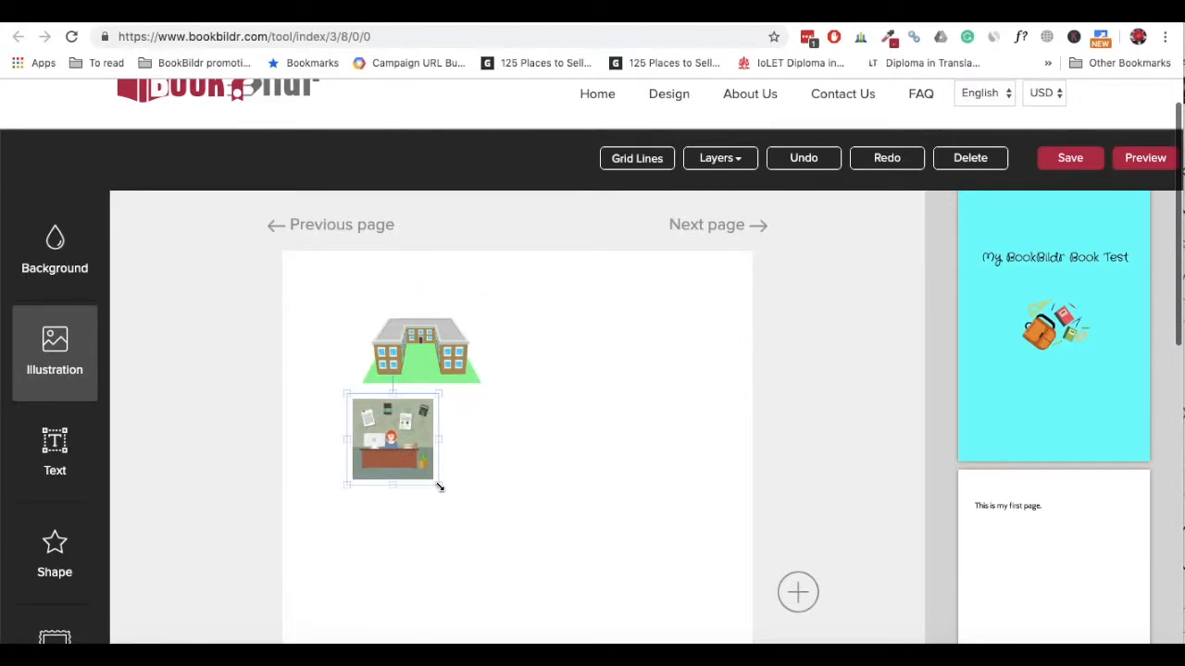
- Enlarge the office desk illustration to most of the page width and centre it horizontally below the school building
{"action": "left_click", "coordinate": [481, 519]}
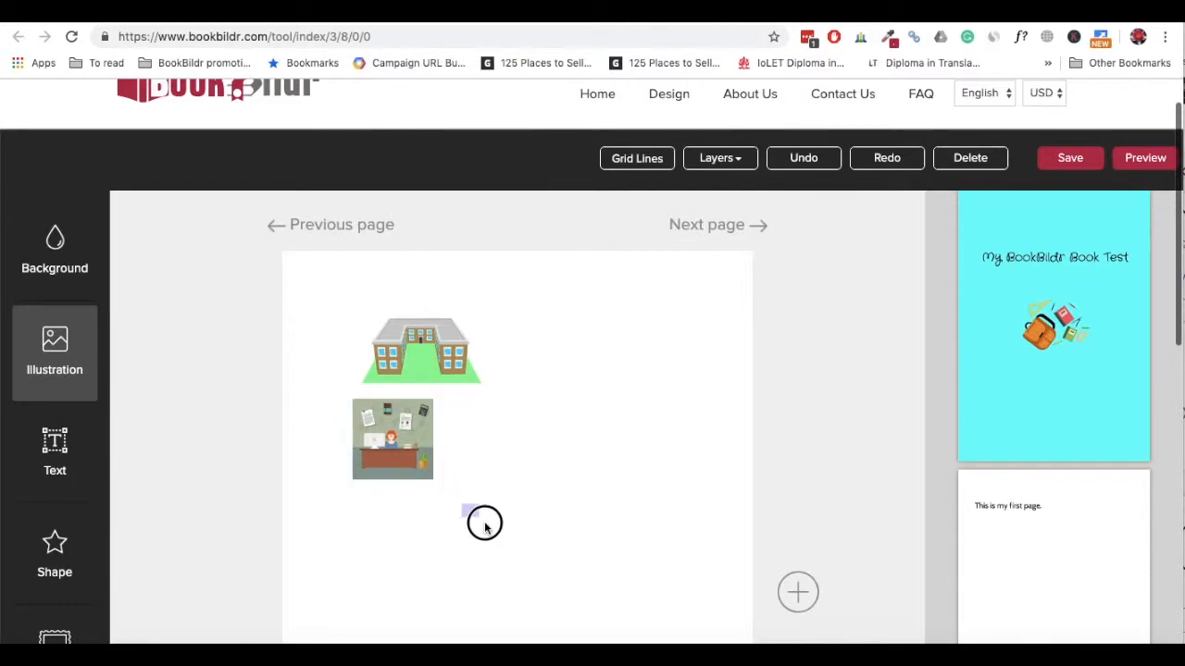
{"action": "left_click", "coordinate": [396, 444]}
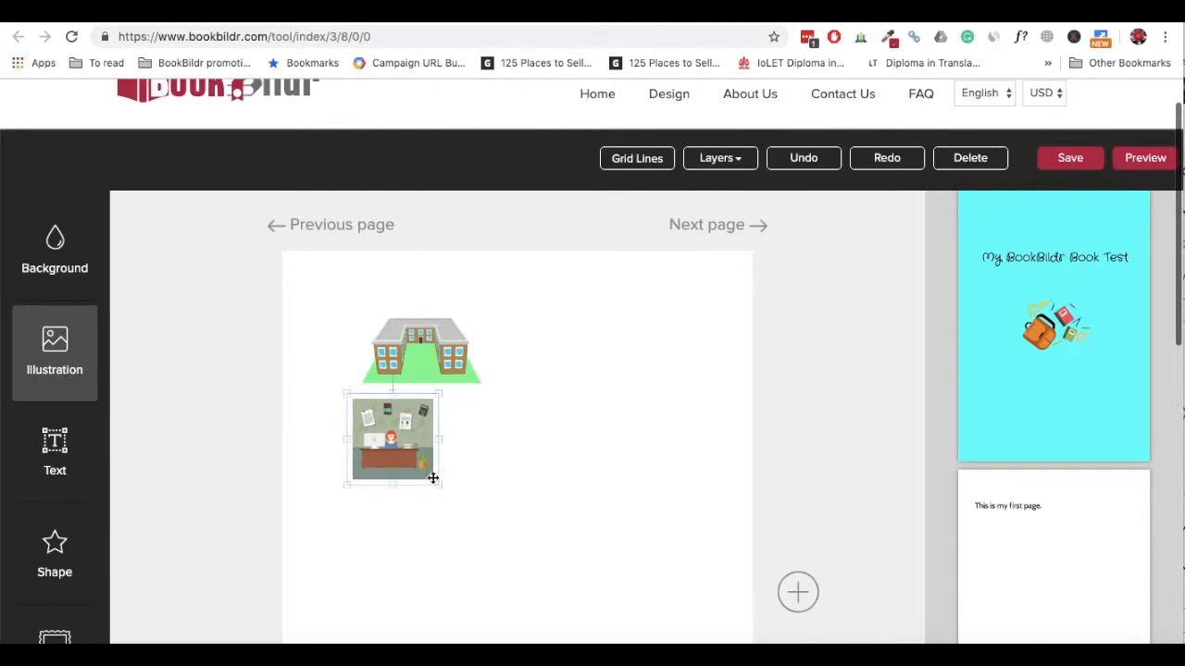
{"action": "left_click_drag", "start_coordinate": [438, 482], "coordinate": [711, 636]}
{"action": "scroll", "coordinate": [845, 477], "scroll_direction": "down", "scroll_amount": 3}
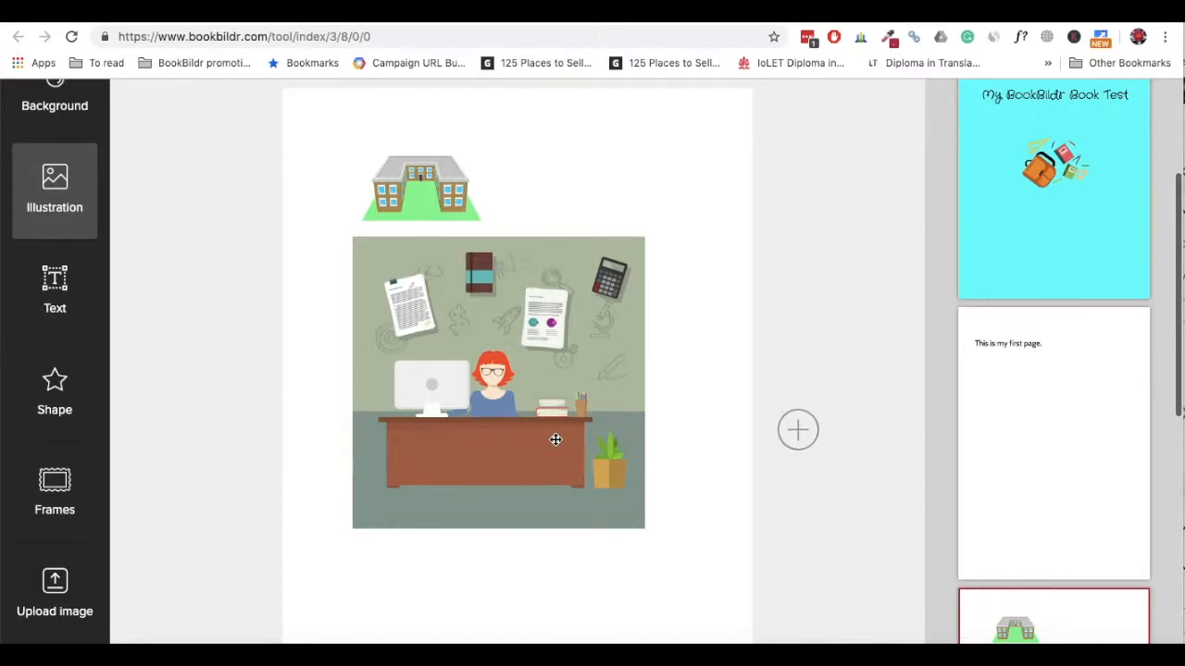
{"action": "scroll", "coordinate": [555, 439], "scroll_direction": "down", "scroll_amount": 1}
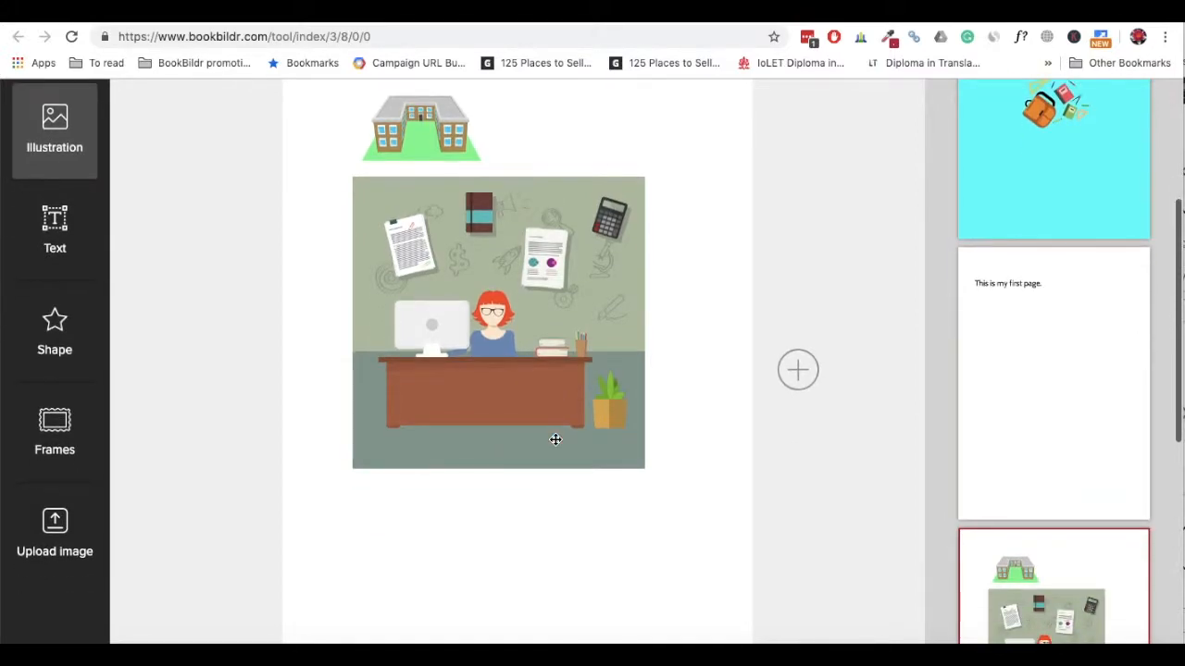
{"action": "left_click", "coordinate": [502, 366]}
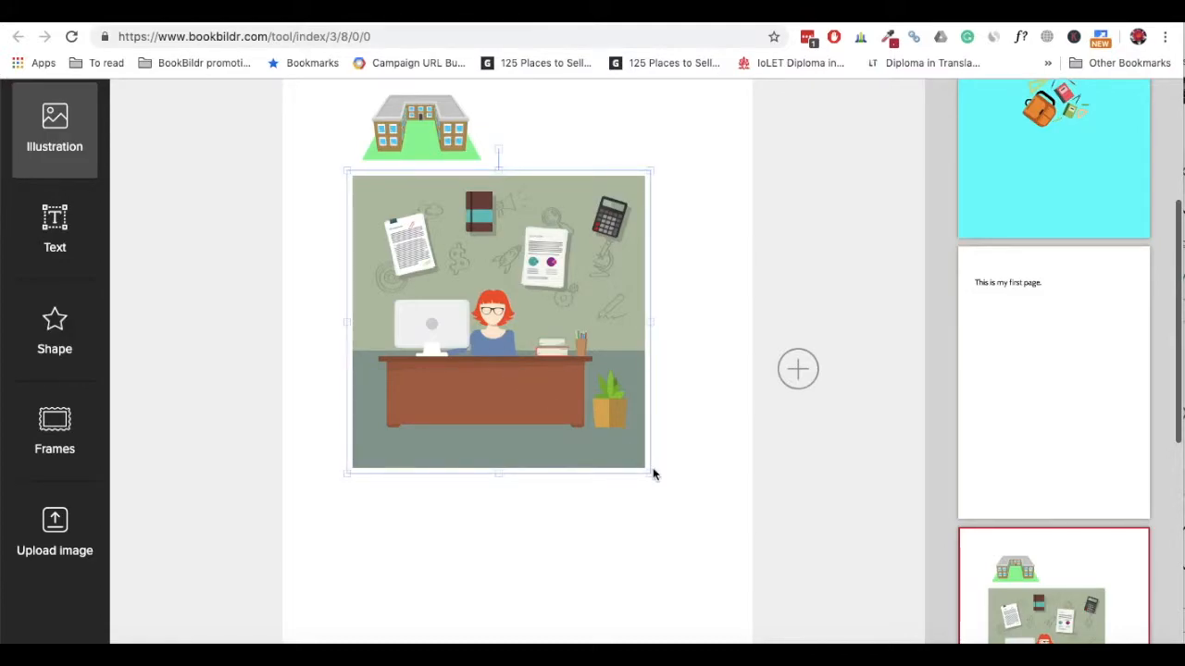
{"action": "left_click_drag", "start_coordinate": [648, 471], "coordinate": [754, 564]}
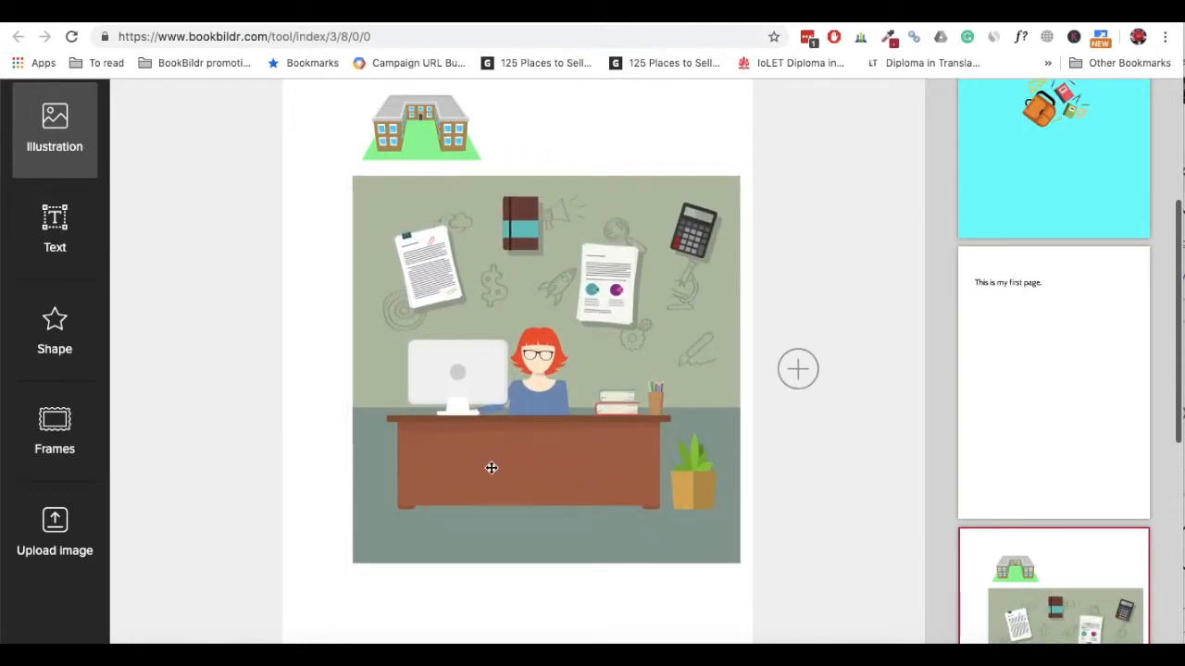
{"action": "left_click", "coordinate": [485, 469]}
{"action": "left_click_drag", "start_coordinate": [485, 469], "coordinate": [457, 477]}
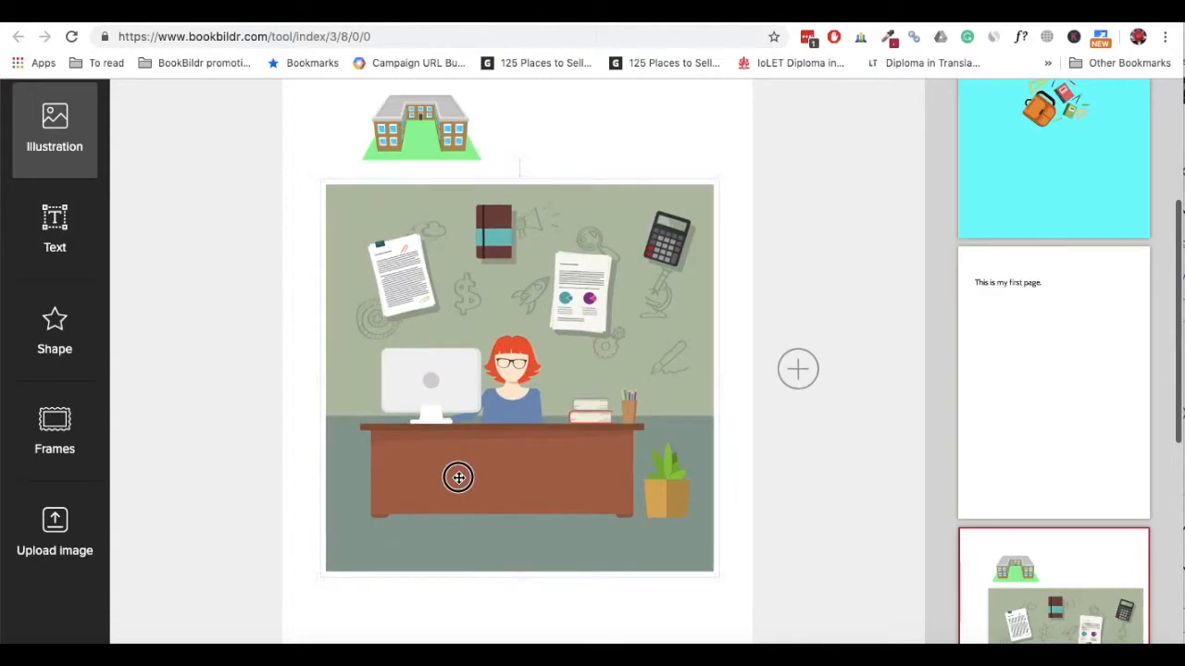
- Add the illustration of the walking woman carrying books to the third page and place it over the potted plant in the office scene
{"action": "left_click", "coordinate": [73, 149]}
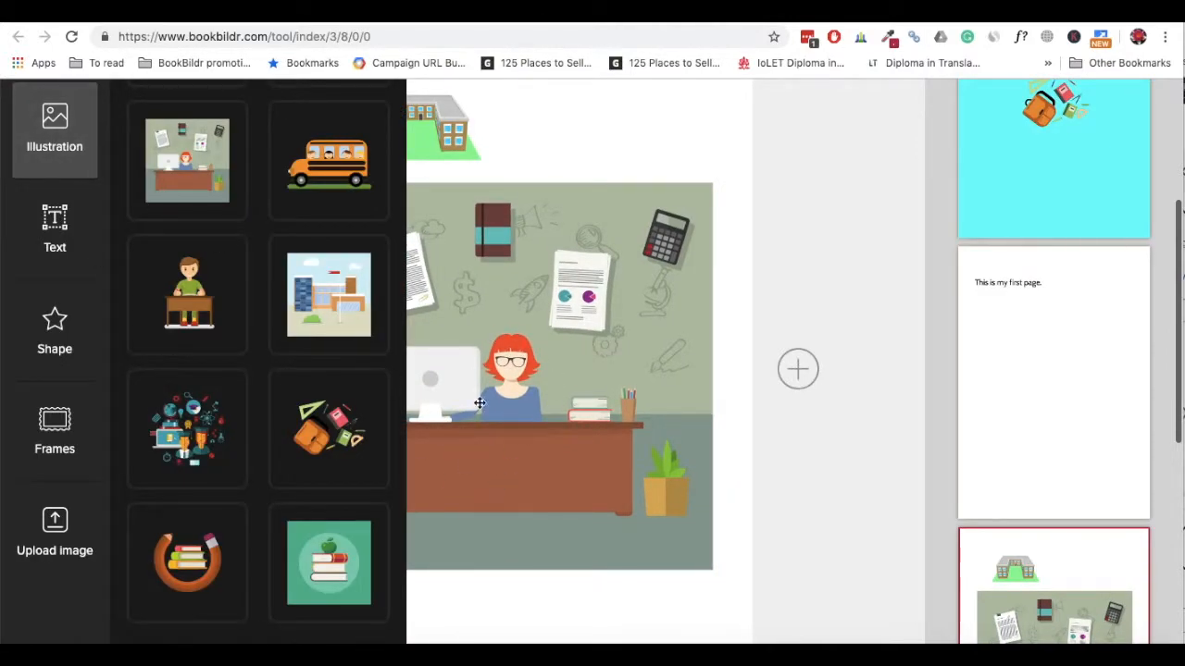
{"action": "scroll", "coordinate": [329, 380], "scroll_direction": "up", "scroll_amount": 8}
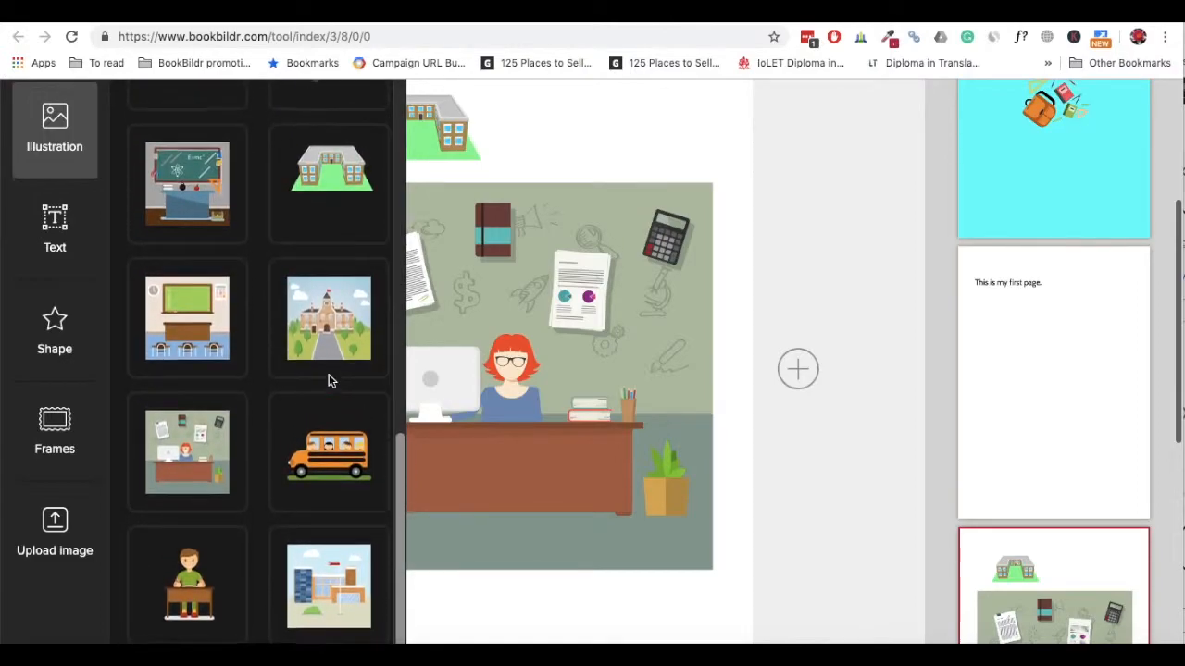
{"action": "scroll", "coordinate": [328, 380], "scroll_direction": "up", "scroll_amount": 2}
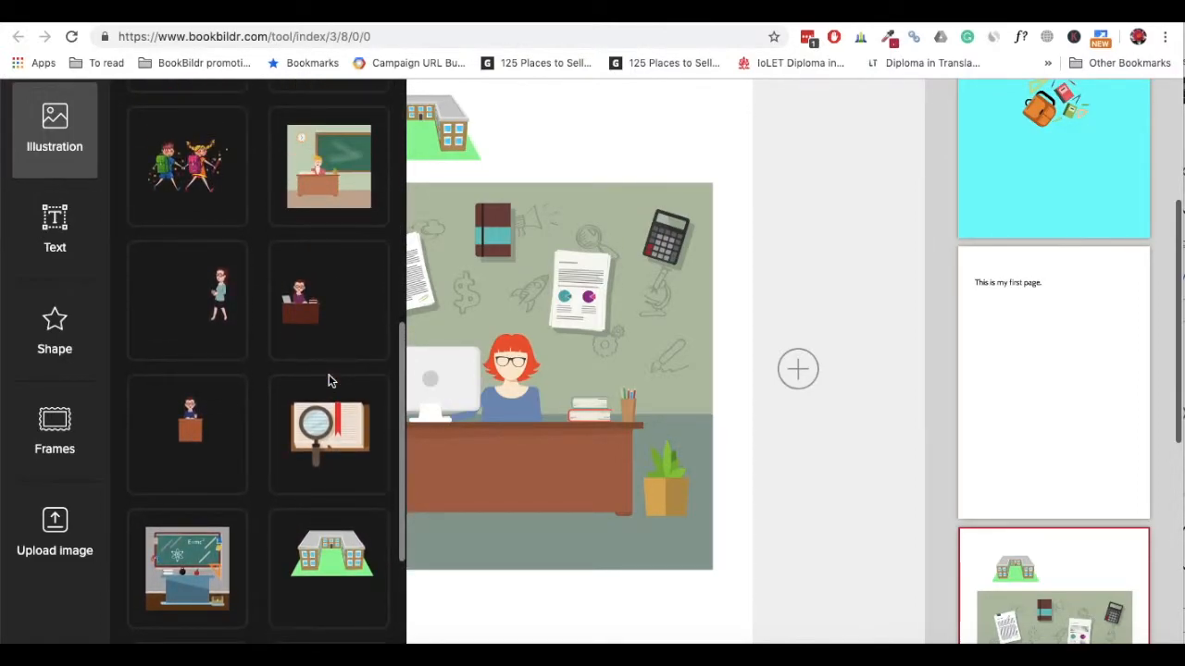
{"action": "left_click", "coordinate": [220, 319]}
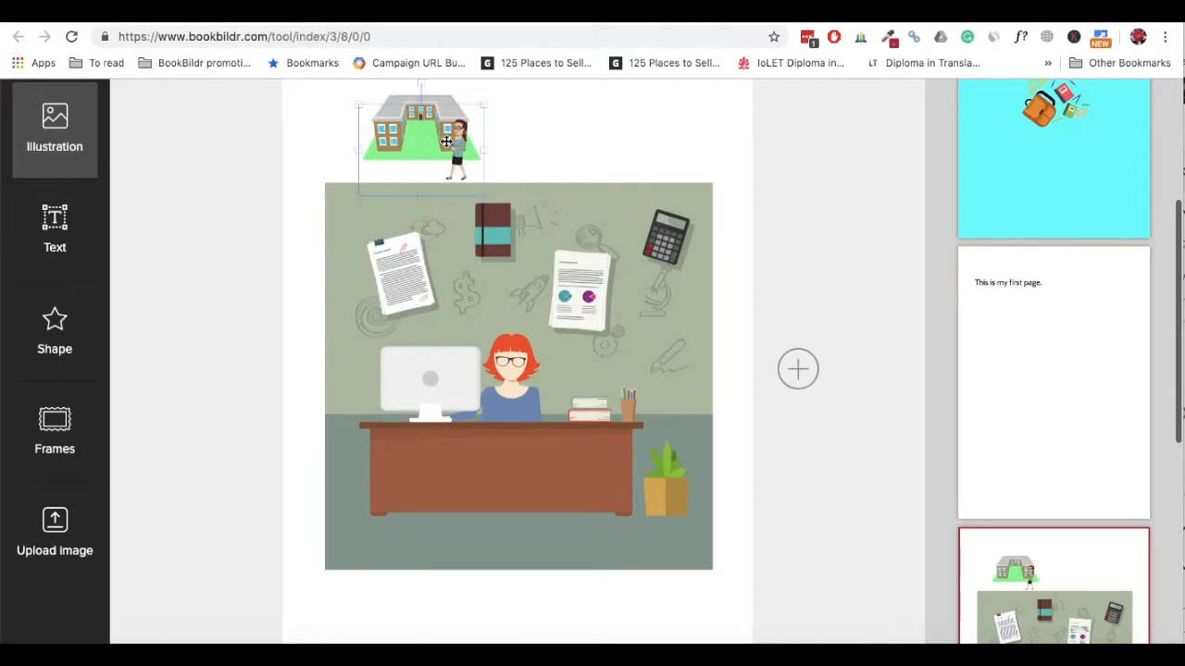
{"action": "left_click_drag", "start_coordinate": [444, 127], "coordinate": [666, 494]}
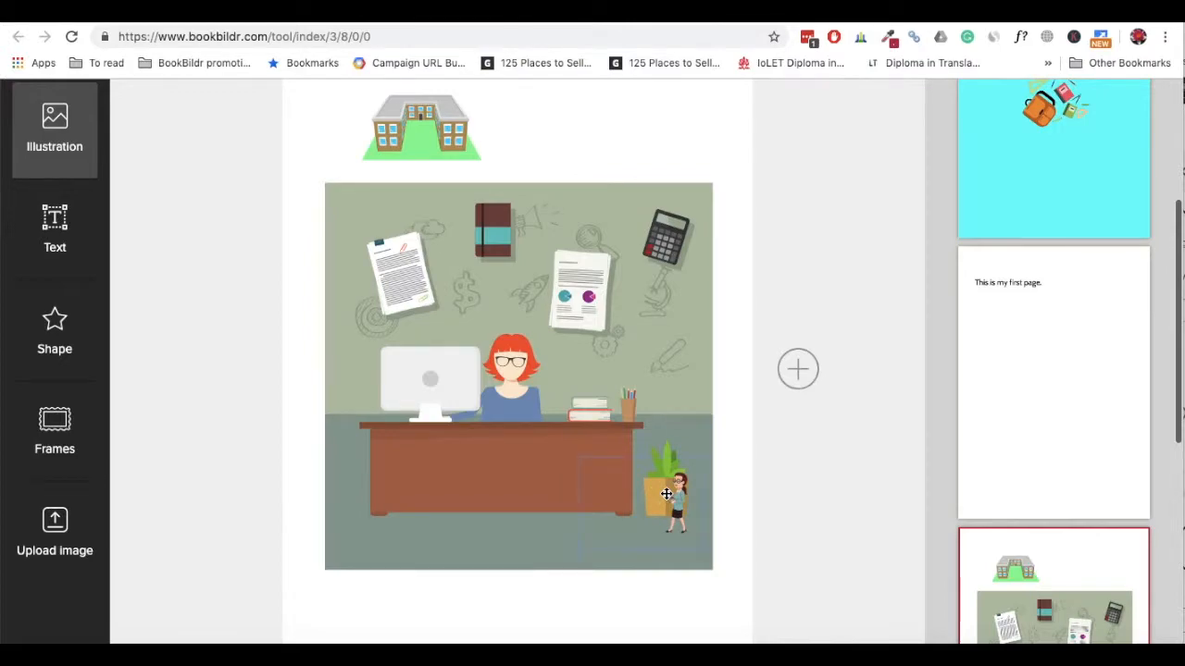
- Enlarge the walking woman until she is bigger than the seated woman and position her in front of the plant at the desk's end
{"action": "left_click_drag", "start_coordinate": [578, 455], "coordinate": [457, 243]}
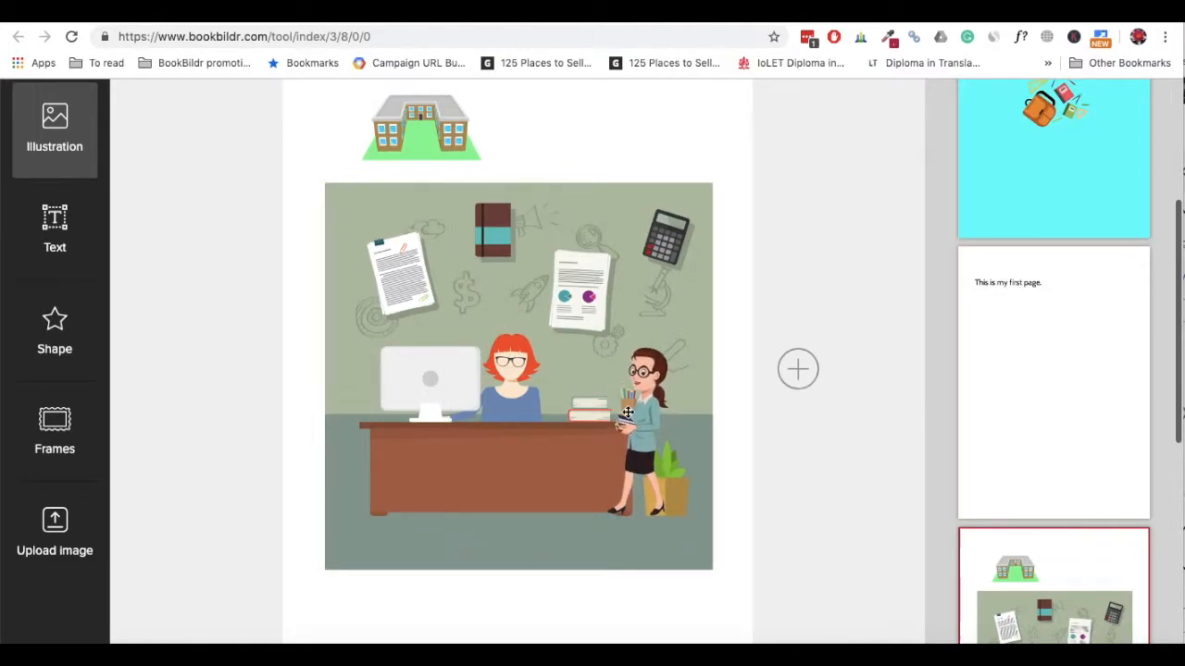
{"action": "left_click_drag", "start_coordinate": [378, 315], "coordinate": [274, 190]}
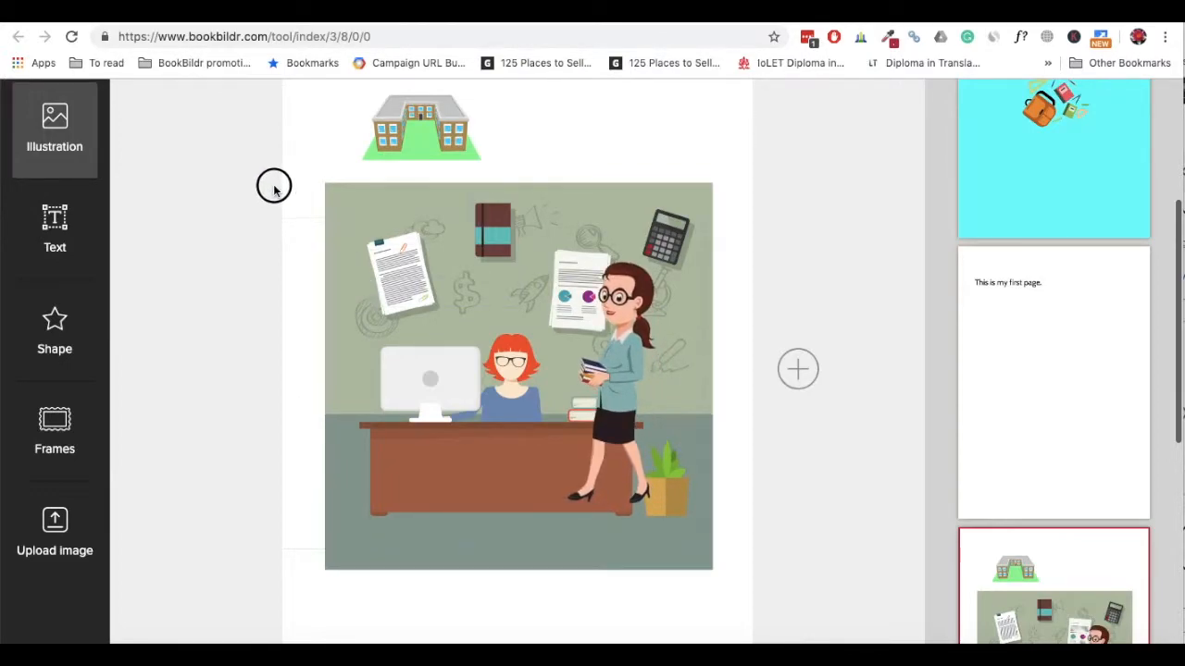
{"action": "left_click_drag", "start_coordinate": [609, 416], "coordinate": [651, 460]}
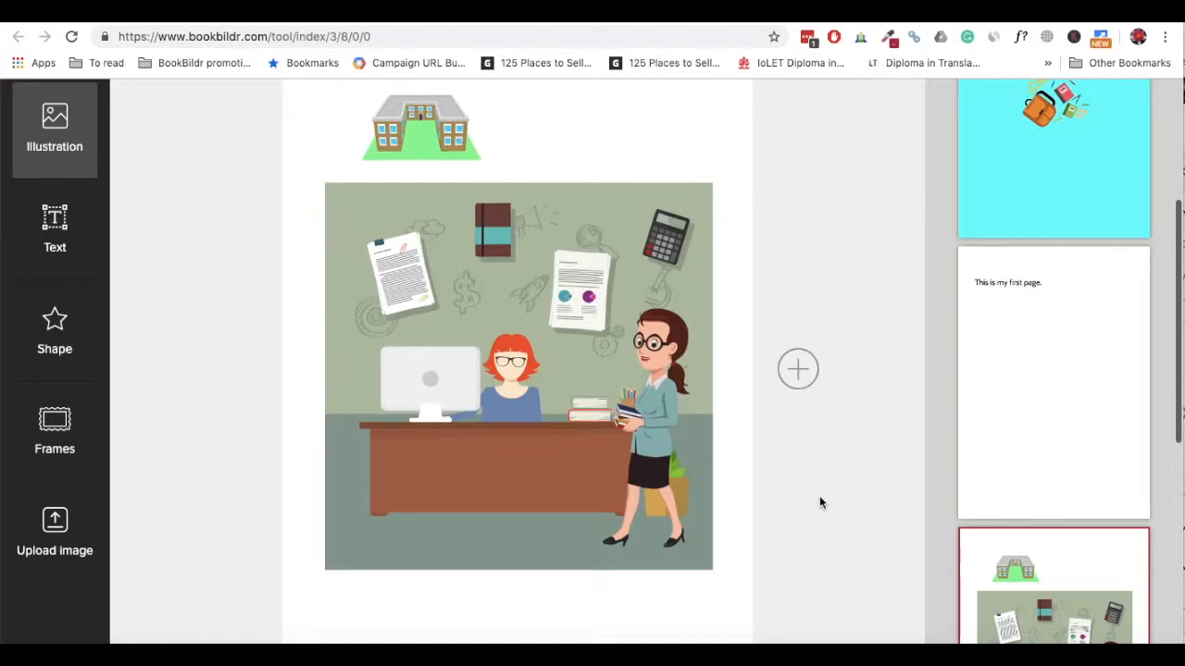
- Save the design under the name "My BookBildr Test"
{"action": "scroll", "coordinate": [819, 502], "scroll_direction": "down", "scroll_amount": 1}
{"action": "scroll", "coordinate": [819, 503], "scroll_direction": "up", "scroll_amount": 5}
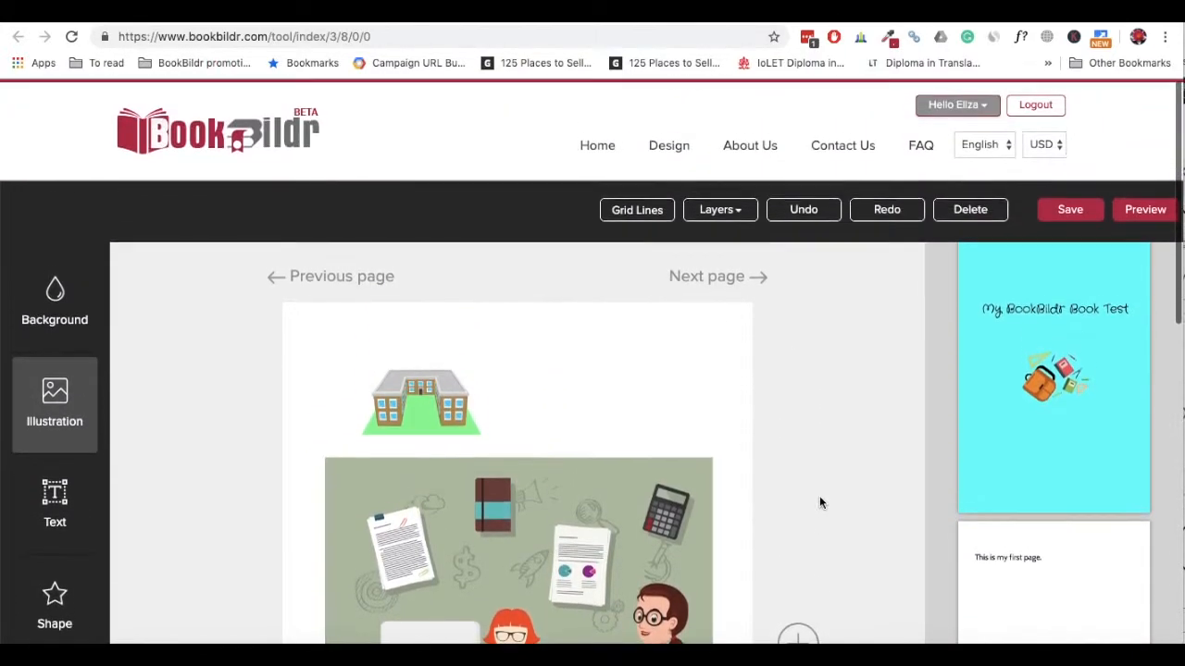
{"action": "left_click", "coordinate": [1067, 214]}
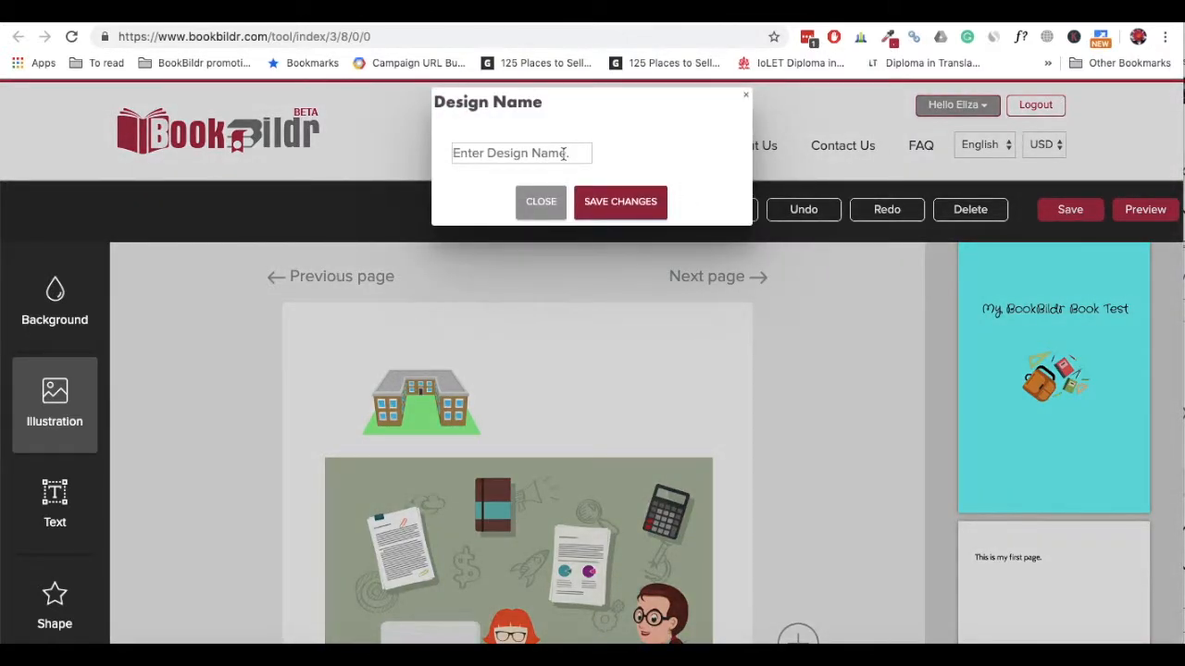
{"action": "left_click", "coordinate": [563, 154]}
{"action": "type", "text": "My"}
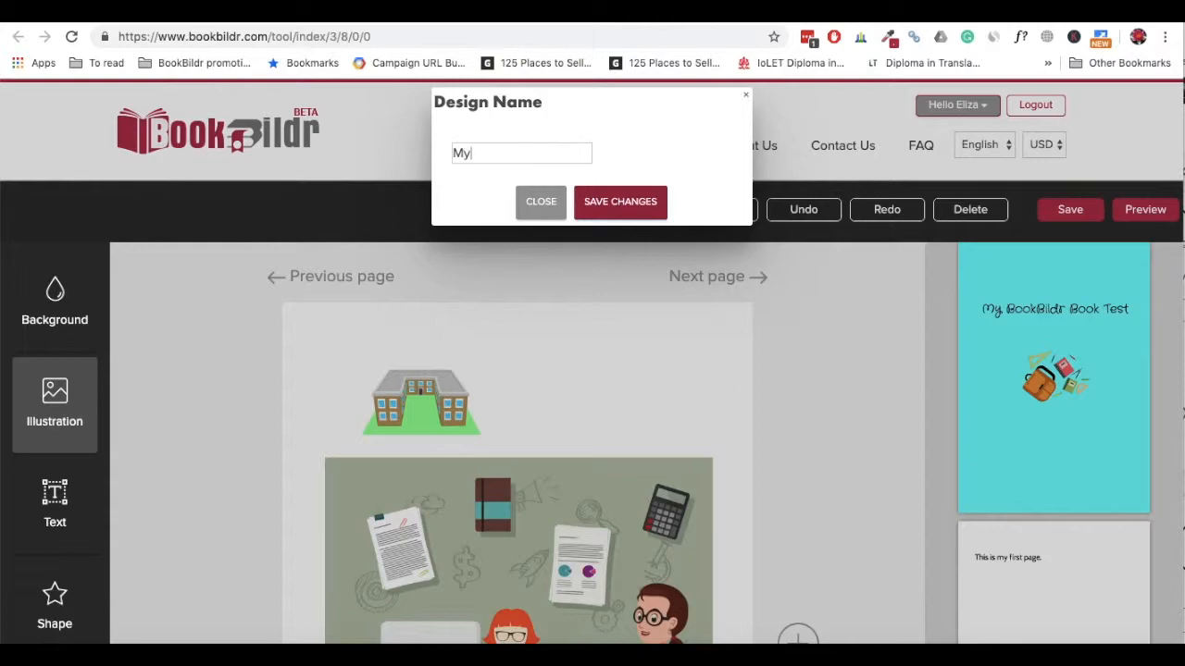
{"action": "type", "text": " BookBildr Test"}
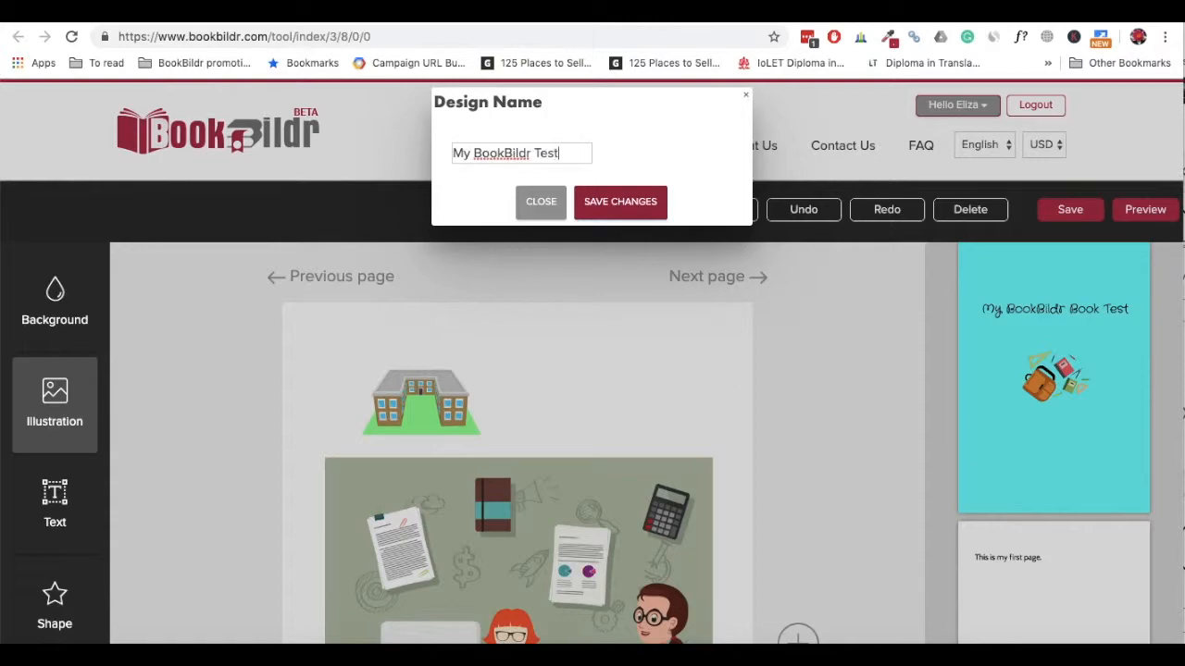
{"action": "left_click", "coordinate": [613, 204]}
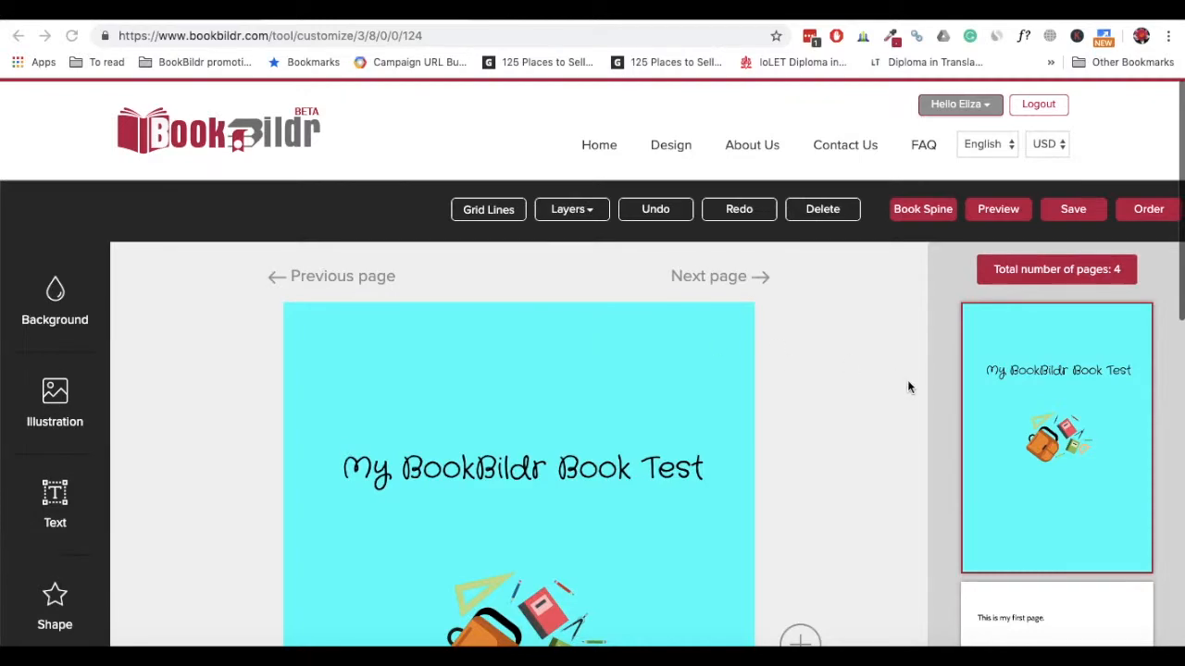
- Review the saved book's page thumbnails, including the illustration credits page and its place in the page order
{"action": "scroll", "coordinate": [907, 387], "scroll_direction": "down", "scroll_amount": 5}
{"action": "scroll", "coordinate": [907, 387], "scroll_direction": "up", "scroll_amount": 3}
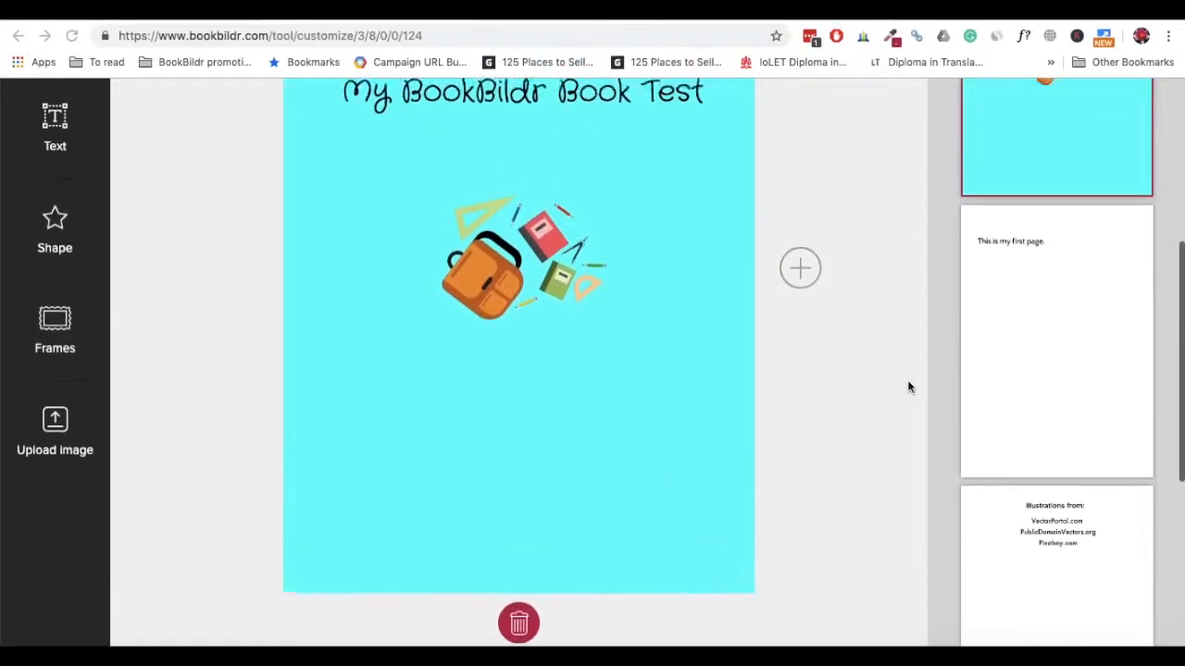
{"action": "scroll", "coordinate": [907, 387], "scroll_direction": "down", "scroll_amount": 1}
{"action": "scroll", "coordinate": [1011, 428], "scroll_direction": "down", "scroll_amount": 2}
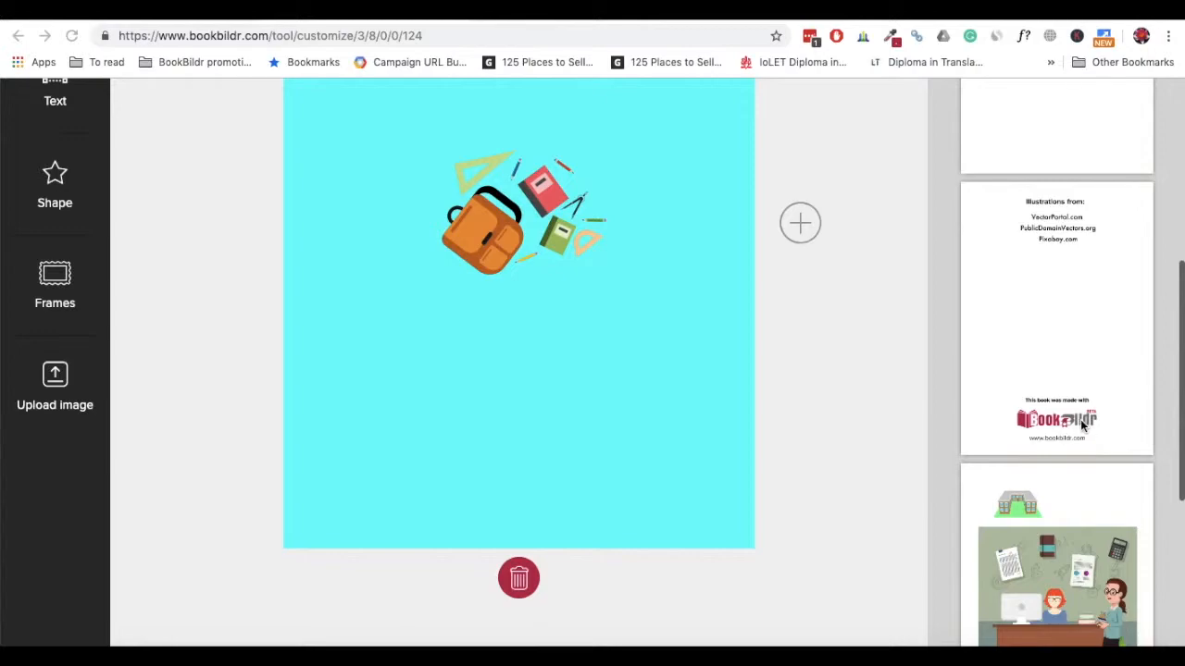
{"action": "scroll", "coordinate": [1081, 423], "scroll_direction": "down", "scroll_amount": 5}
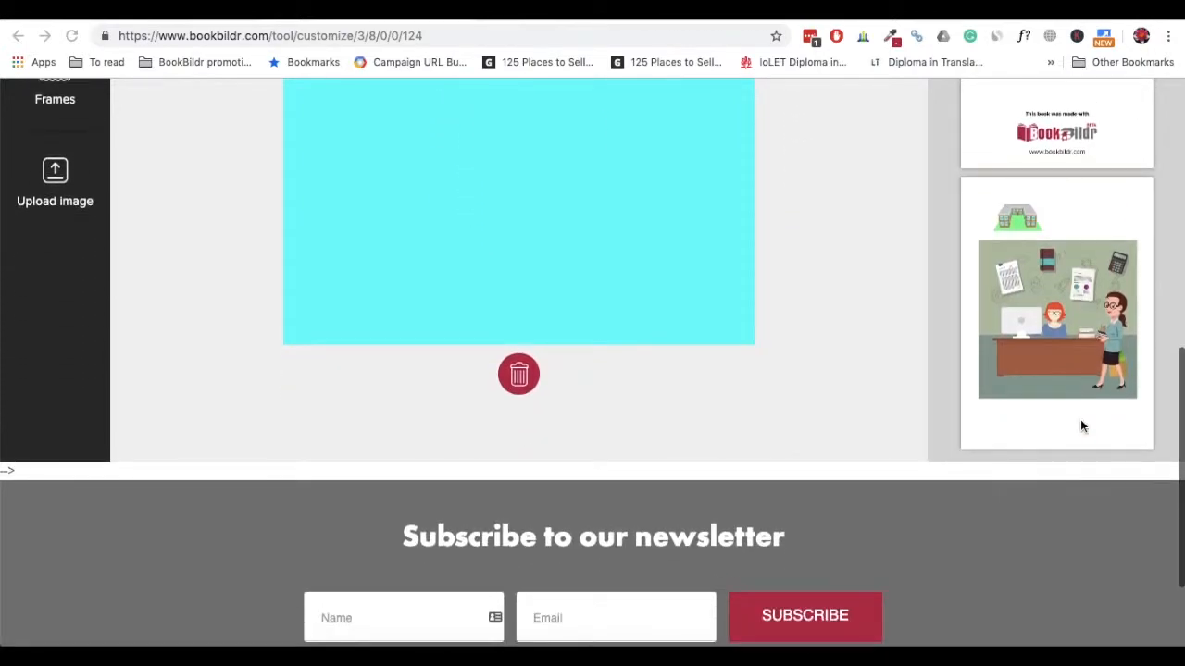
{"action": "scroll", "coordinate": [1080, 424], "scroll_direction": "down", "scroll_amount": 1}
{"action": "scroll", "coordinate": [922, 280], "scroll_direction": "up", "scroll_amount": 10}
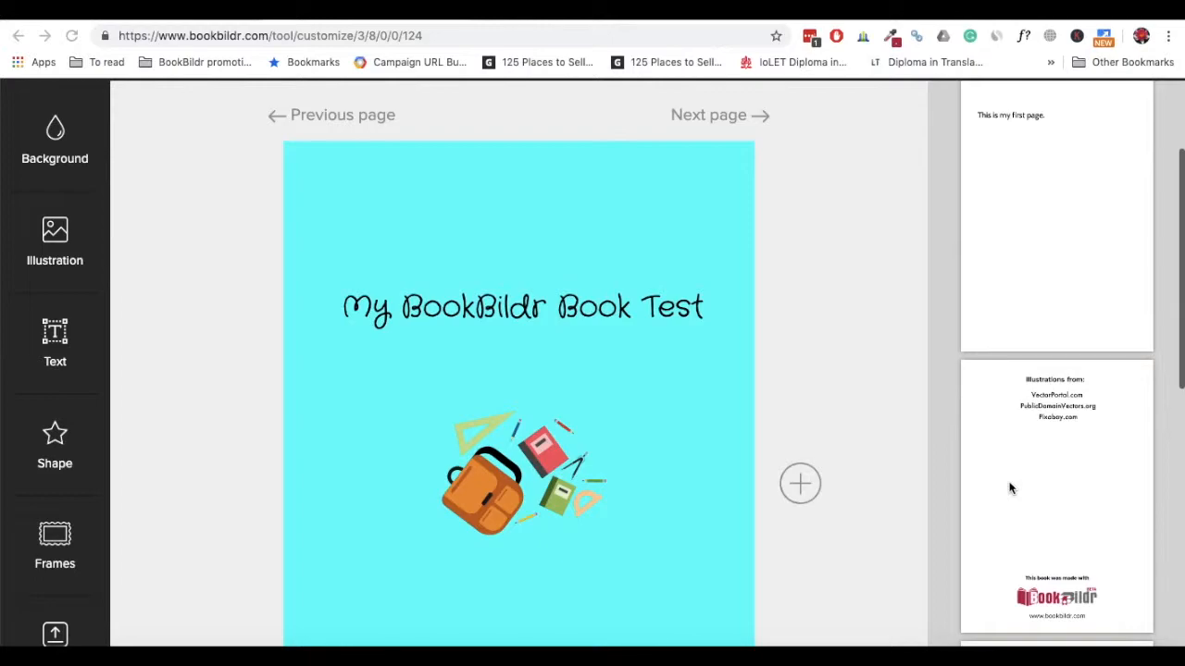
{"action": "scroll", "coordinate": [1005, 476], "scroll_direction": "down", "scroll_amount": 3}
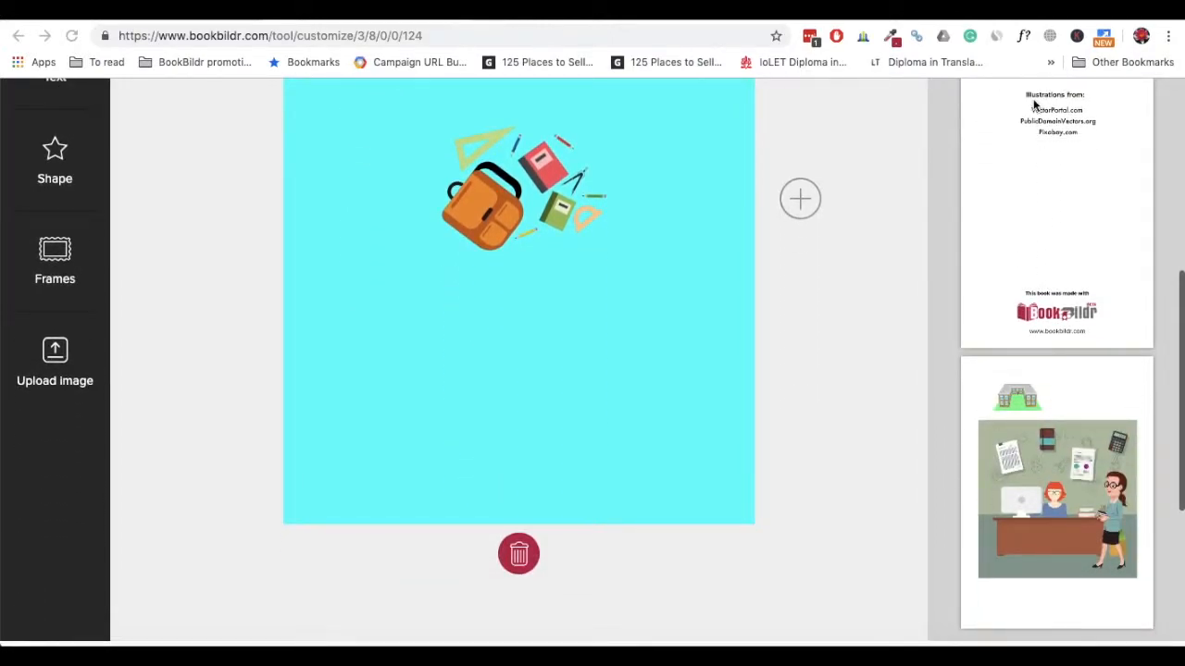
{"action": "scroll", "coordinate": [926, 202], "scroll_direction": "up", "scroll_amount": 8}
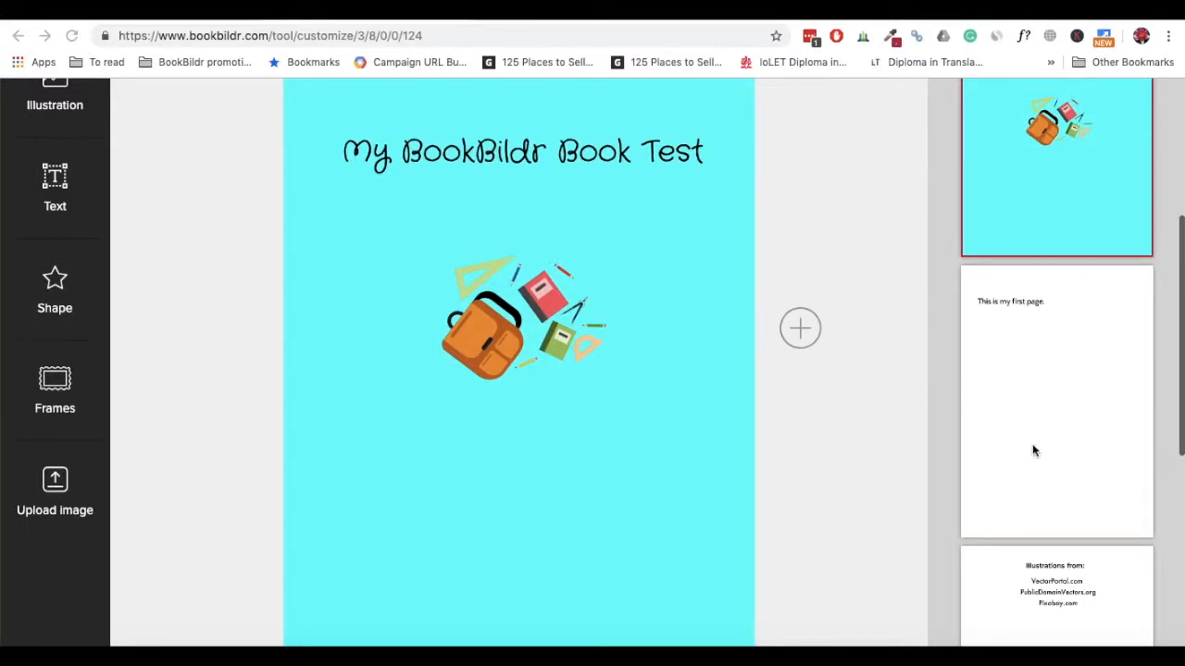
- Open the page with the office desk illustration and add a new blank page to the book
{"action": "scroll", "coordinate": [1032, 443], "scroll_direction": "down", "scroll_amount": 4}
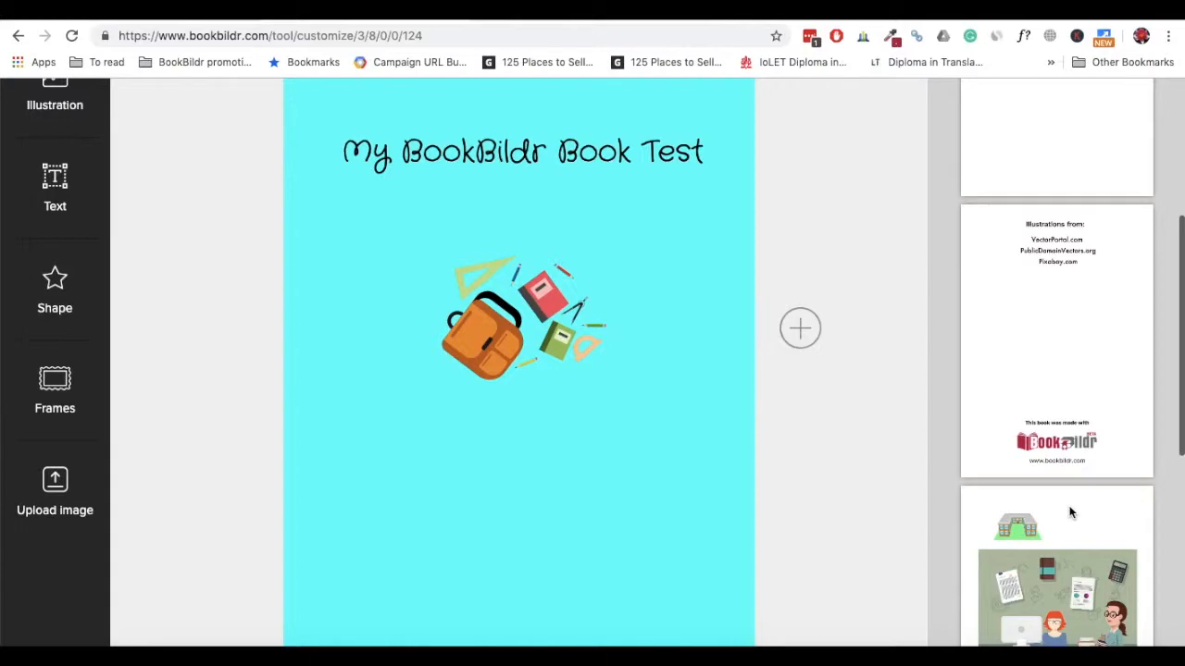
{"action": "left_click", "coordinate": [1072, 536]}
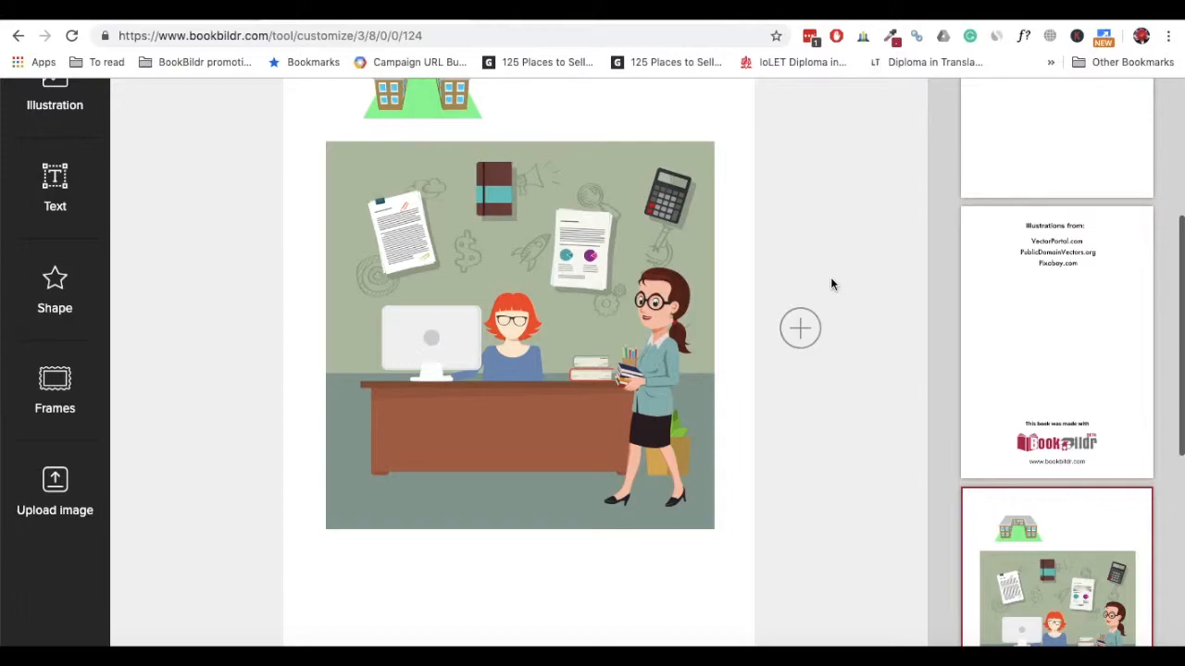
{"action": "left_click", "coordinate": [800, 328]}
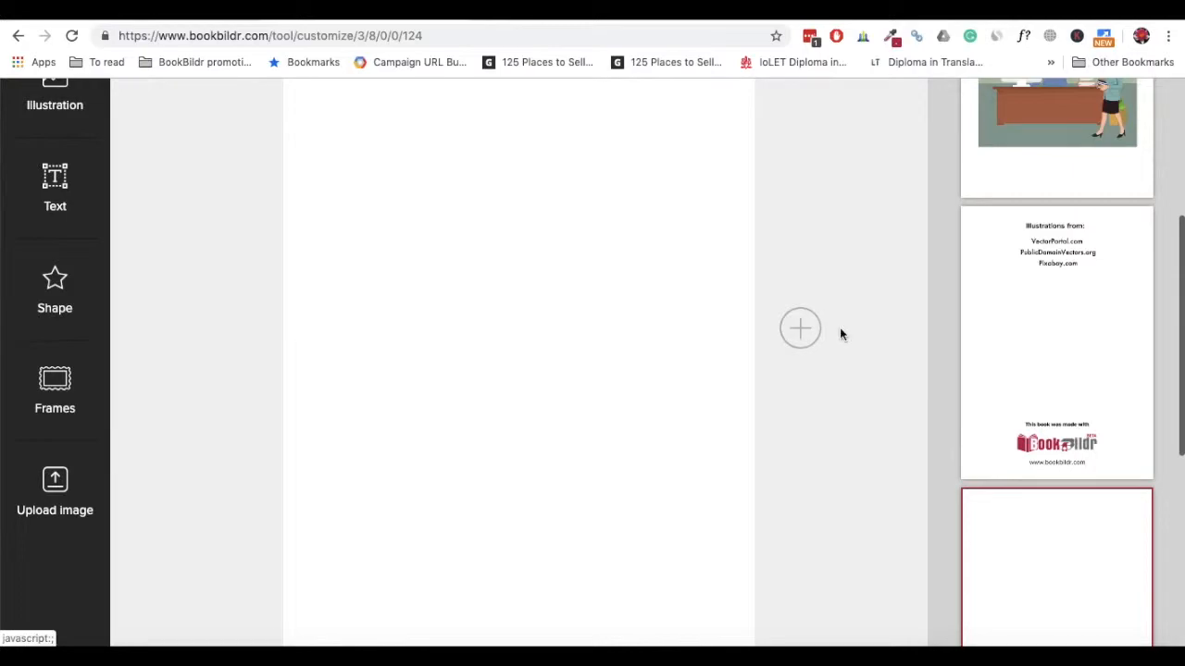
- Check the page order, the position of the credits page and the total number of pages in the thumbnails
{"action": "scroll", "coordinate": [890, 386], "scroll_direction": "up", "scroll_amount": 3}
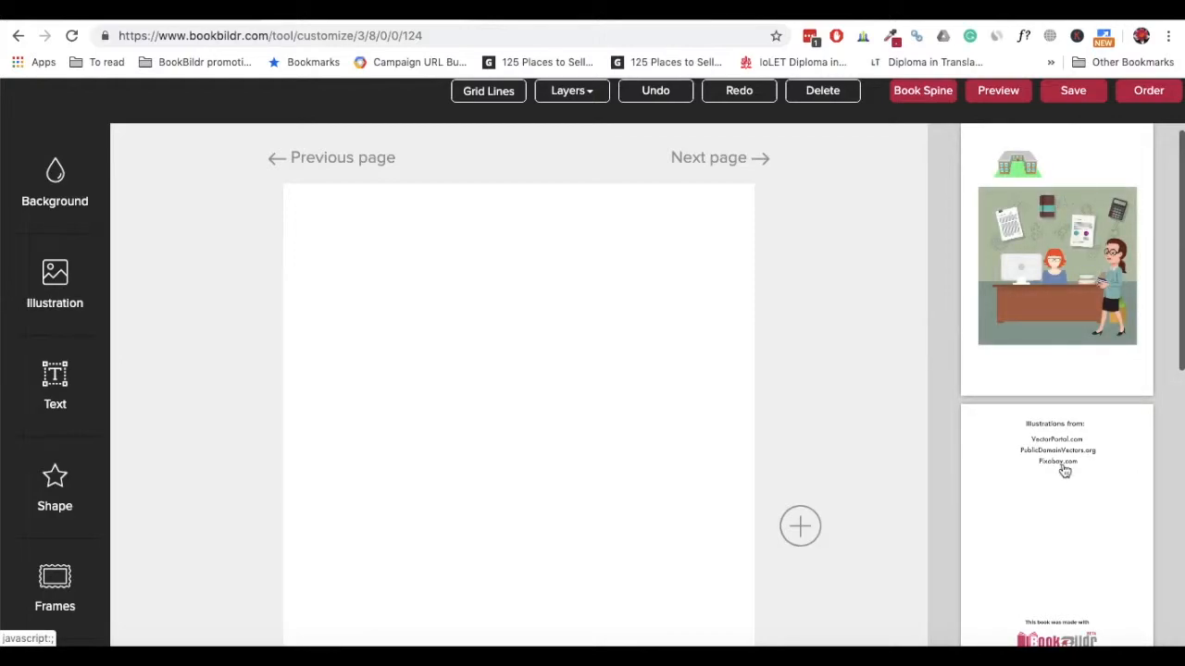
{"action": "scroll", "coordinate": [1123, 510], "scroll_direction": "down", "scroll_amount": 4}
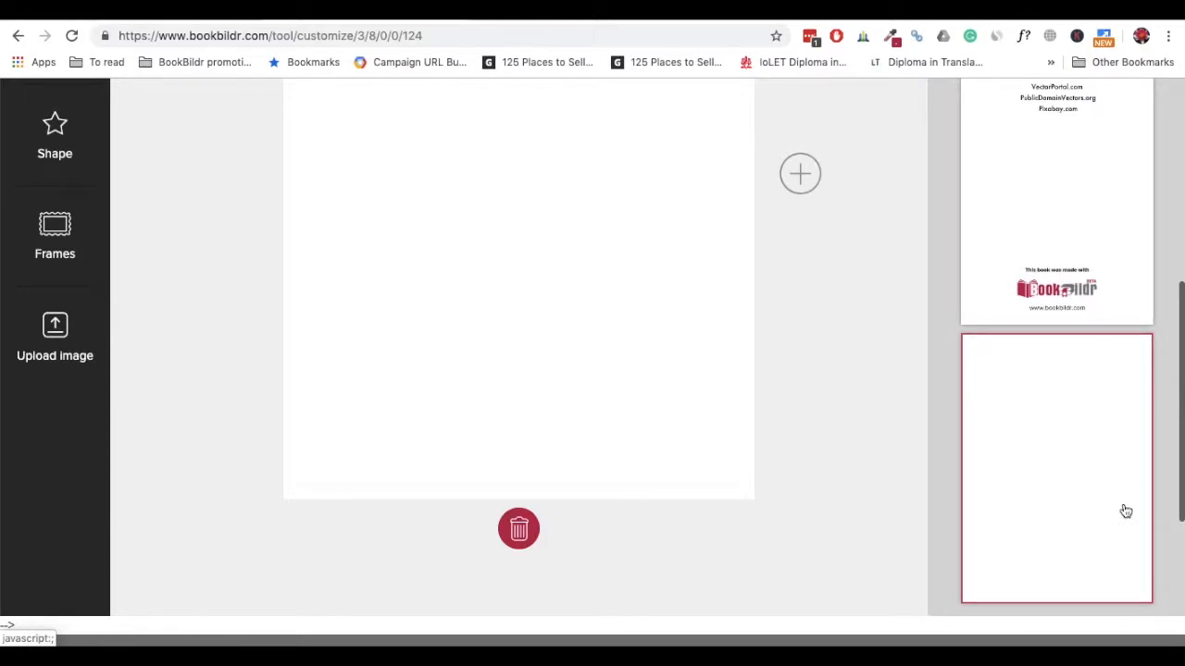
{"action": "scroll", "coordinate": [1126, 510], "scroll_direction": "up", "scroll_amount": 3}
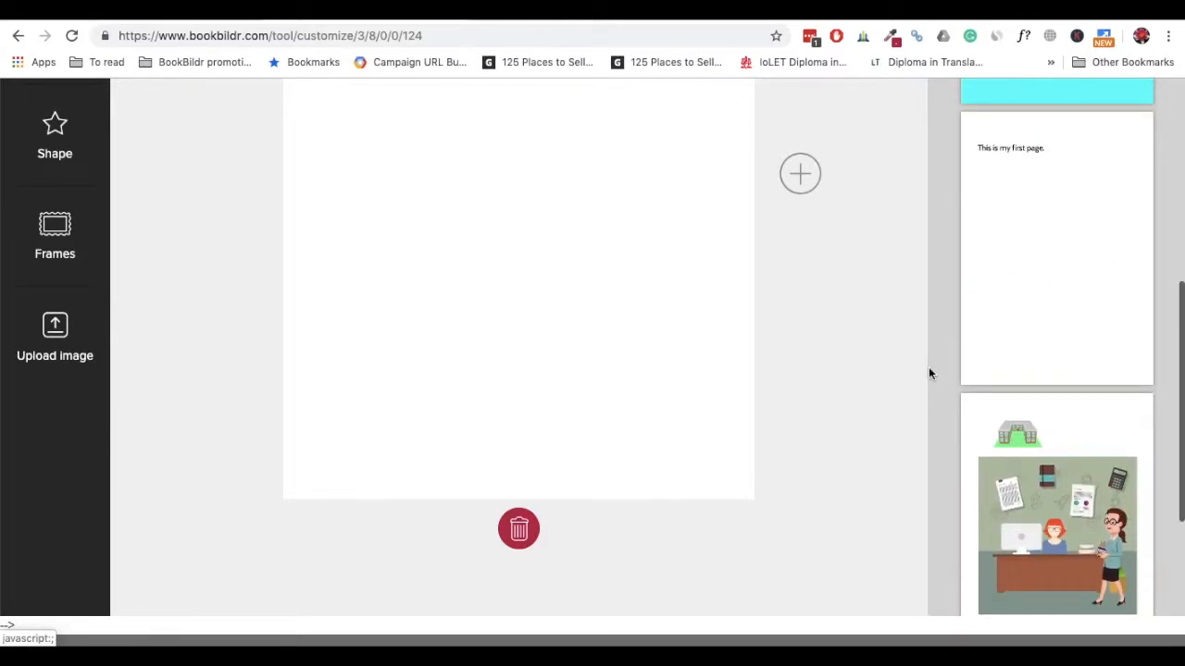
{"action": "scroll", "coordinate": [929, 373], "scroll_direction": "up", "scroll_amount": 3}
{"action": "scroll", "coordinate": [929, 373], "scroll_direction": "up", "scroll_amount": 1}
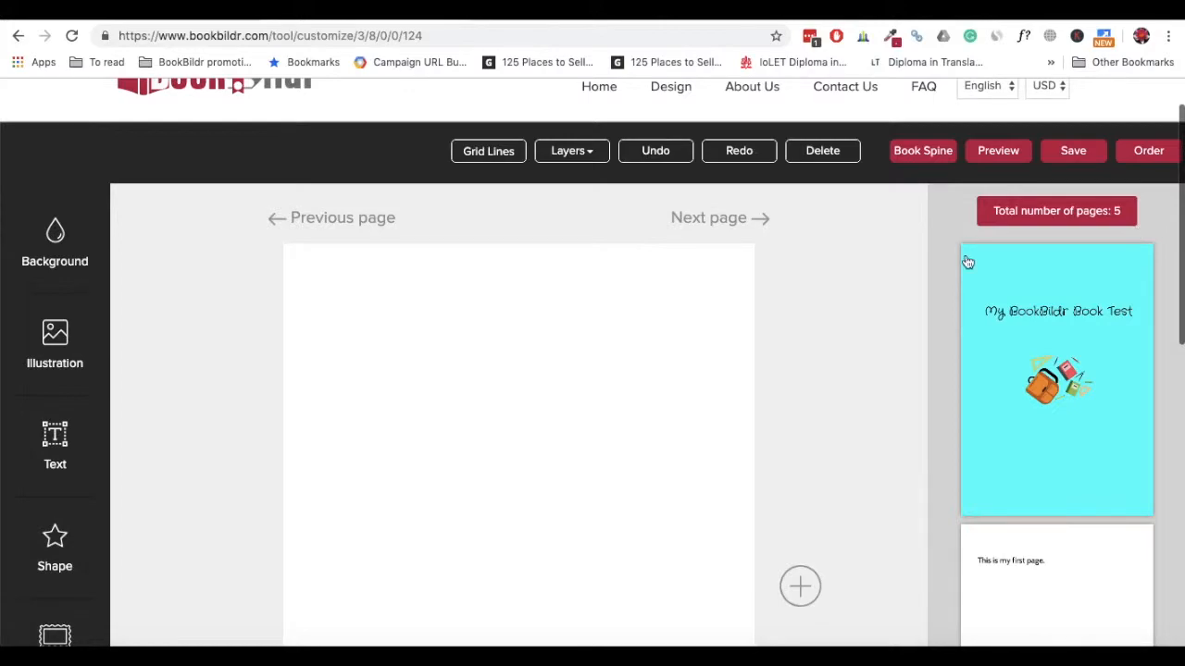
{"action": "scroll", "coordinate": [965, 259], "scroll_direction": "down", "scroll_amount": 3}
{"action": "scroll", "coordinate": [957, 239], "scroll_direction": "up", "scroll_amount": 3}
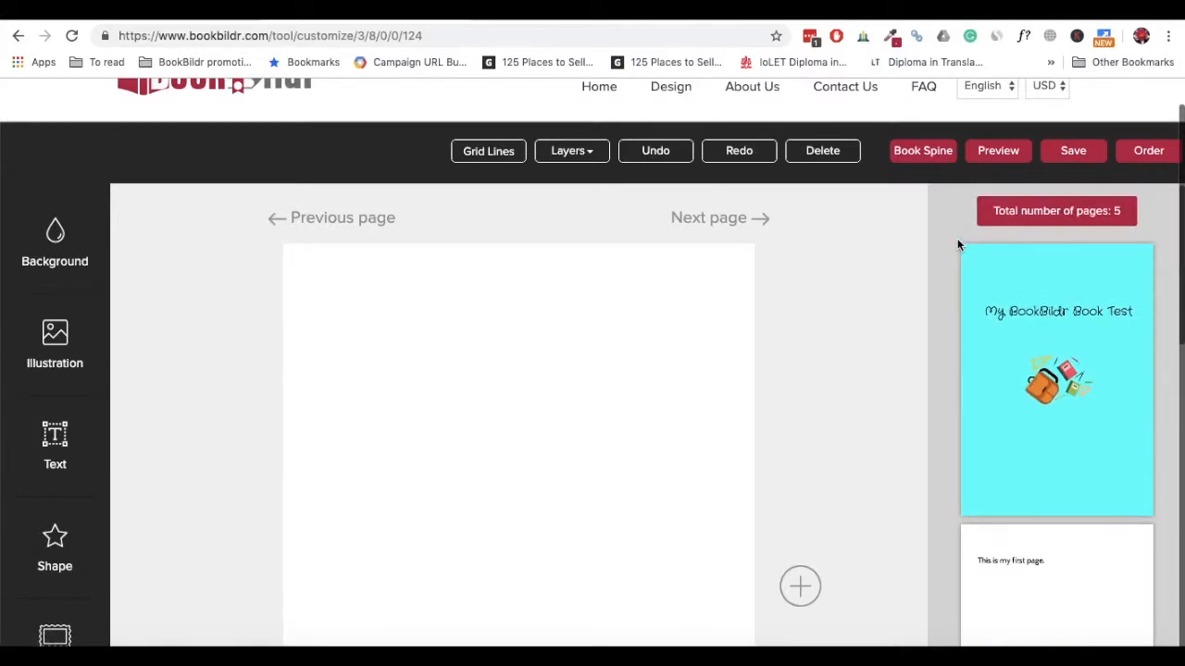
- Add another blank page to the book from the current empty page
{"action": "scroll", "coordinate": [888, 403], "scroll_direction": "down", "scroll_amount": 5}
{"action": "scroll", "coordinate": [888, 404], "scroll_direction": "up", "scroll_amount": 2}
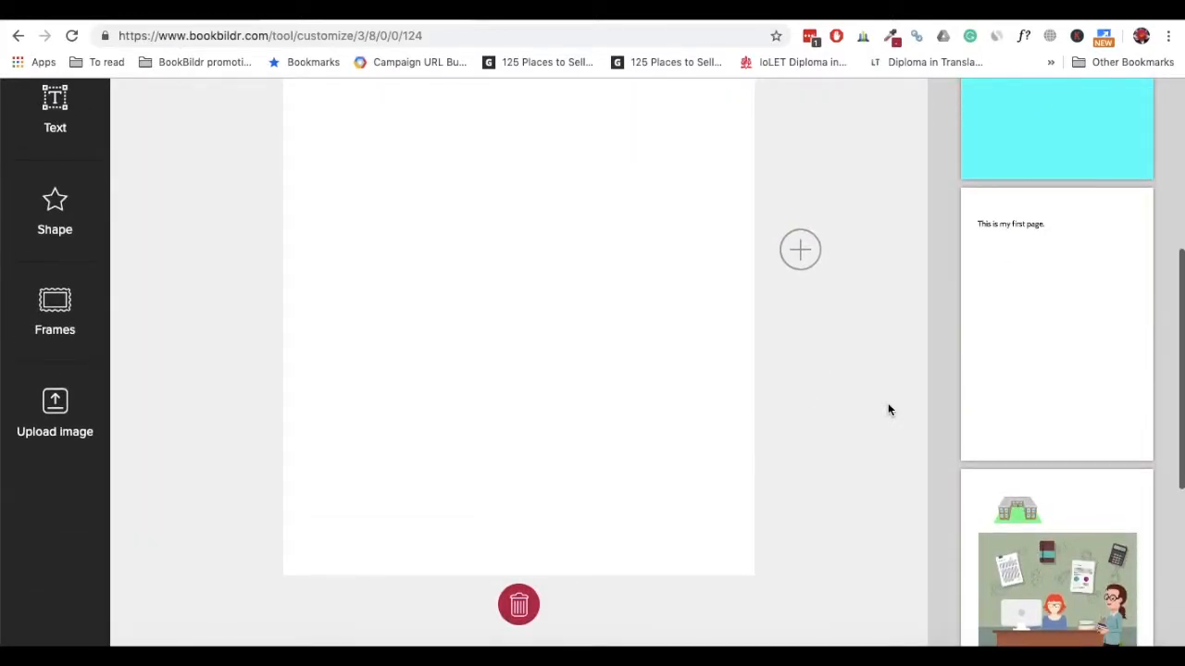
{"action": "left_click", "coordinate": [811, 255]}
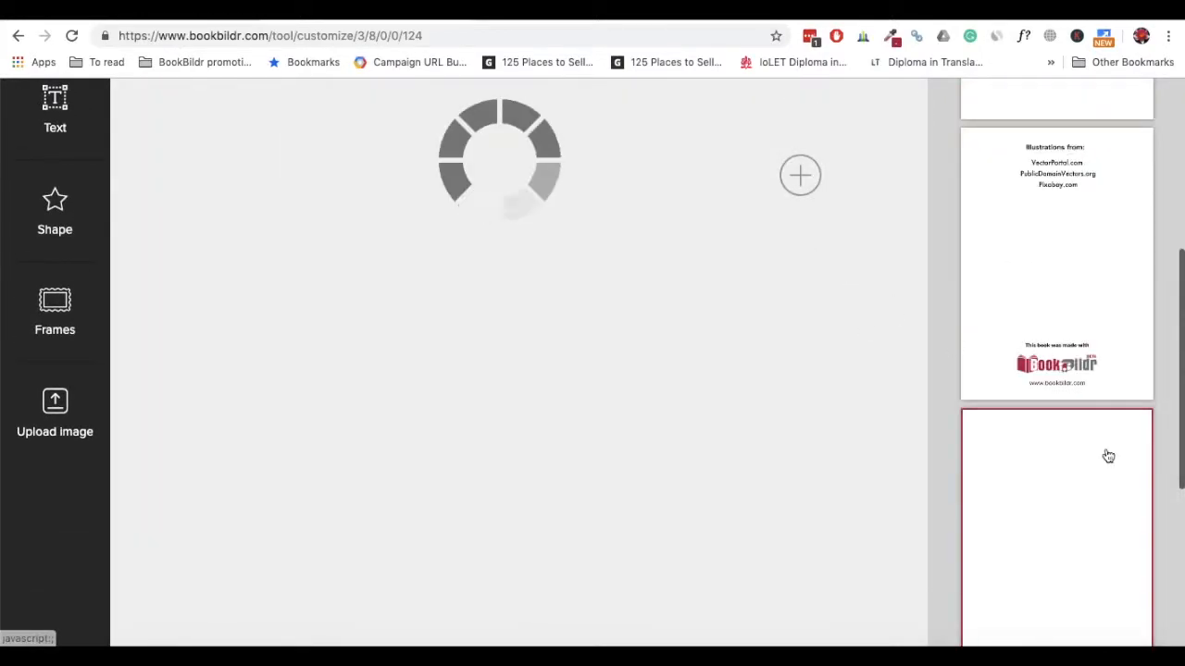